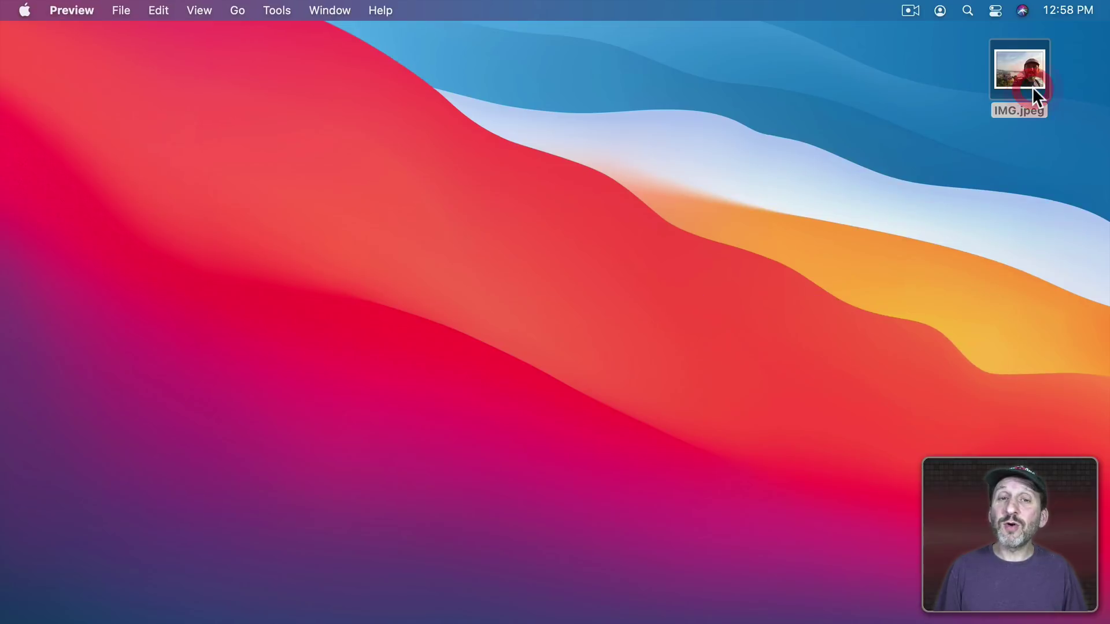
# Open IMG.jpeg from Finder in Pixelmator Pro using Open With
pyautogui.doubleClick(1032, 88)
pyautogui.press('super+w')
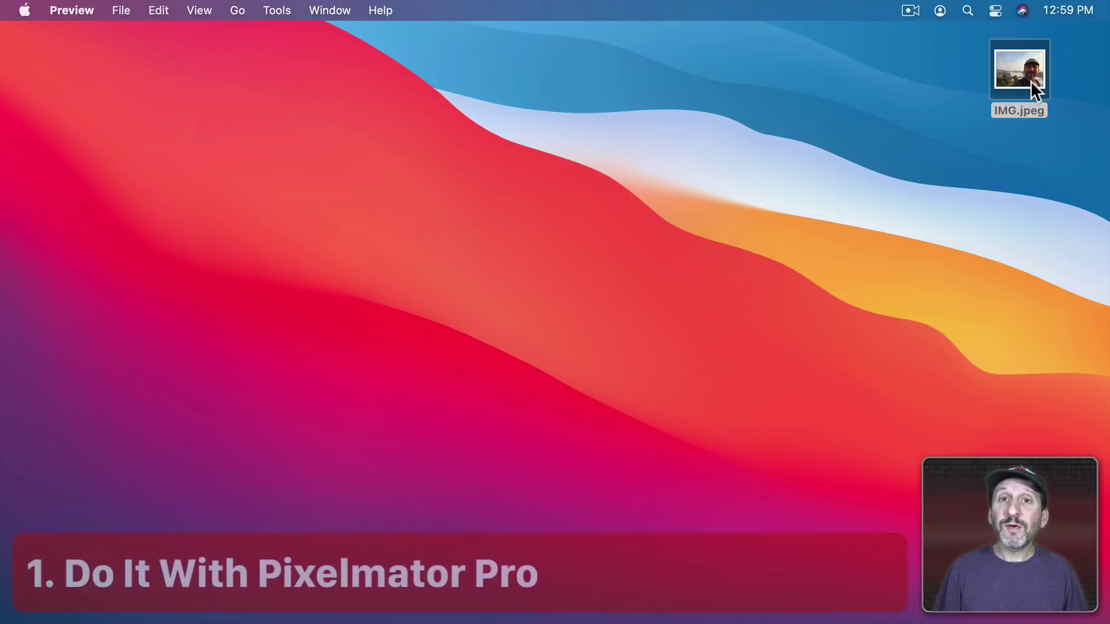
pyautogui.rightClick(1031, 81)
pyautogui.moveTo(973, 111)
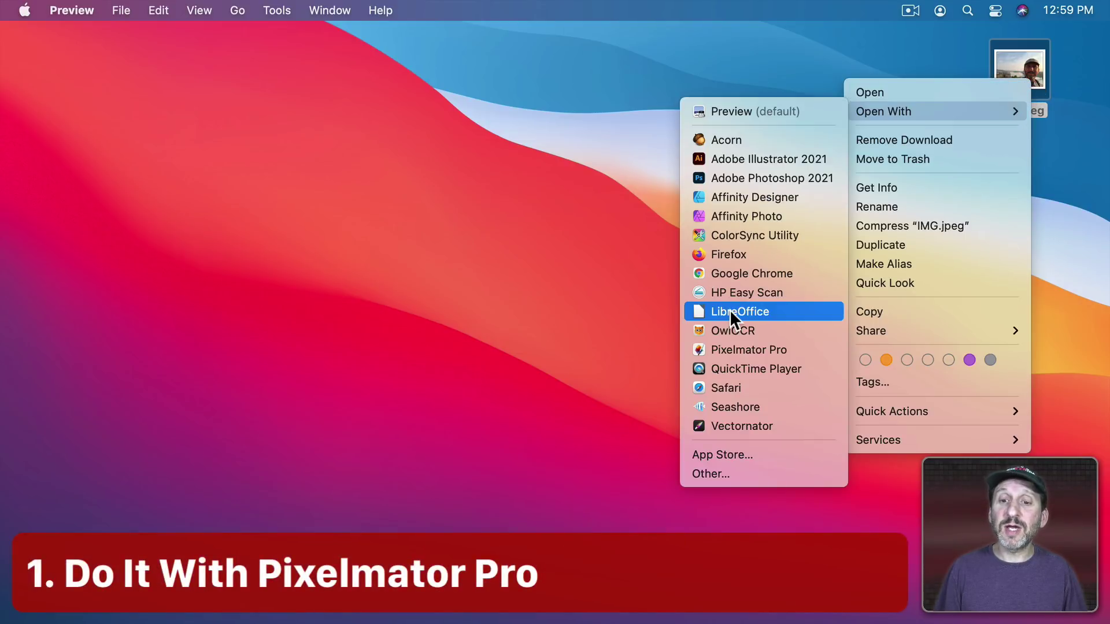
pyautogui.click(730, 349)
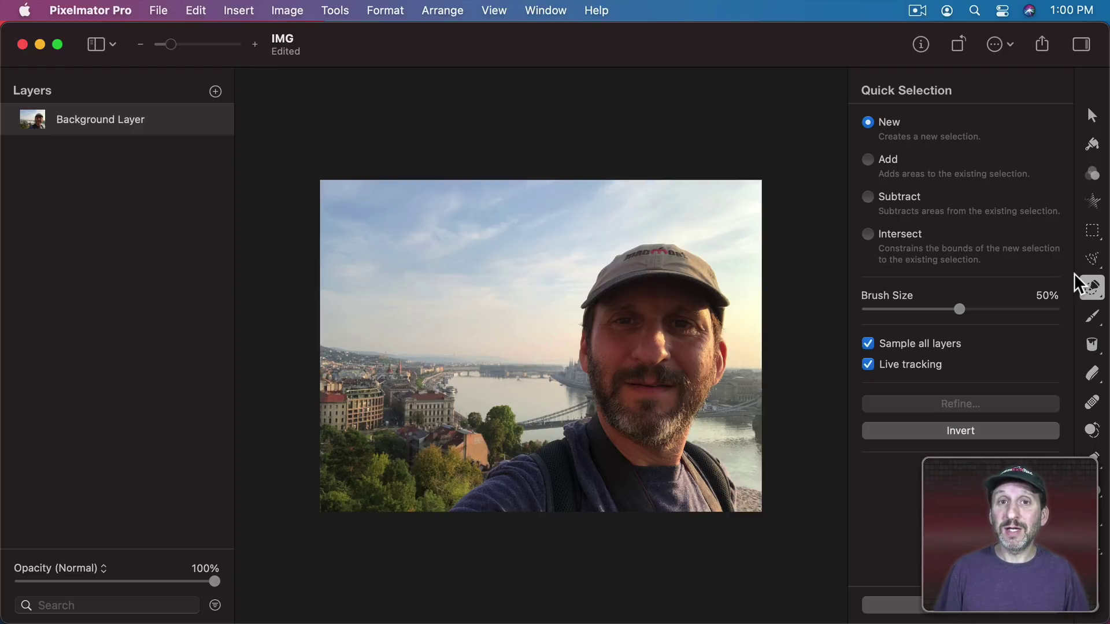
# Keep Quick Selection as the active selection tool
pyautogui.click(1094, 286)
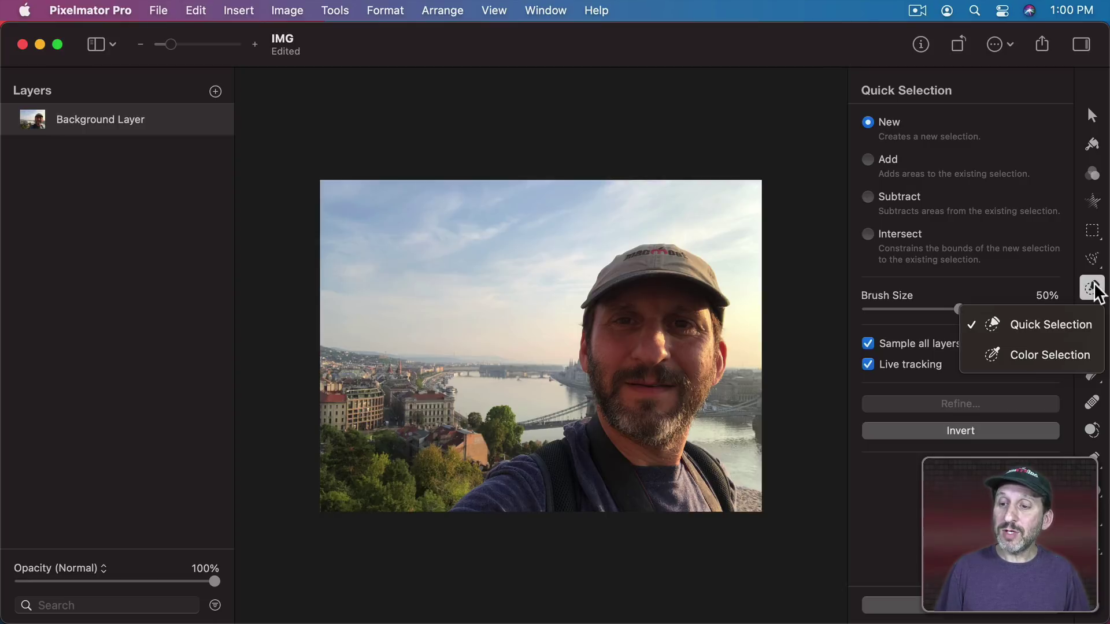
pyautogui.click(1040, 324)
pyautogui.click(1097, 261)
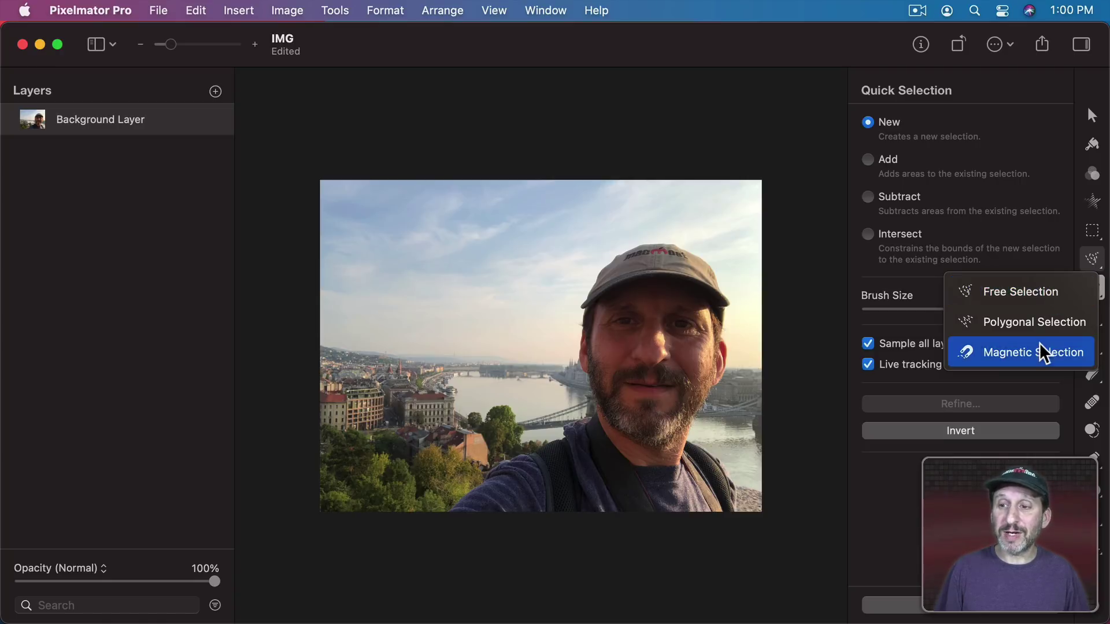
pyautogui.click(1044, 319)
# Brush a selection over the man's cap, face, beard, cheek, shirt and backpack strap
pyautogui.moveTo(617, 292)
pyautogui.mouseDown()
pyautogui.moveTo(649, 271)
pyautogui.moveTo(645, 295)
pyautogui.mouseUp()
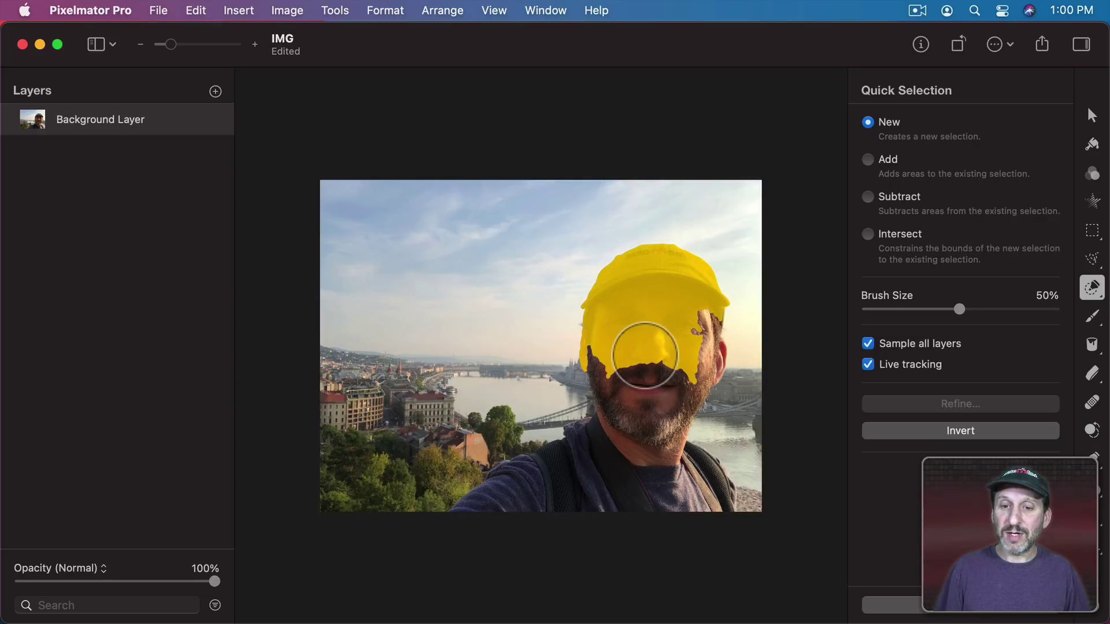
pyautogui.moveTo(645, 355); pyautogui.dragTo(648, 392)
pyautogui.moveTo(691, 330)
pyautogui.mouseDown()
pyautogui.moveTo(703, 352)
pyautogui.moveTo(598, 460)
pyautogui.moveTo(543, 491)
pyautogui.moveTo(562, 491)
pyautogui.mouseUp()
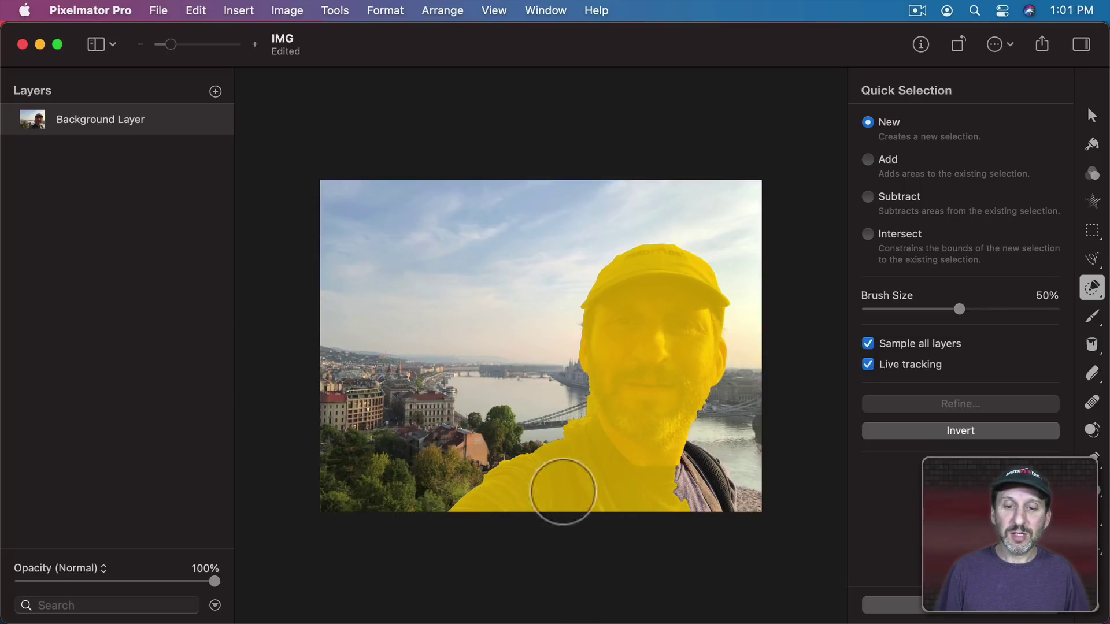
pyautogui.moveTo(669, 477); pyautogui.dragTo(711, 490)
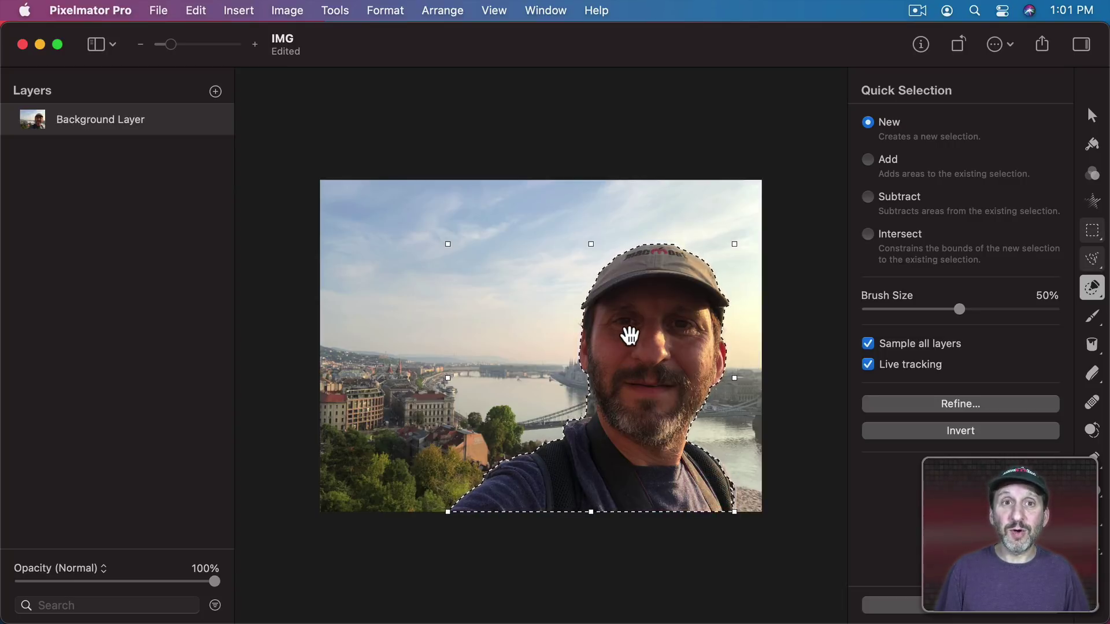
# Zoom in, add the edge beside the backpack, and subtract the sand from the selection
pyautogui.scroll(5, 630, 335)
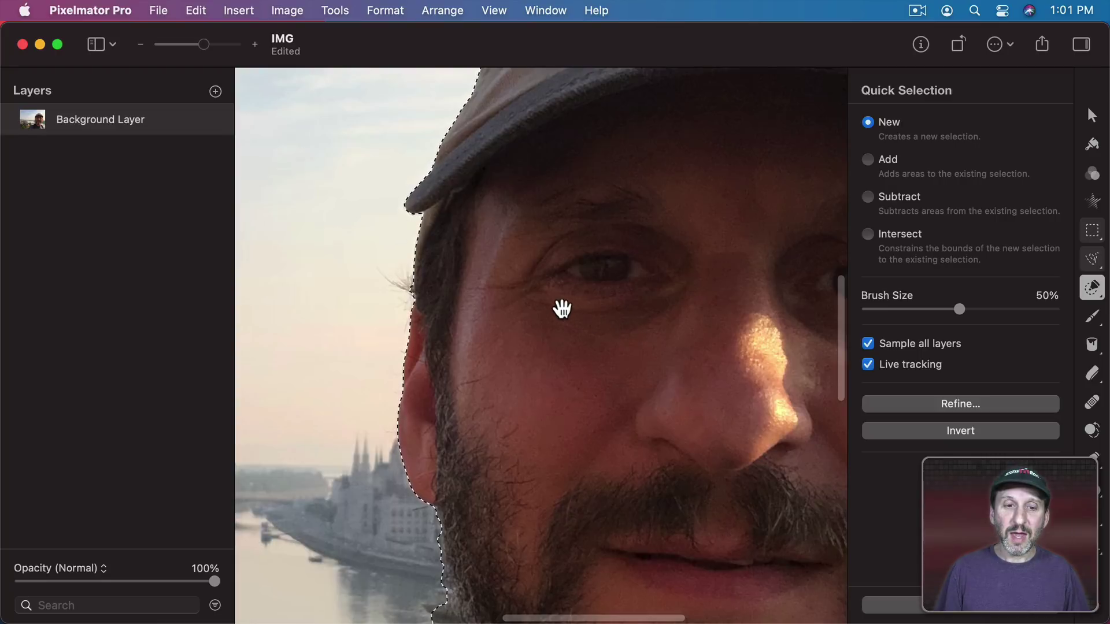
pyautogui.scroll(5, 562, 309)
pyautogui.hscroll(5, 551, 320)
pyautogui.scroll(-5, 550, 320)
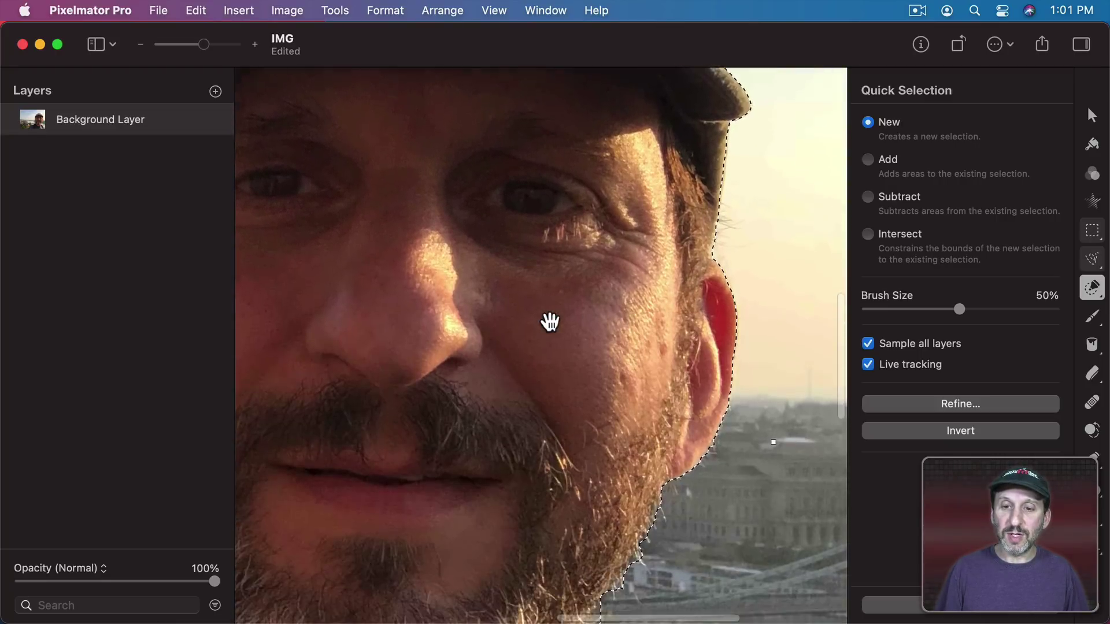
pyautogui.scroll(-10, 550, 322)
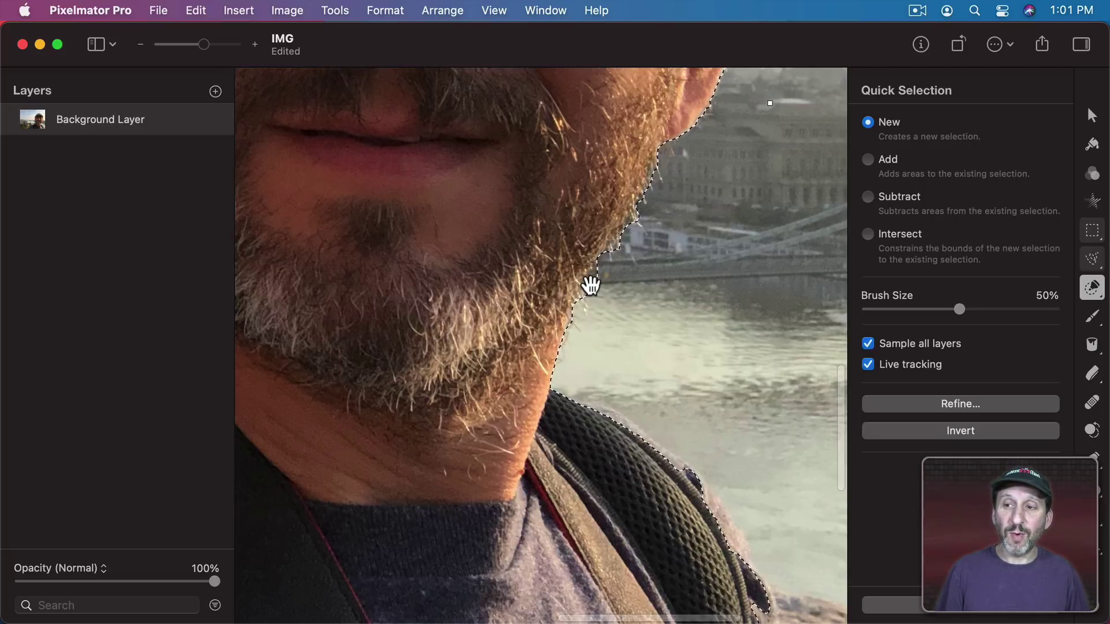
pyautogui.press('alt')
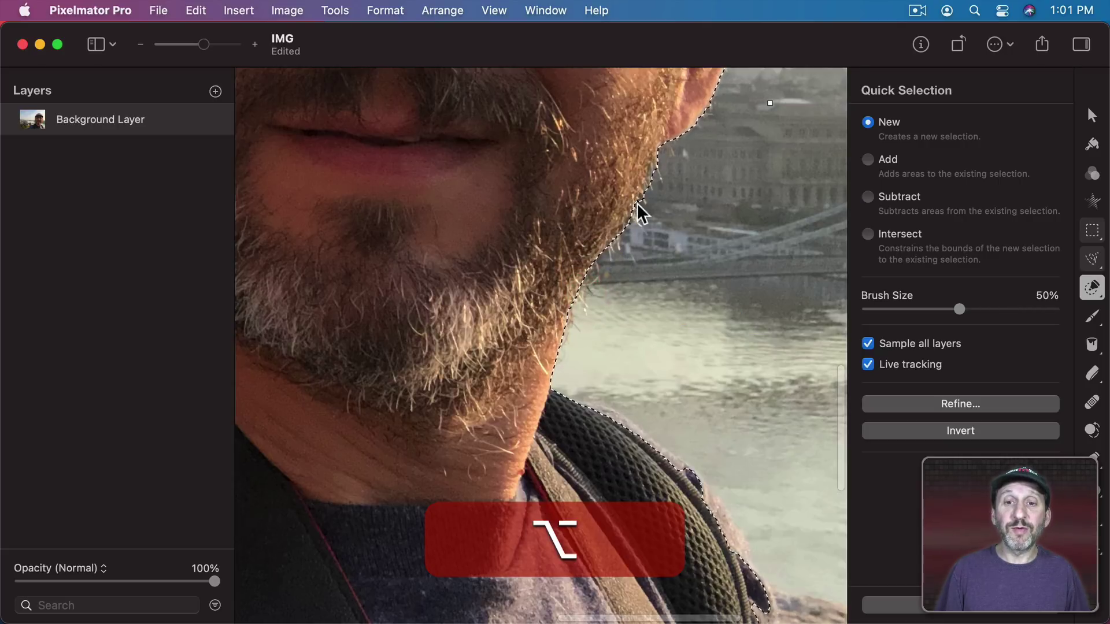
pyautogui.scroll(-10, 637, 392)
pyautogui.press('shift')
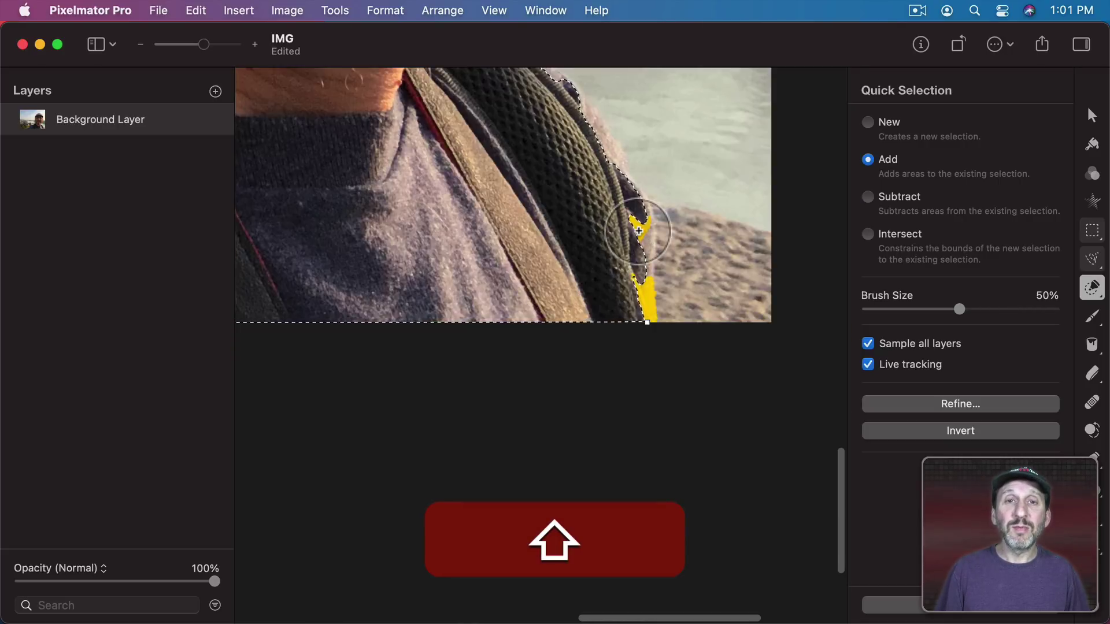
pyautogui.moveTo(640, 266); pyautogui.dragTo(679, 238)
pyautogui.press('alt')
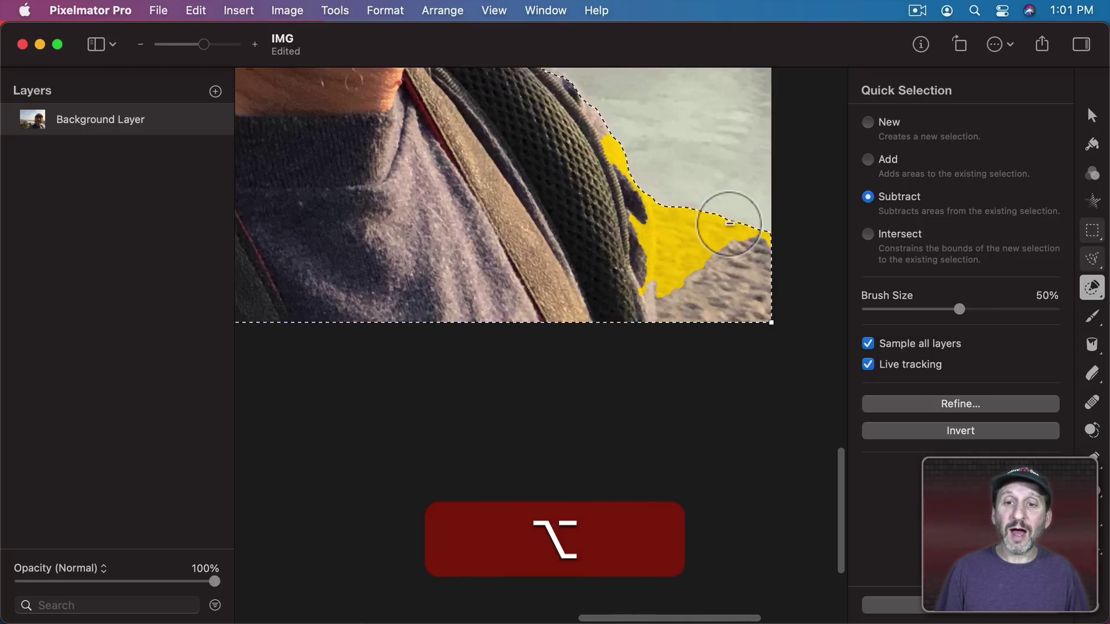
pyautogui.keyDown('alt'); pyautogui.click(742, 277); pyautogui.keyUp('alt')
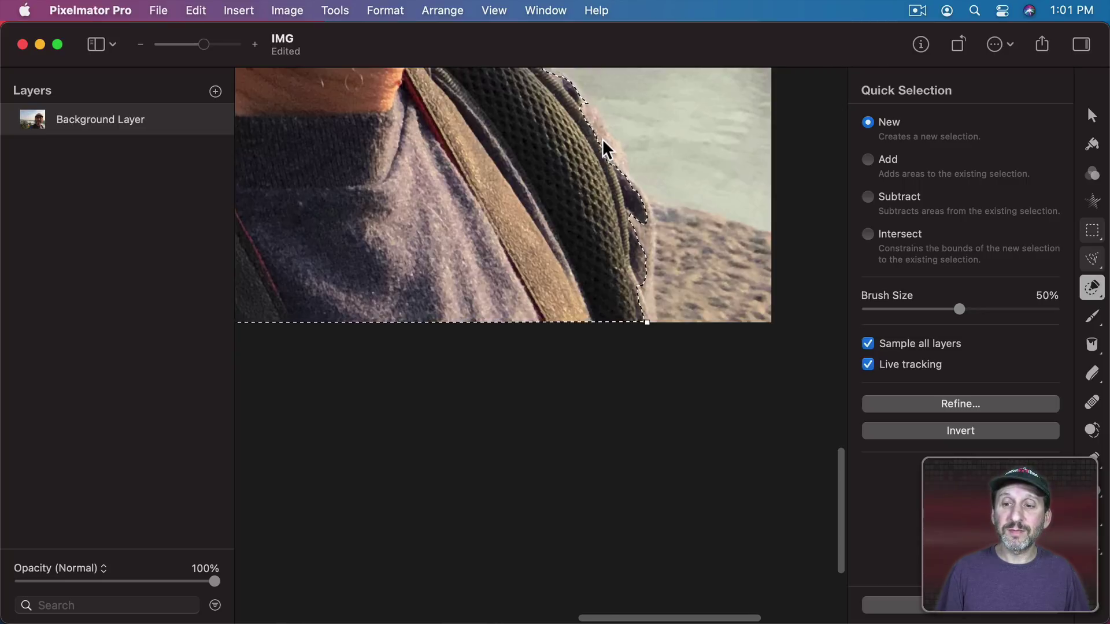
# Add the dark backpack strap and its edge to the selection
pyautogui.press('alt')
pyautogui.scroll(6, 606, 149)
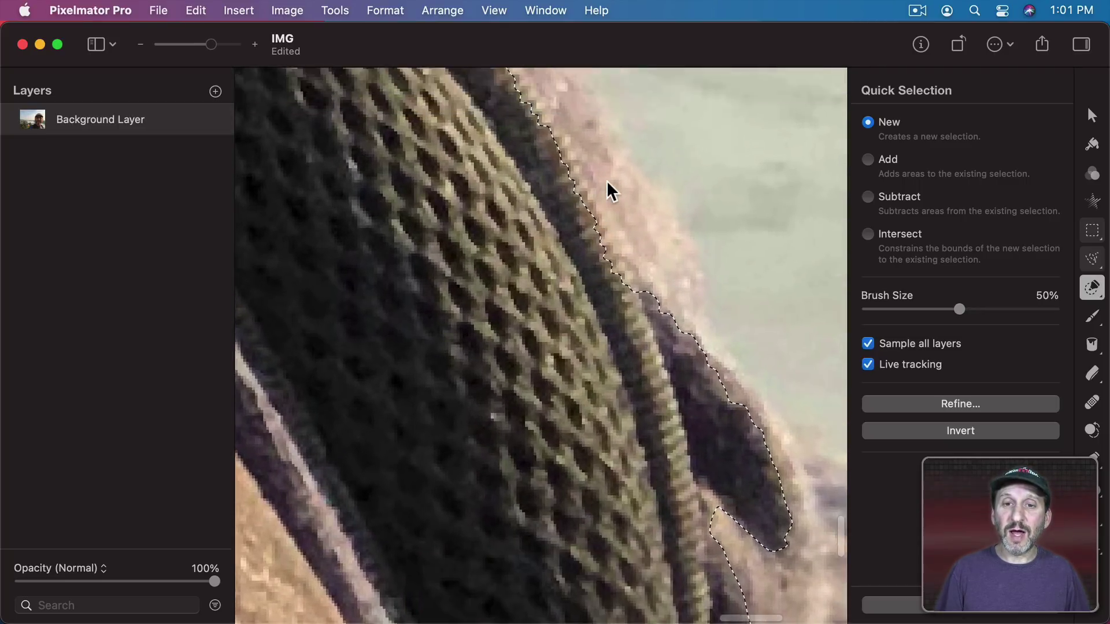
pyautogui.scroll(3, 607, 191)
pyautogui.moveTo(549, 226); pyautogui.dragTo(625, 380)
pyautogui.press('shift')
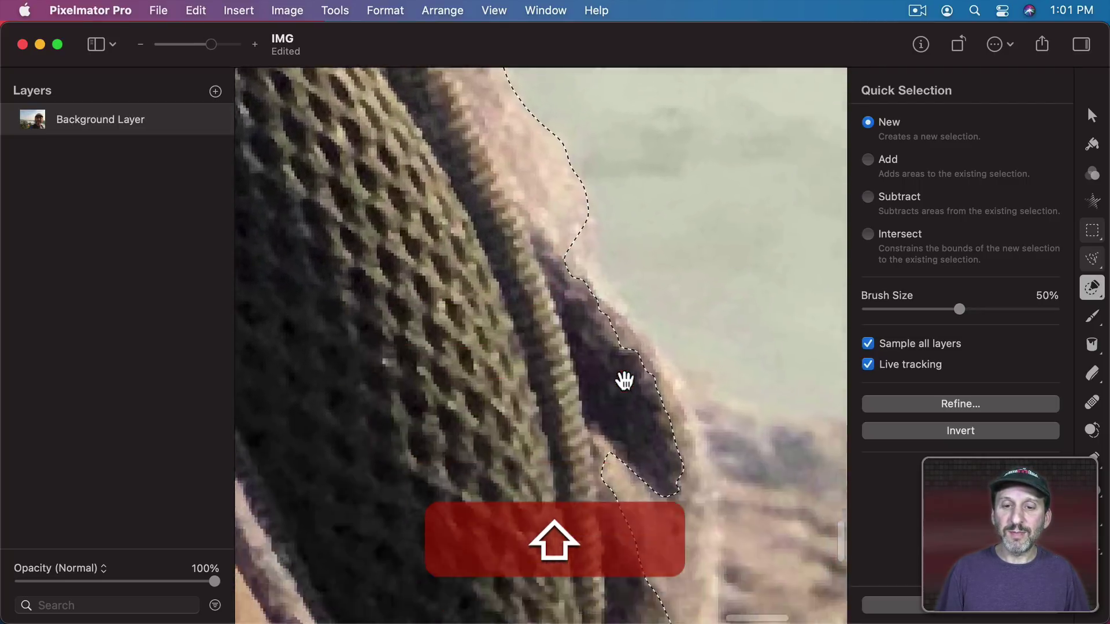
pyautogui.scroll(-5, 624, 380)
pyautogui.moveTo(523, 168)
pyautogui.mouseDown()
pyautogui.moveTo(565, 258)
pyautogui.moveTo(580, 382)
pyautogui.moveTo(570, 533)
pyautogui.mouseUp()
pyautogui.scroll(-5, 553, 354)
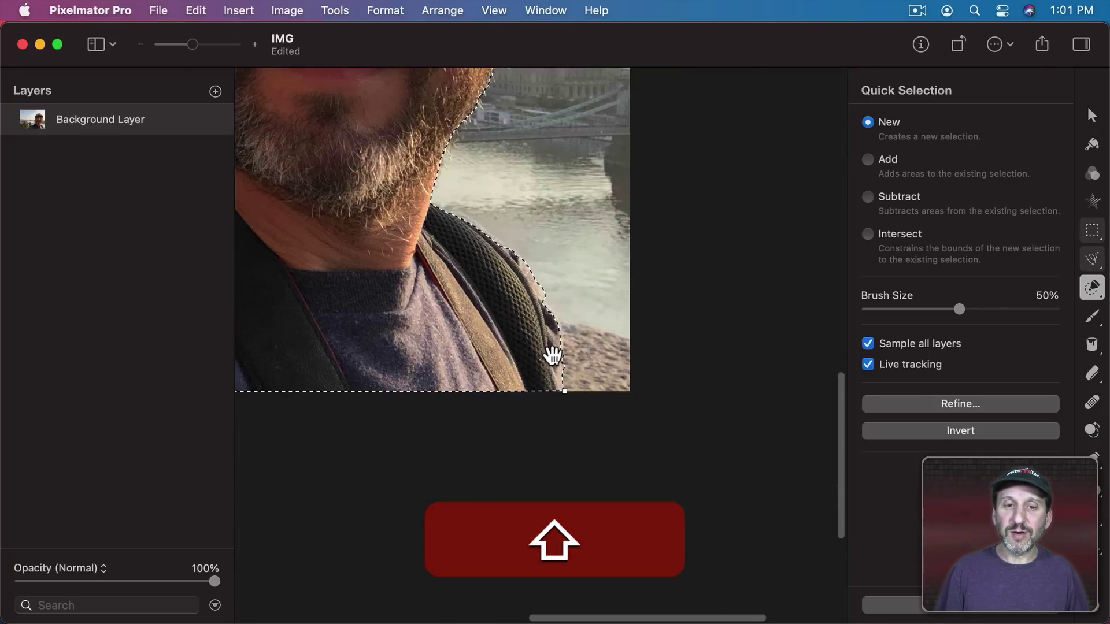
pyautogui.scroll(10, 552, 354)
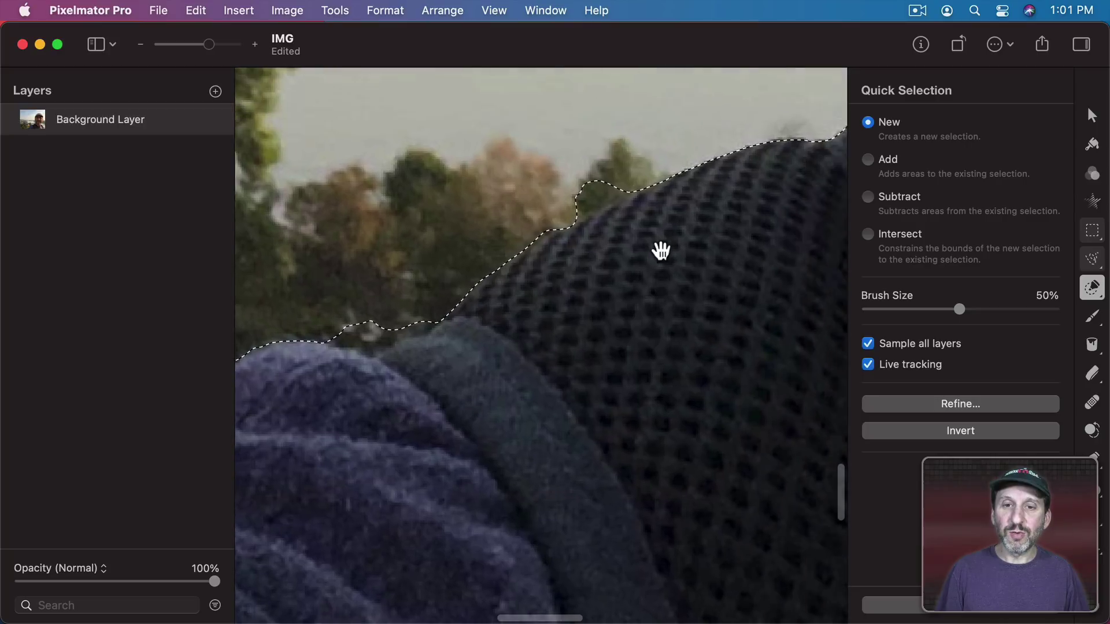
# Subtract the hilltop trees and stray background near the shoulder and beard, then zoom out
pyautogui.moveTo(616, 168); pyautogui.dragTo(586, 190)
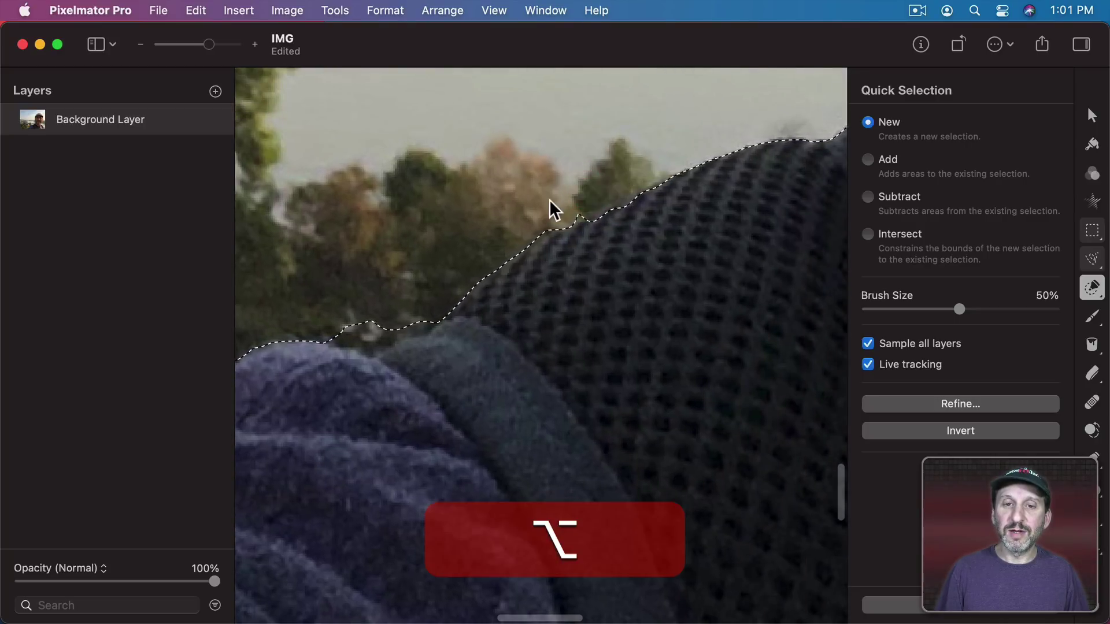
pyautogui.scroll(-6, 535, 214)
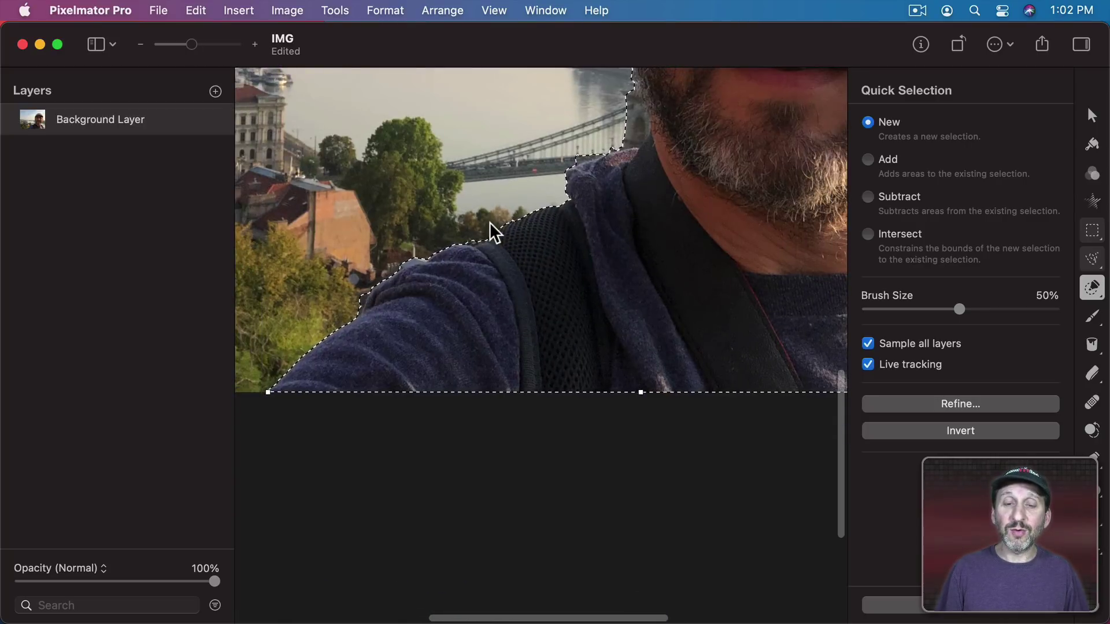
pyautogui.scroll(5, 494, 233)
pyautogui.moveTo(507, 294)
pyautogui.mouseDown()
pyautogui.moveTo(468, 317)
pyautogui.moveTo(490, 387)
pyautogui.moveTo(513, 379)
pyautogui.mouseUp()
pyautogui.scroll(6, 466, 318)
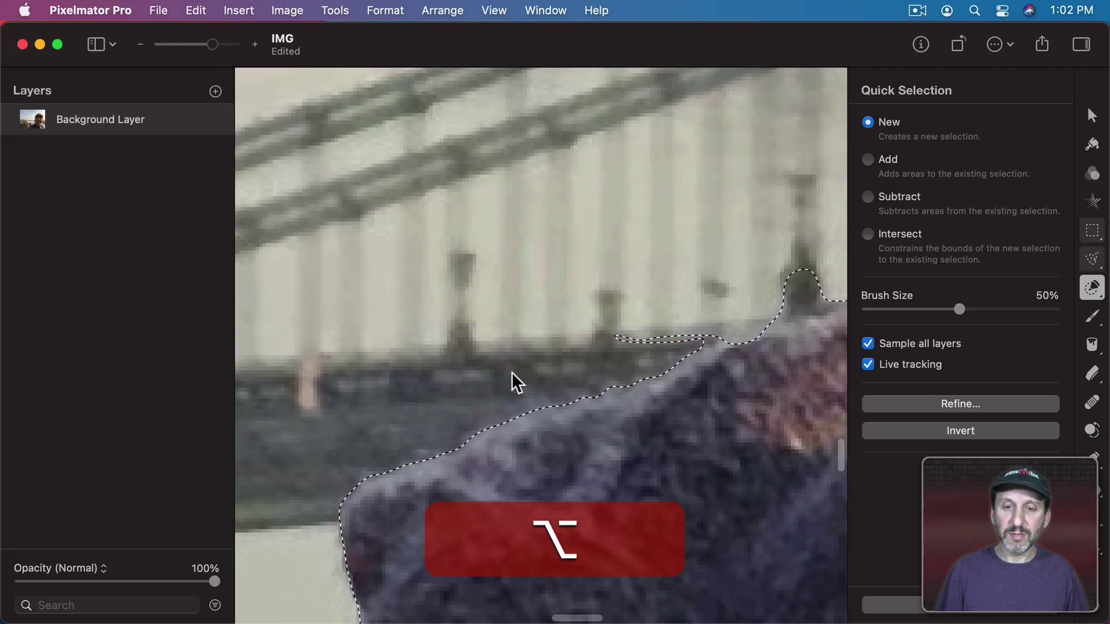
pyautogui.scroll(-10, 538, 466)
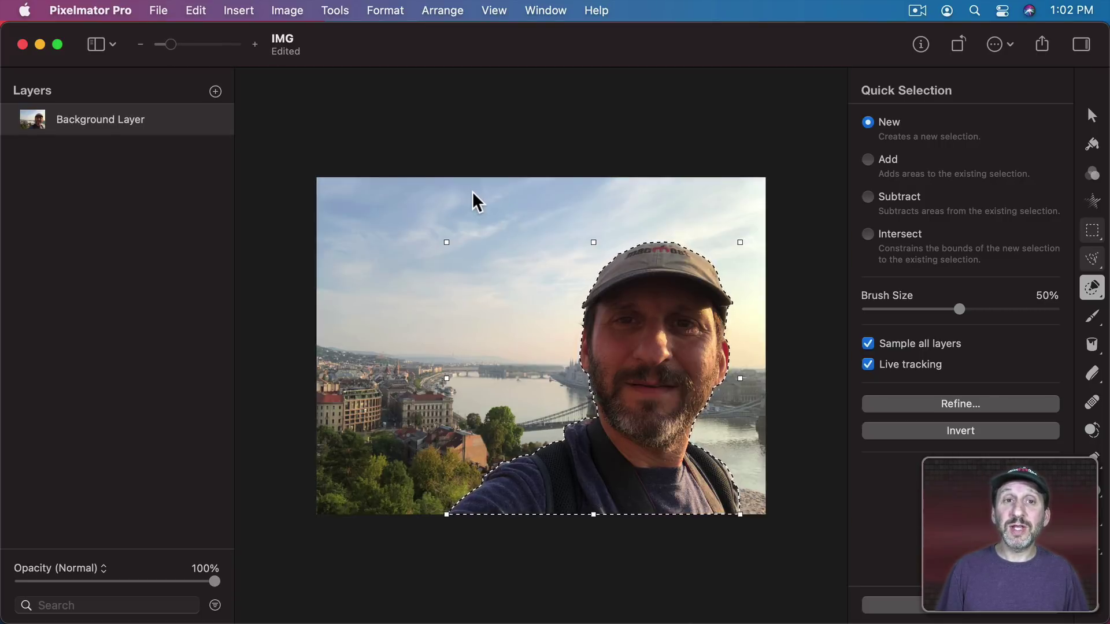
# Apply Refine Selection with Expand at -3% and Edge Softness at 10%
pyautogui.click(196, 10)
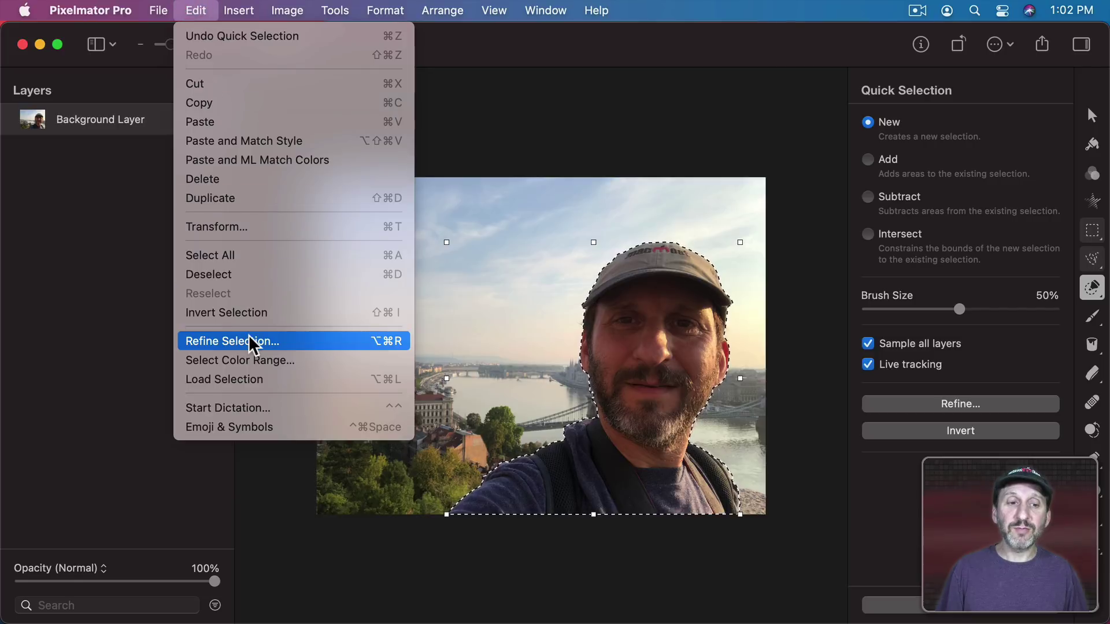
pyautogui.click(249, 340)
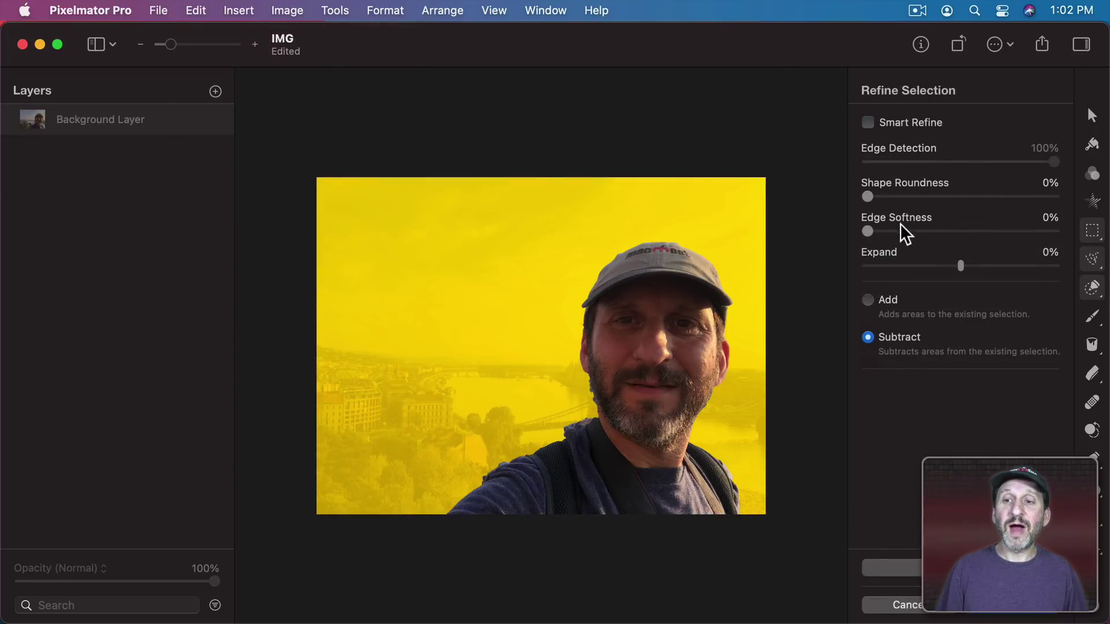
pyautogui.moveTo(966, 266)
pyautogui.mouseDown()
pyautogui.moveTo(1038, 265)
pyautogui.moveTo(938, 272)
pyautogui.moveTo(957, 273)
pyautogui.mouseUp()
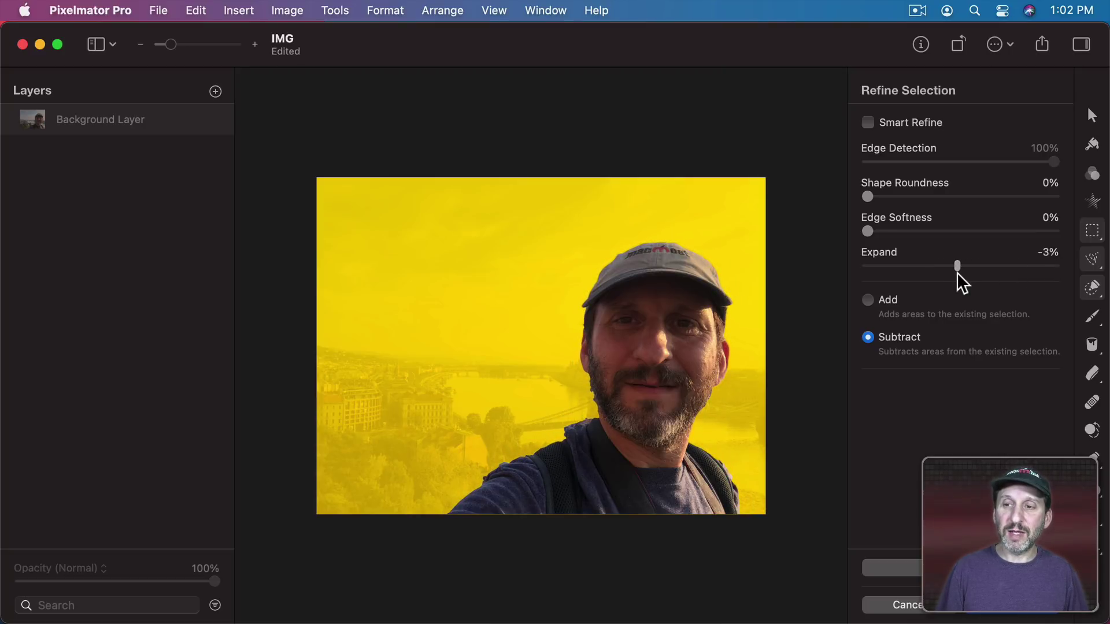
pyautogui.moveTo(866, 231); pyautogui.dragTo(886, 231)
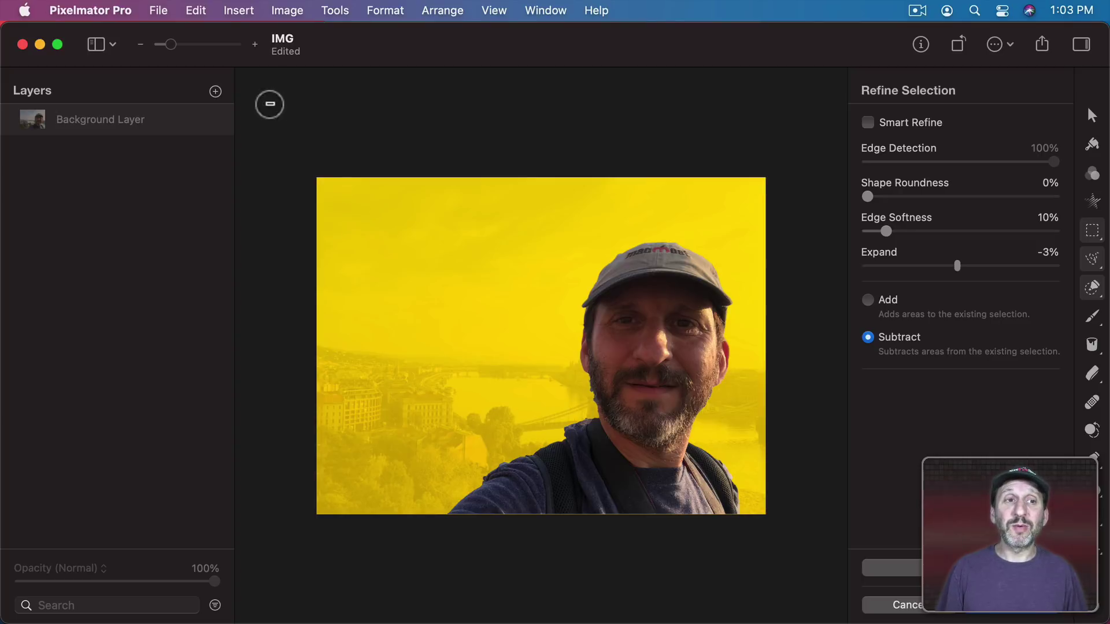
pyautogui.press('Return')
# Invert the selection, give the background a 7.4 px Gaussian blur, then deselect
pyautogui.click(196, 12)
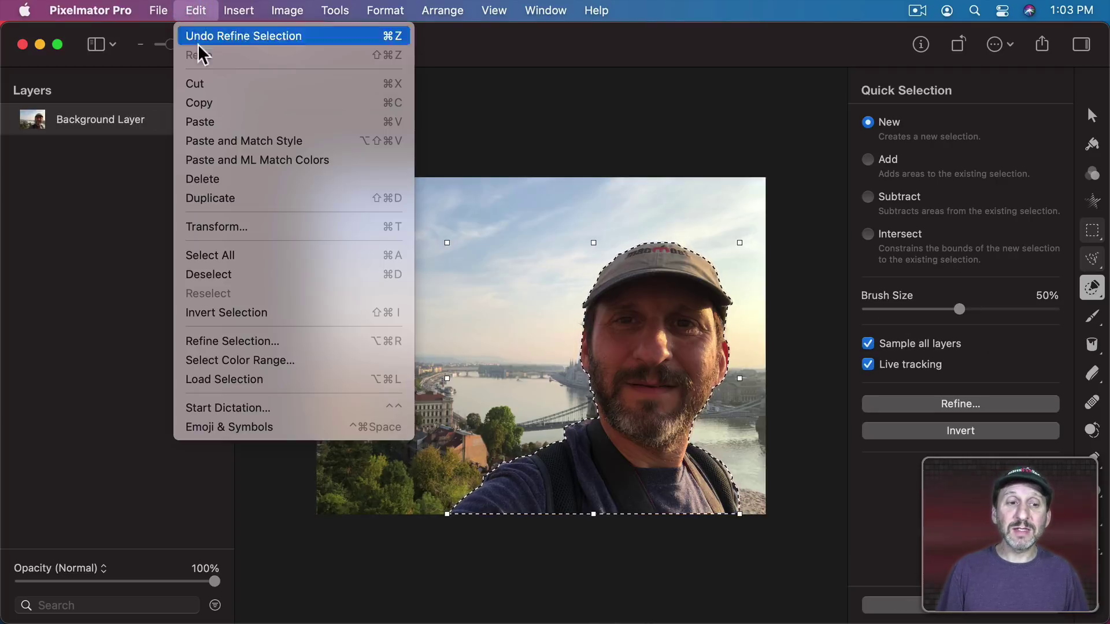
pyautogui.click(228, 311)
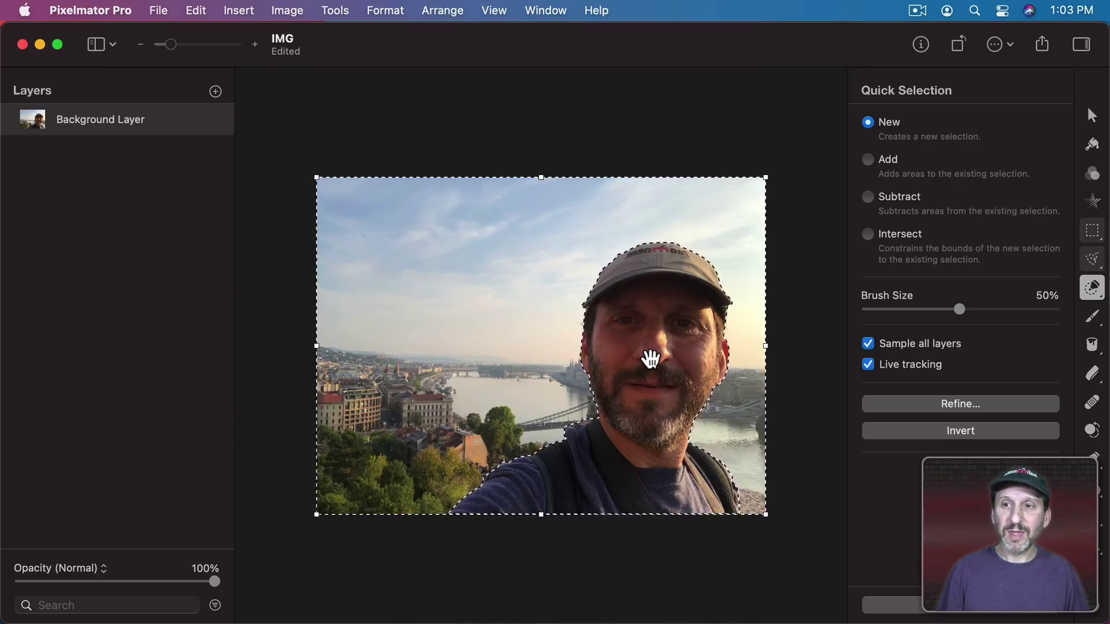
pyautogui.click(1091, 202)
pyautogui.click(932, 254)
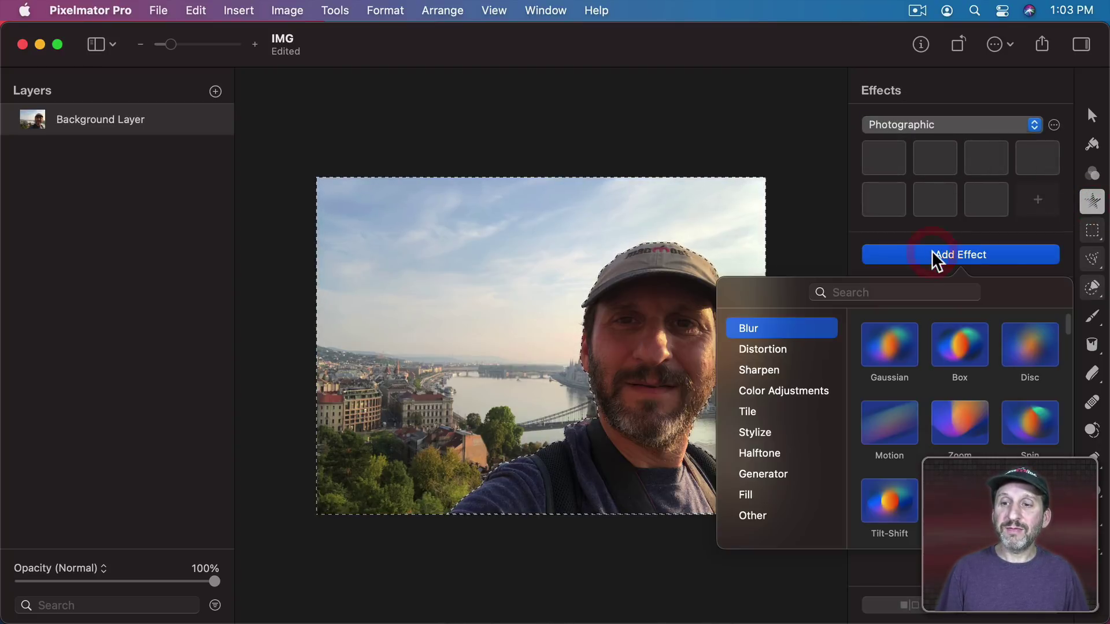
pyautogui.click(892, 342)
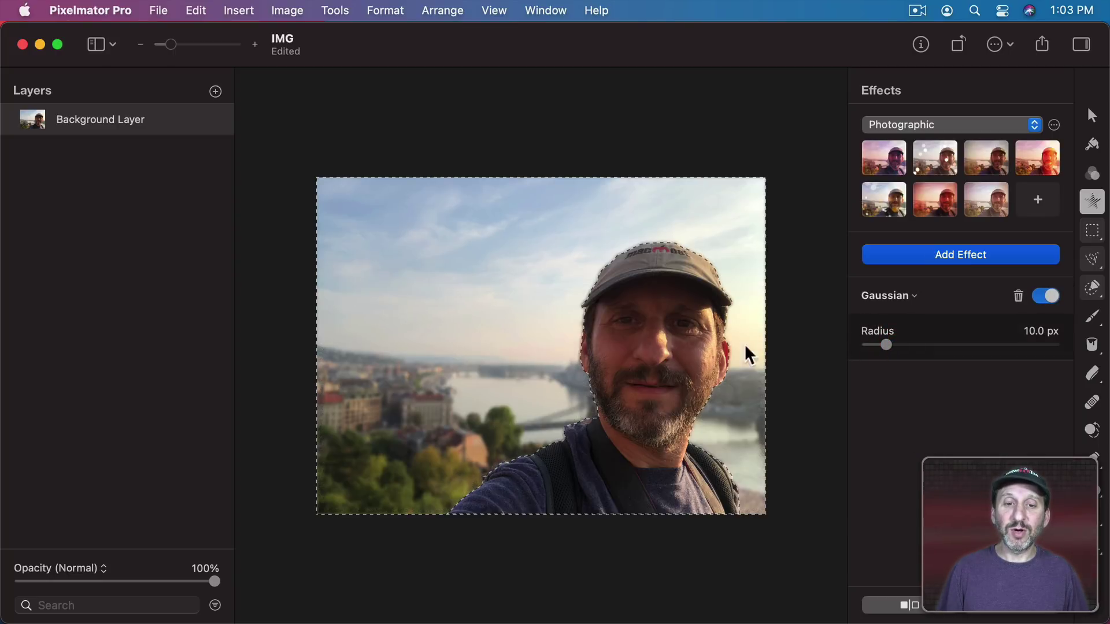
pyautogui.moveTo(880, 346)
pyautogui.mouseDown()
pyautogui.moveTo(944, 347)
pyautogui.moveTo(875, 350)
pyautogui.mouseUp()
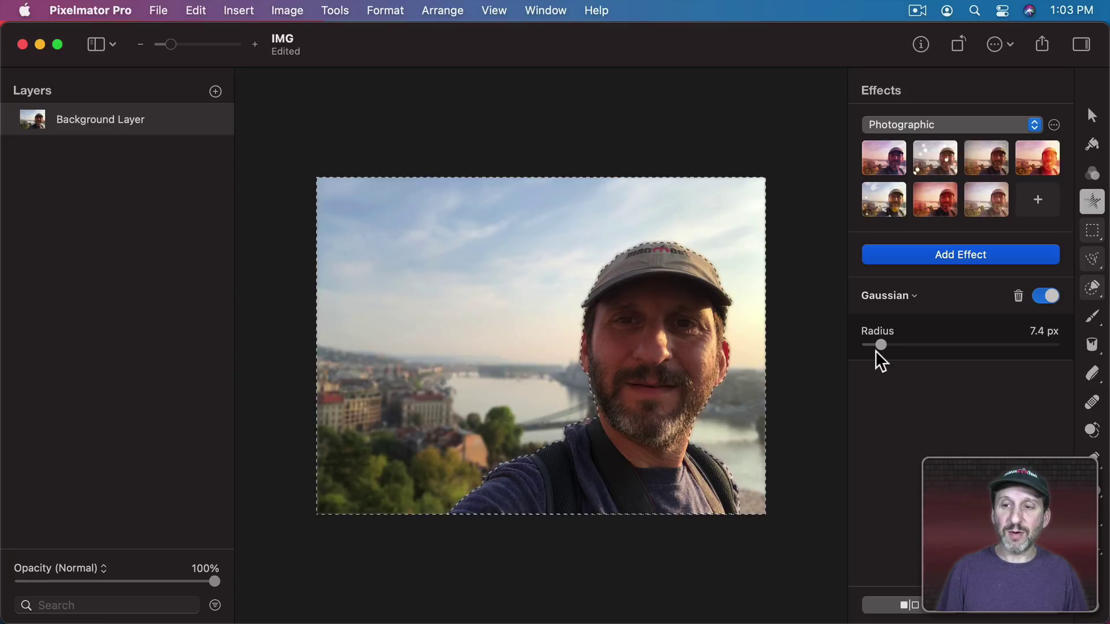
pyautogui.click(196, 11)
pyautogui.click(237, 274)
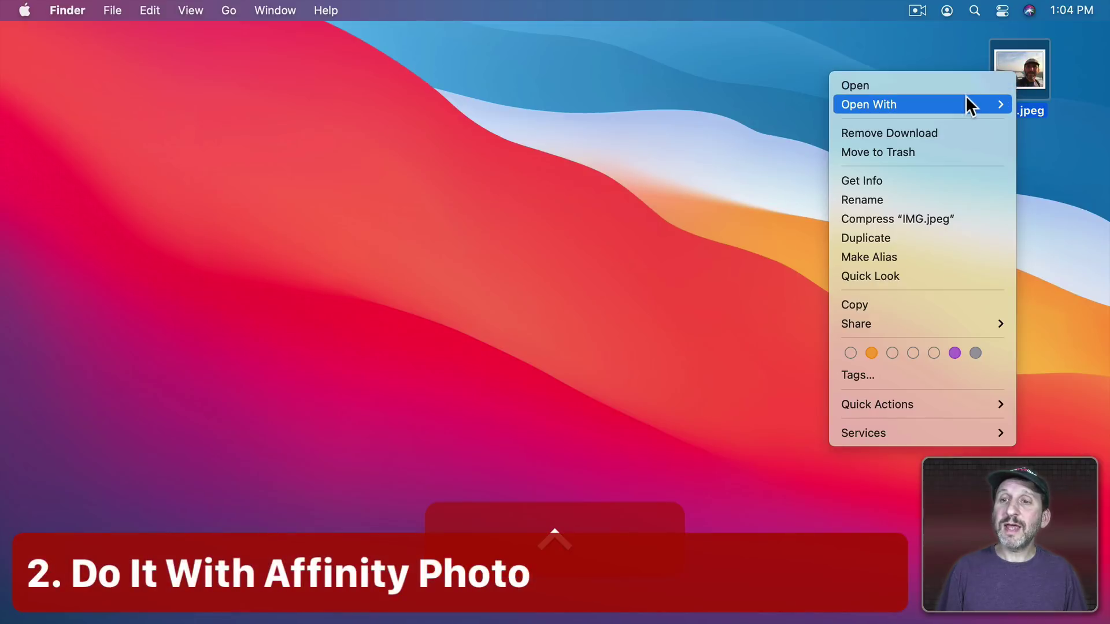
# Open IMG.jpeg in Affinity Photo and undo a trial Flood Select of the face
pyautogui.moveTo(965, 104)
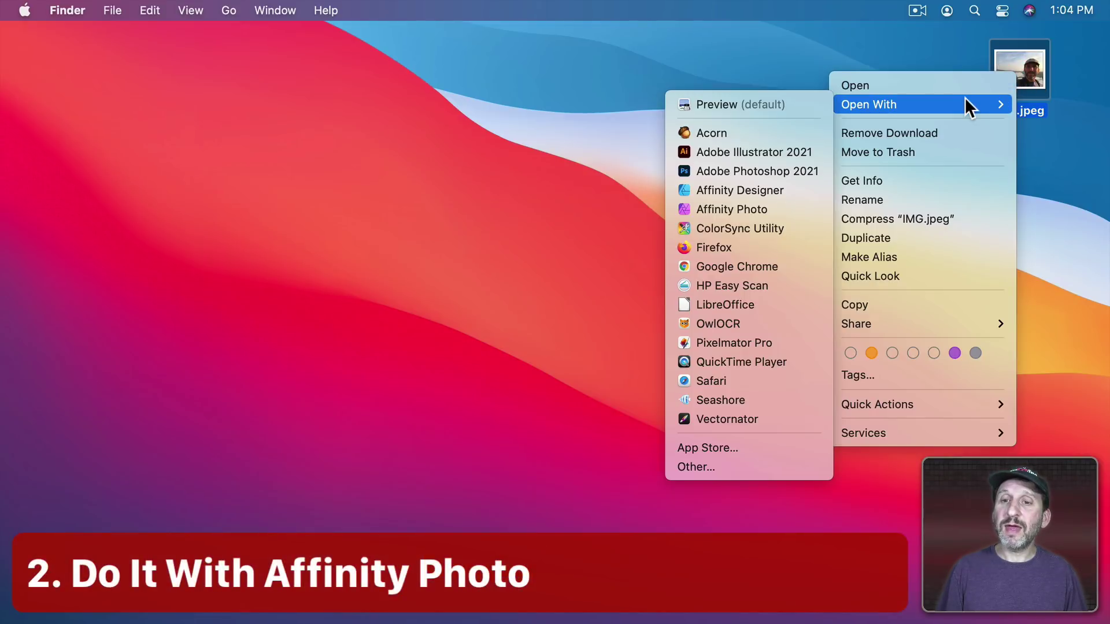
pyautogui.click(761, 208)
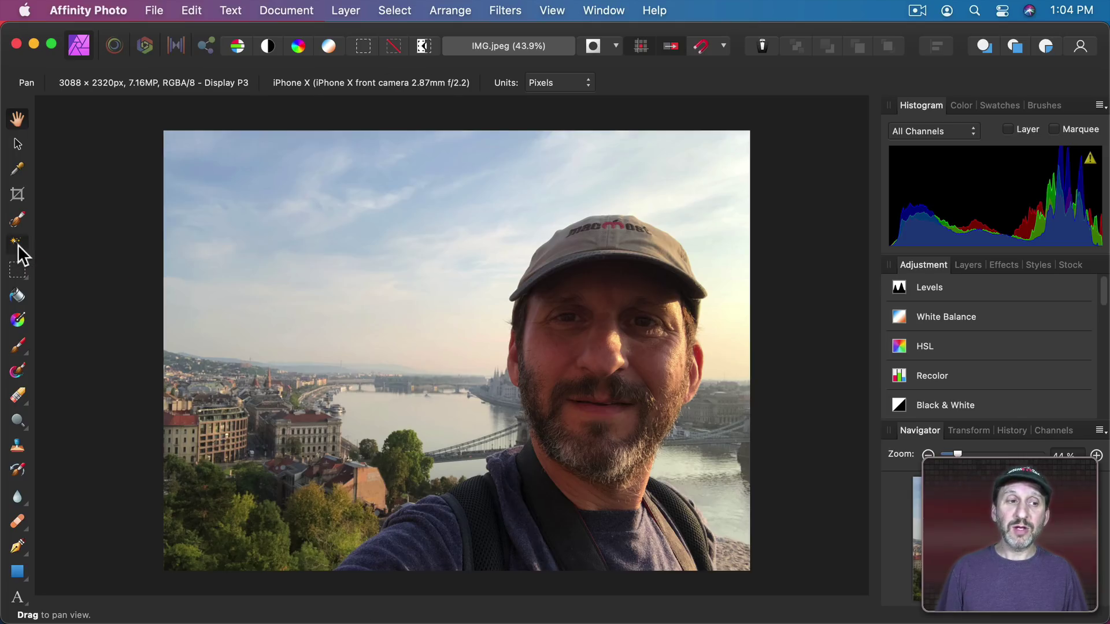
pyautogui.click(17, 243)
pyautogui.moveTo(582, 306); pyautogui.dragTo(587, 417)
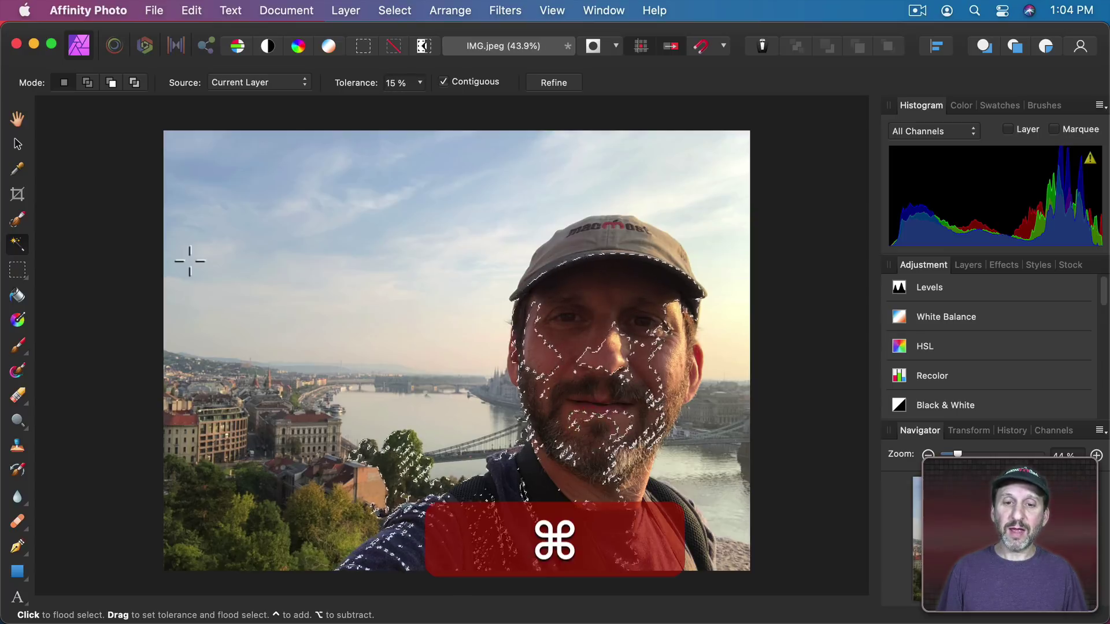
pyautogui.press('super+z')
# Paint a selection over the cap, shoulders and shirt with the Selection Brush
pyautogui.click(18, 220)
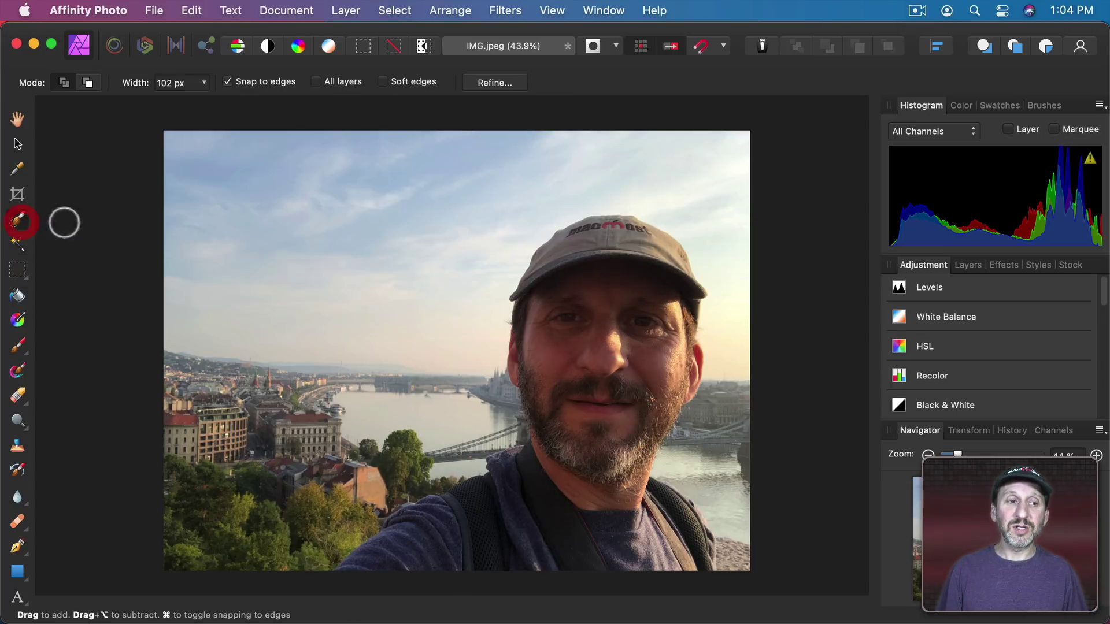
pyautogui.moveTo(553, 349)
pyautogui.mouseDown()
pyautogui.moveTo(584, 252)
pyautogui.moveTo(601, 239)
pyautogui.moveTo(635, 257)
pyautogui.moveTo(667, 367)
pyautogui.moveTo(674, 345)
pyautogui.mouseUp()
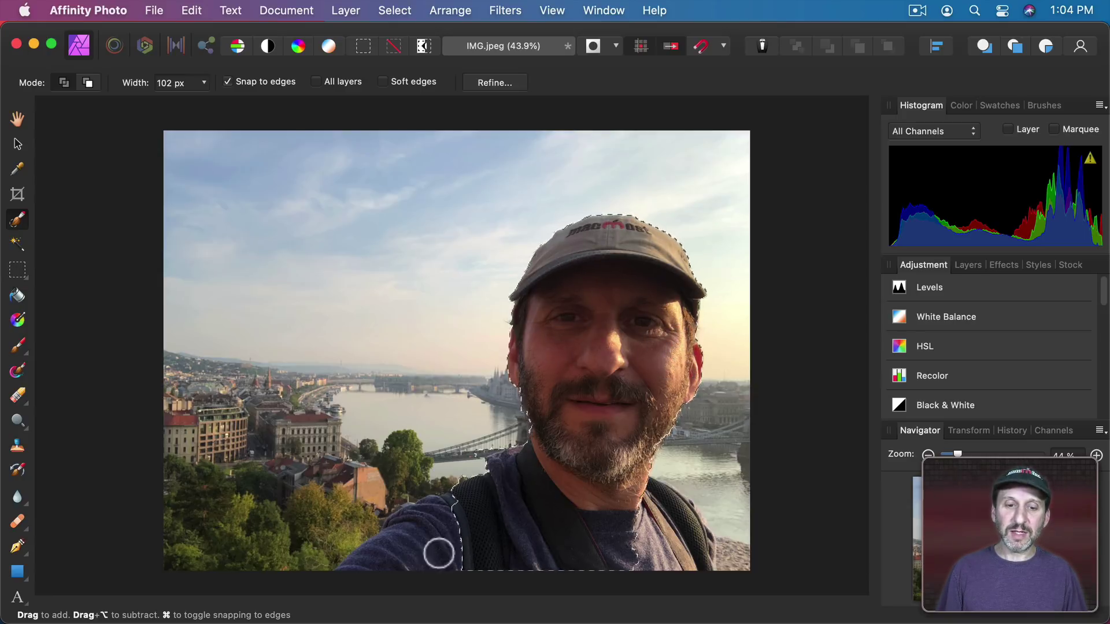
pyautogui.moveTo(439, 554)
pyautogui.mouseDown()
pyautogui.moveTo(609, 546)
pyautogui.moveTo(701, 544)
pyautogui.mouseUp()
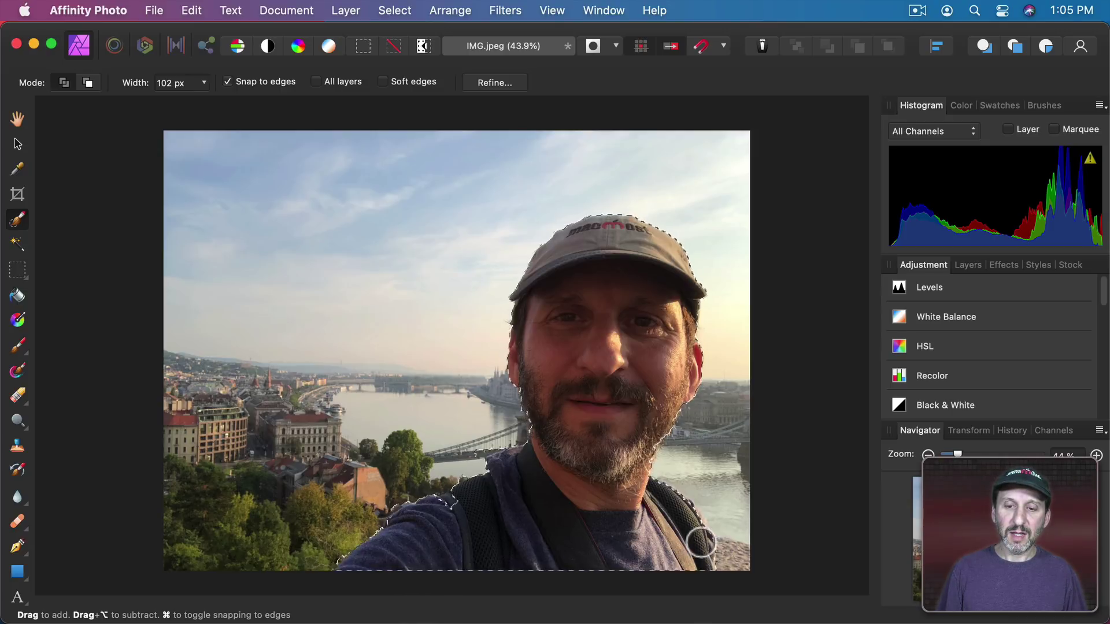
pyautogui.scroll(1, 423, 548)
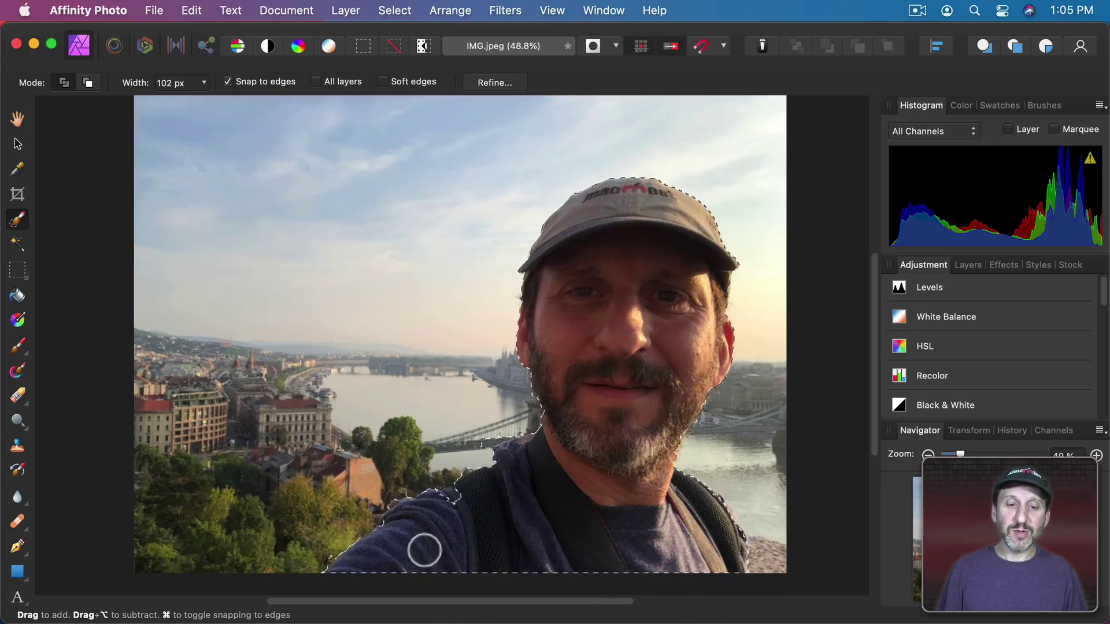
pyautogui.scroll(8, 424, 550)
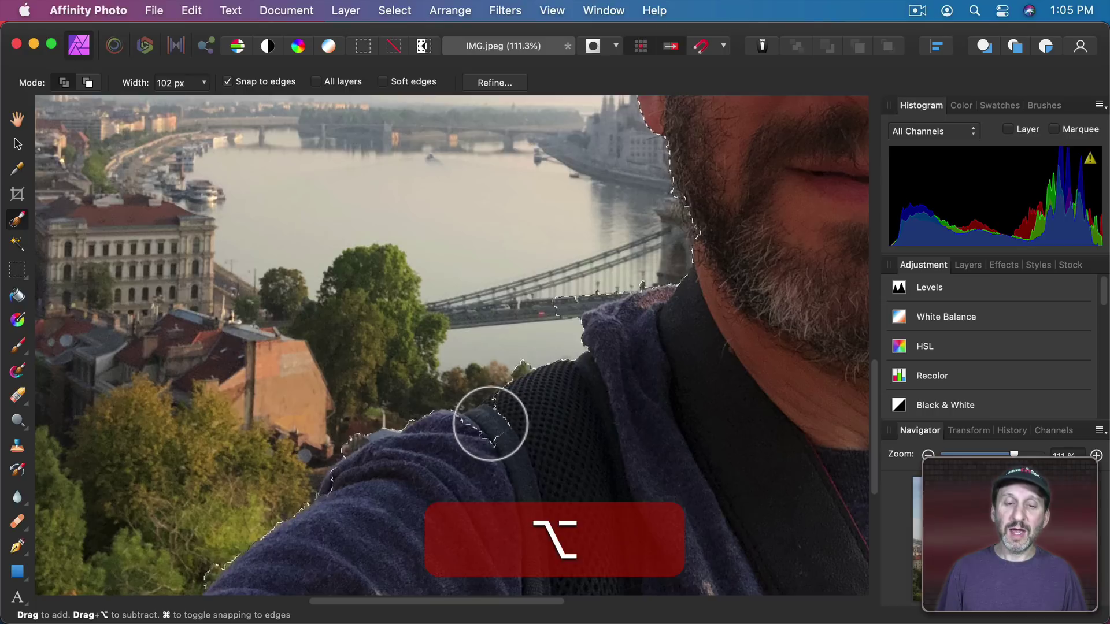
# Trim rooftops, background and the bridge from the selection edge with a 19 px brush
pyautogui.moveTo(491, 424)
pyautogui.mouseDown()
pyautogui.moveTo(514, 437)
pyautogui.moveTo(487, 433)
pyautogui.mouseUp()
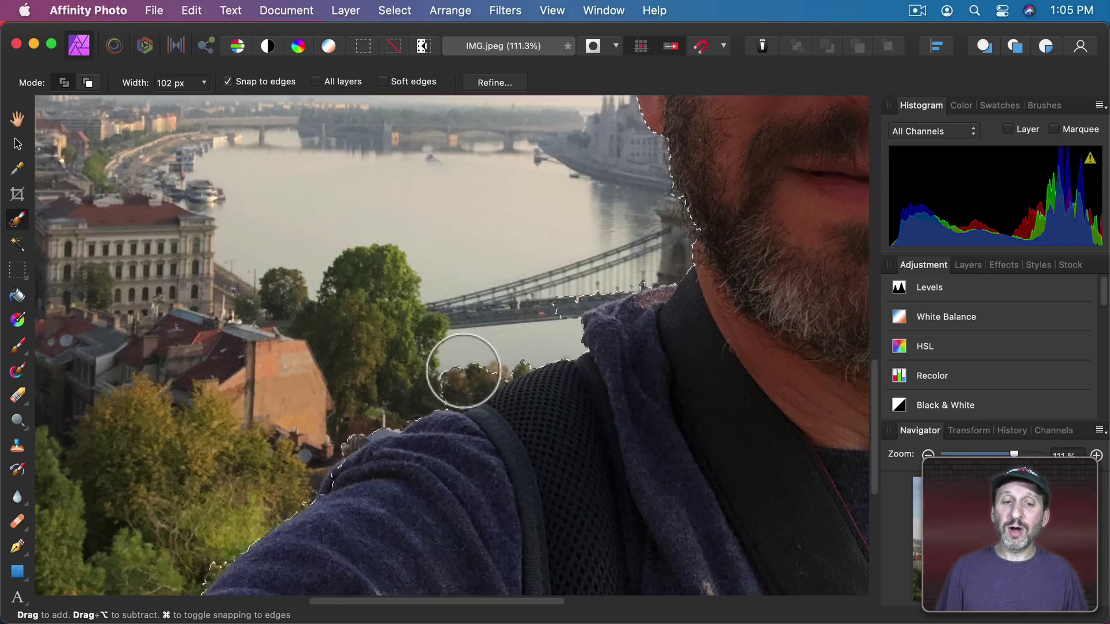
pyautogui.press('alt')
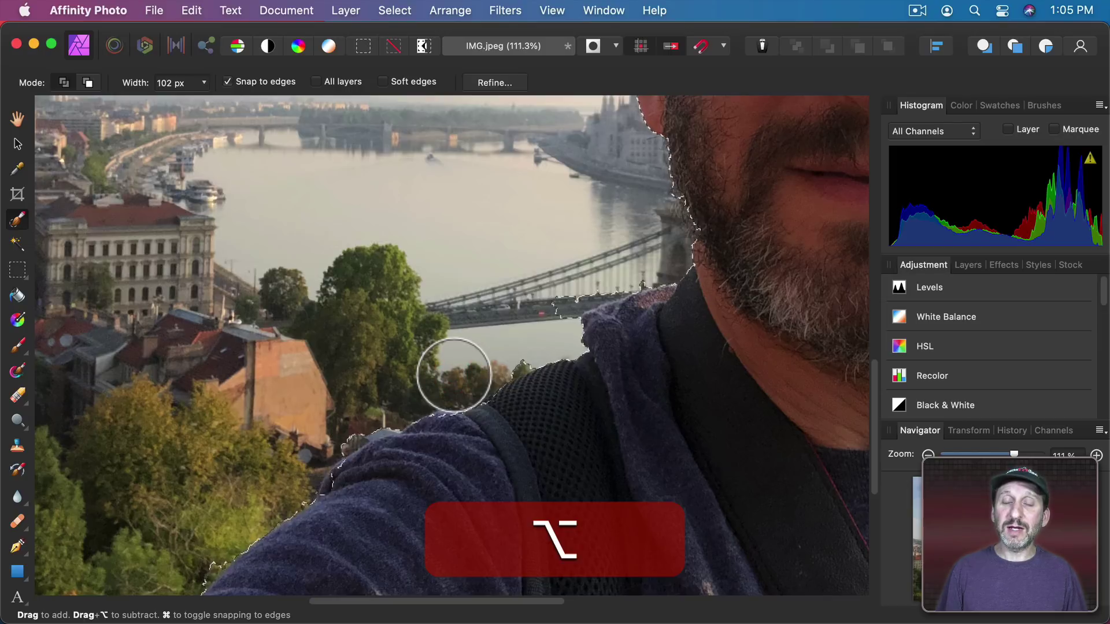
pyautogui.keyDown('alt'); pyautogui.click(345, 429); pyautogui.keyUp('alt')
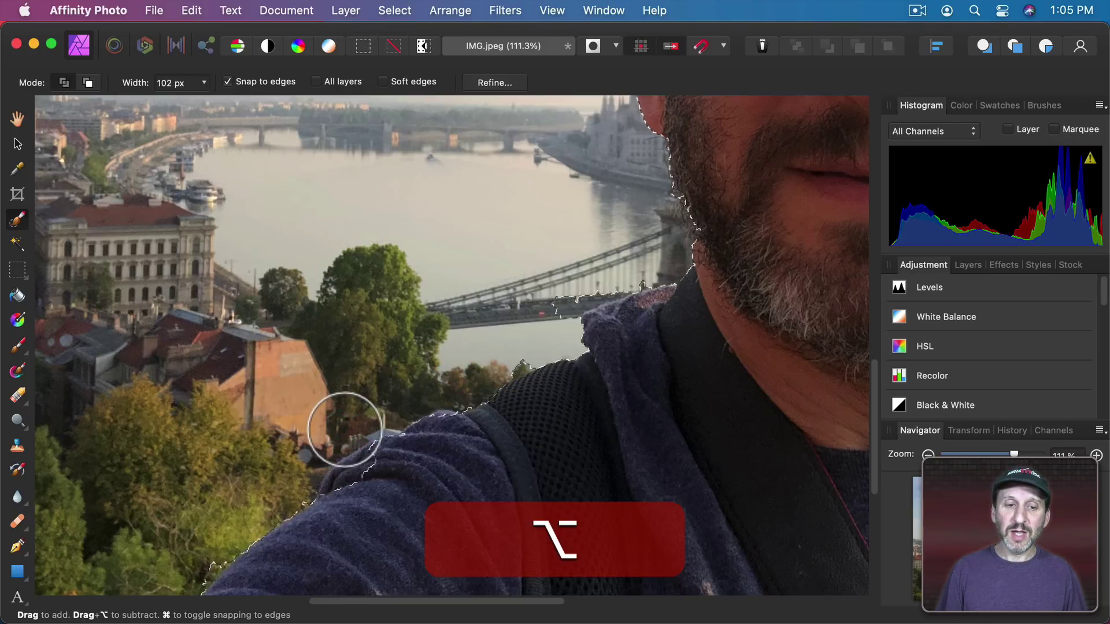
pyautogui.click(354, 470)
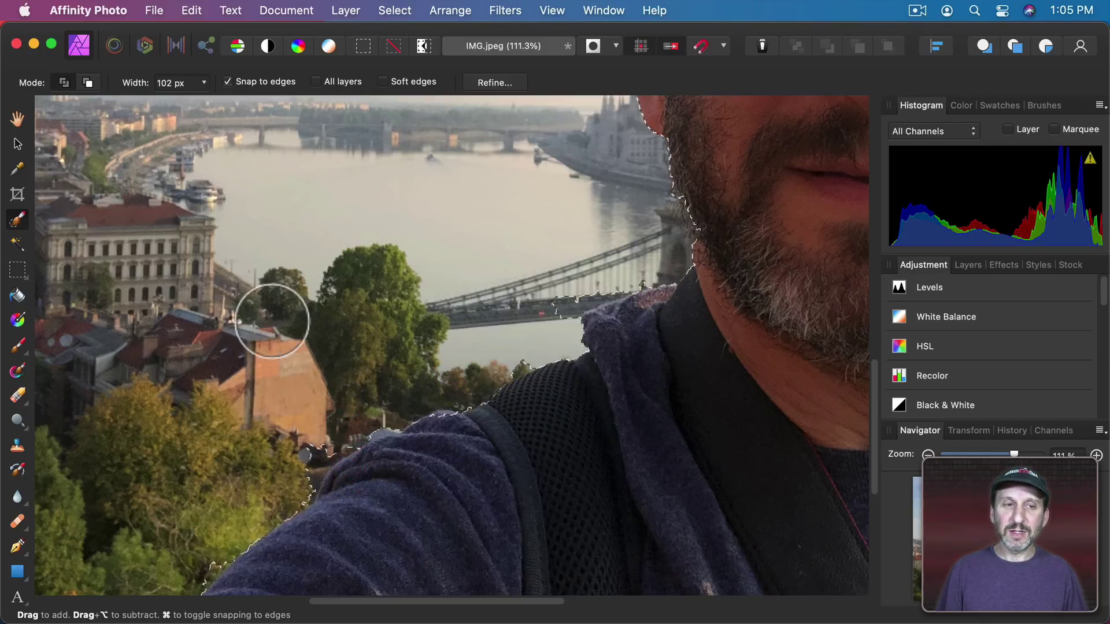
pyautogui.click(203, 83)
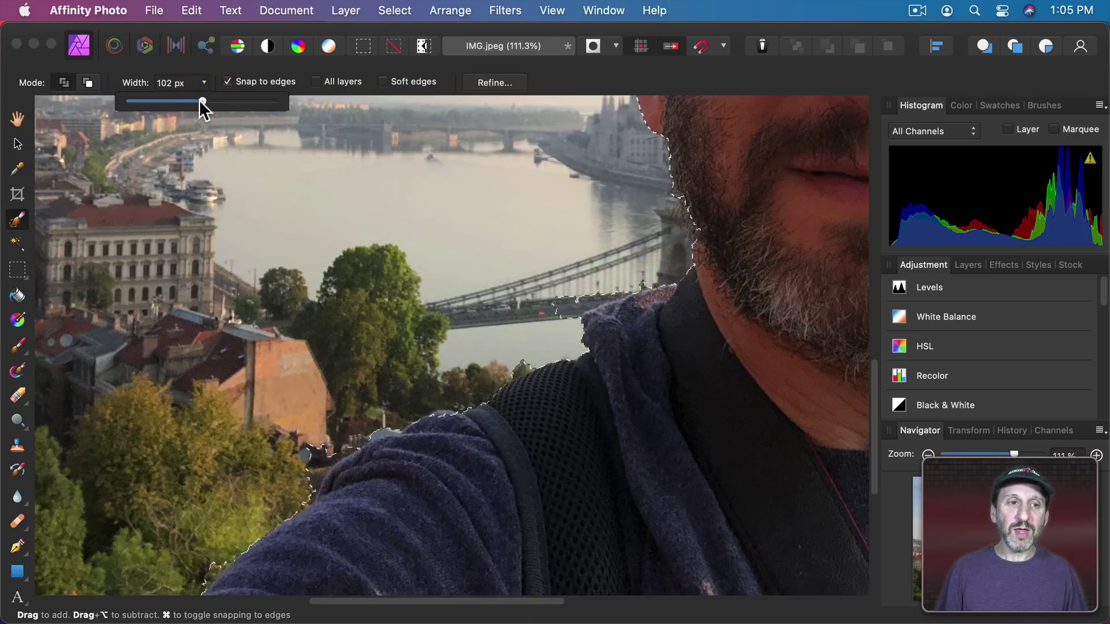
pyautogui.moveTo(202, 102); pyautogui.dragTo(152, 103)
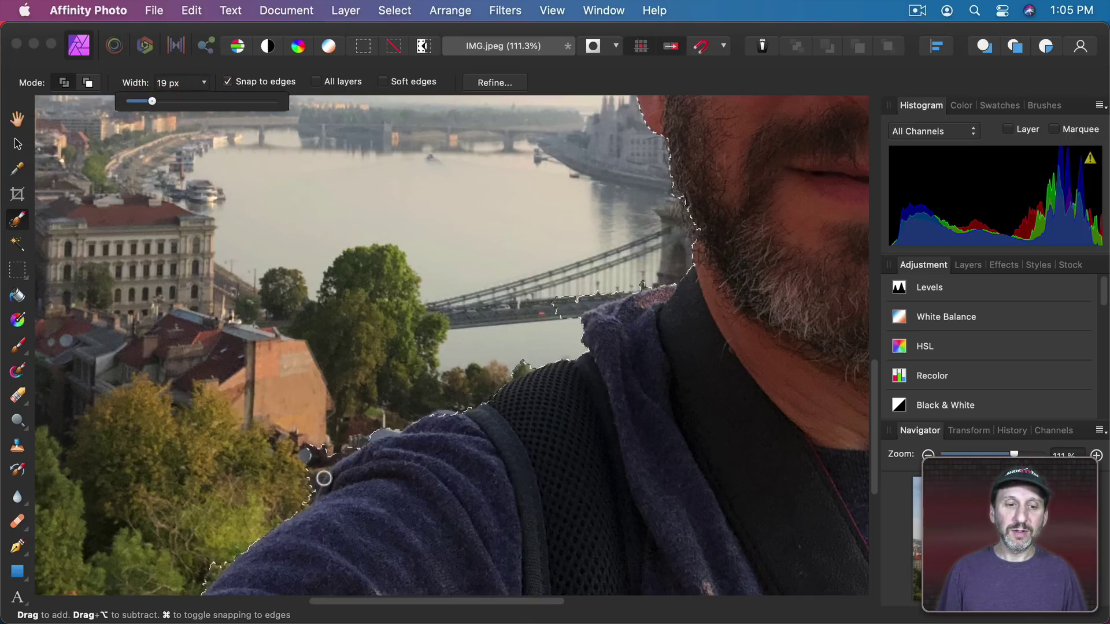
pyautogui.press('alt')
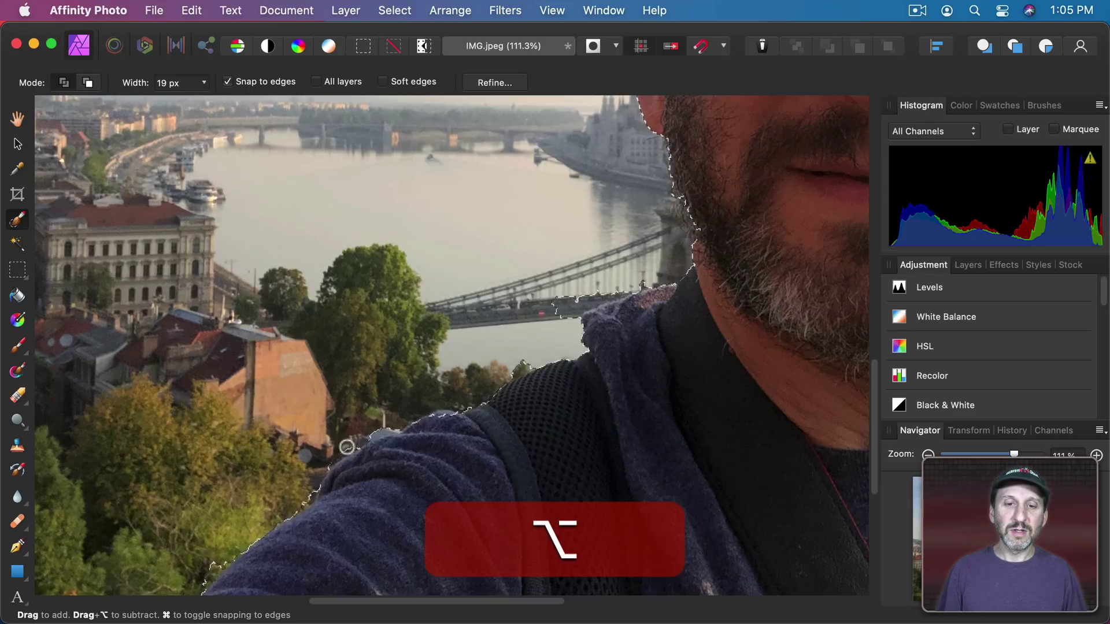
pyautogui.moveTo(565, 307); pyautogui.dragTo(650, 266)
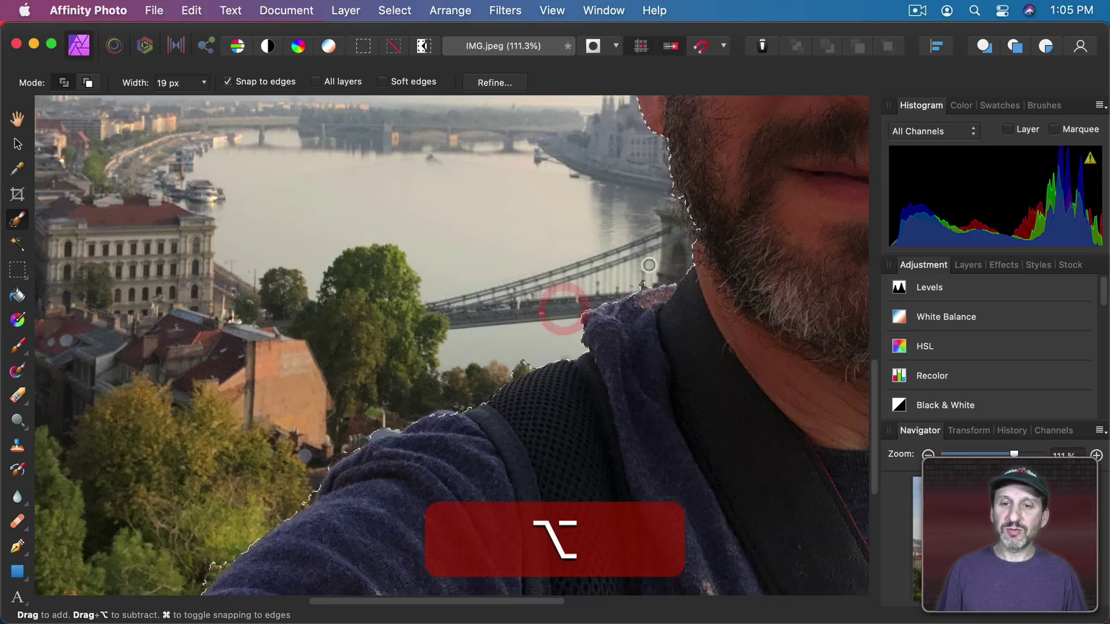
pyautogui.scroll(-8, 649, 266)
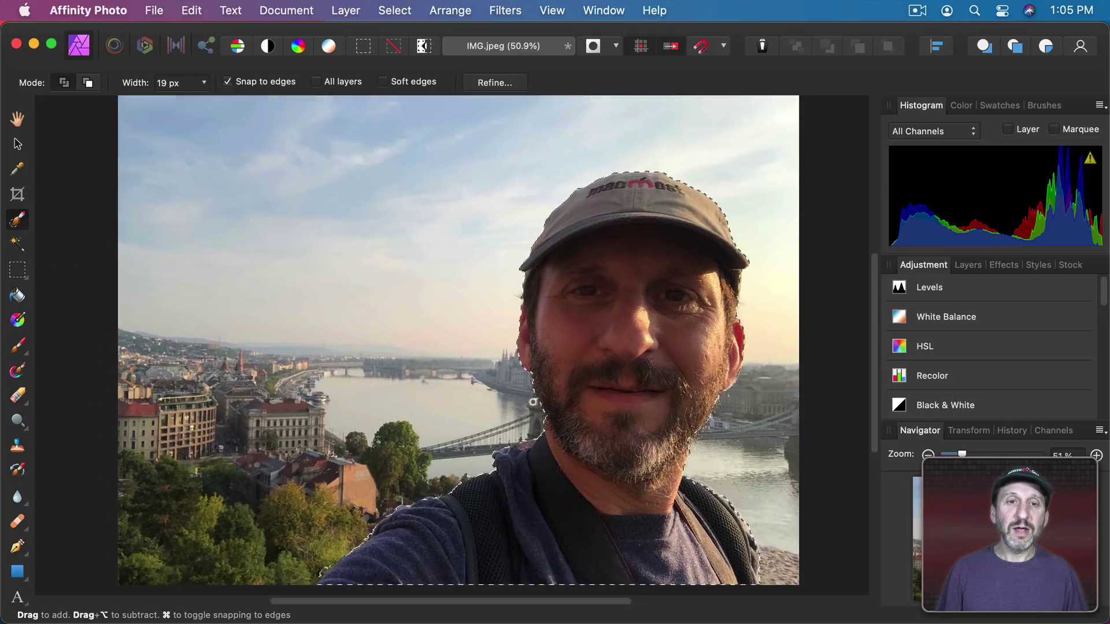
# Feather the person's selection edge by 0.3 px using Refine
pyautogui.click(481, 82)
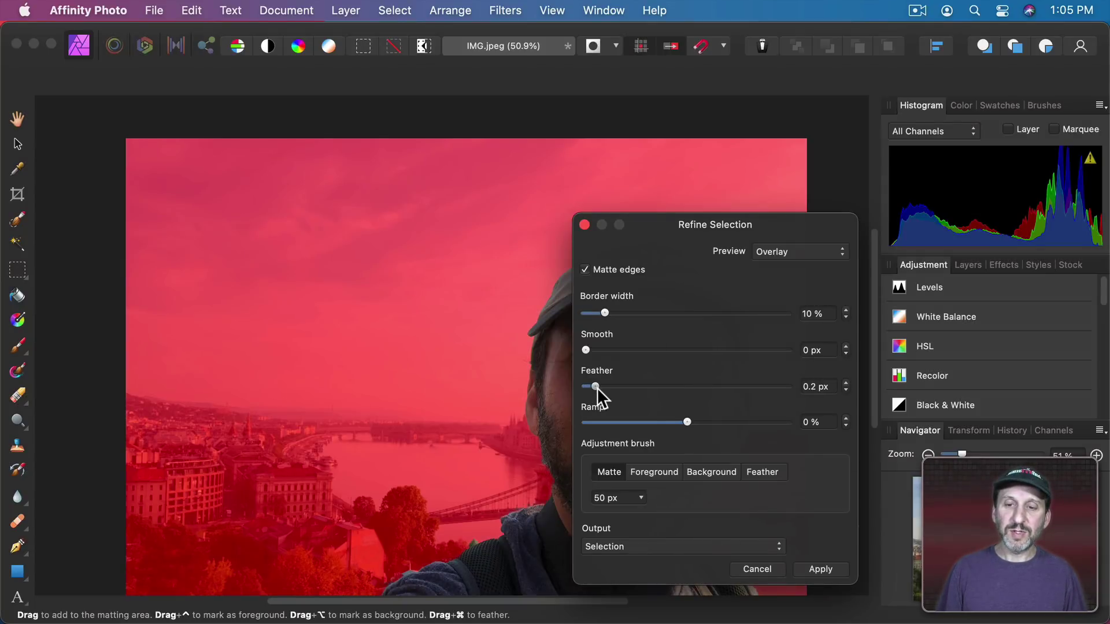
pyautogui.moveTo(597, 387); pyautogui.dragTo(600, 387)
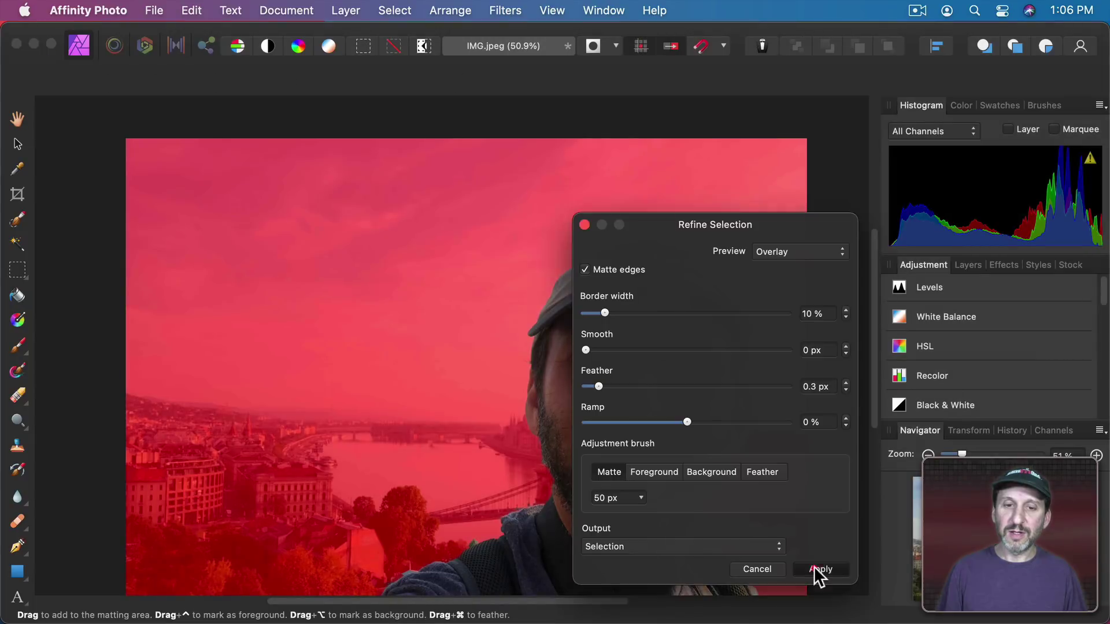
pyautogui.click(820, 569)
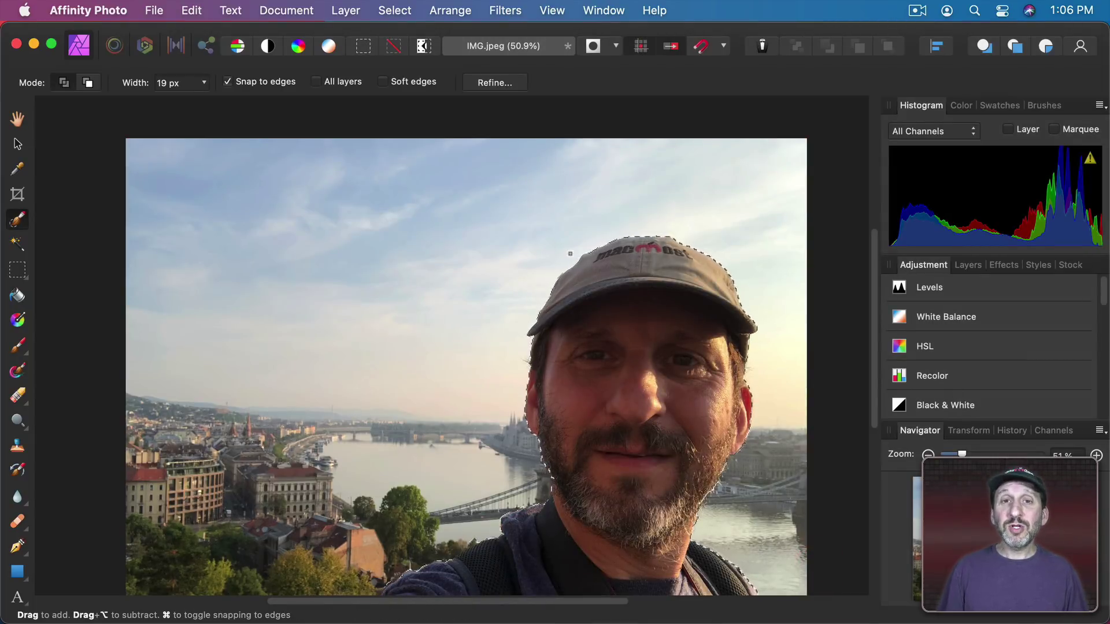
pyautogui.scroll(-2, 570, 253)
pyautogui.scroll(-1, 570, 253)
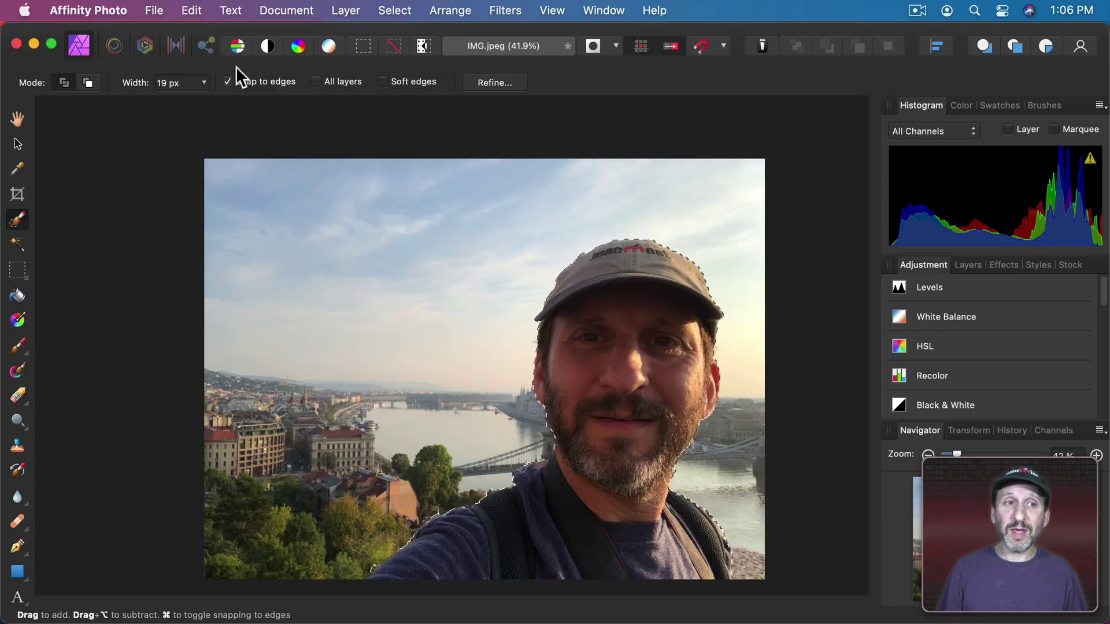
# Copy the selected person and paste it as a new layer
pyautogui.click(156, 9)
pyautogui.moveTo(185, 9)
pyautogui.click(211, 103)
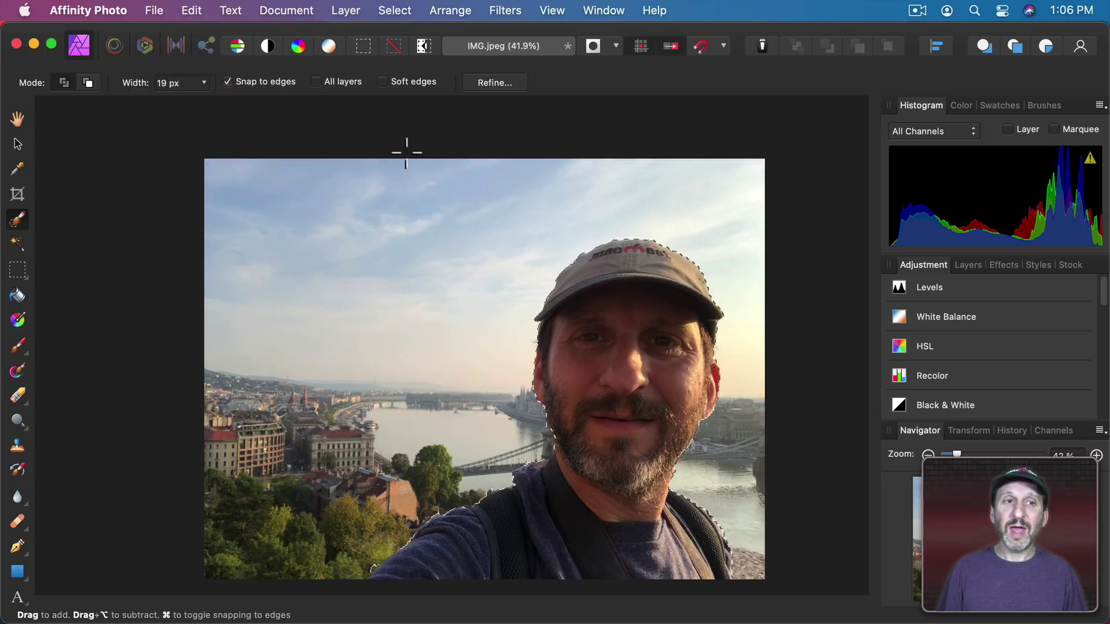
pyautogui.click(190, 9)
pyautogui.click(220, 140)
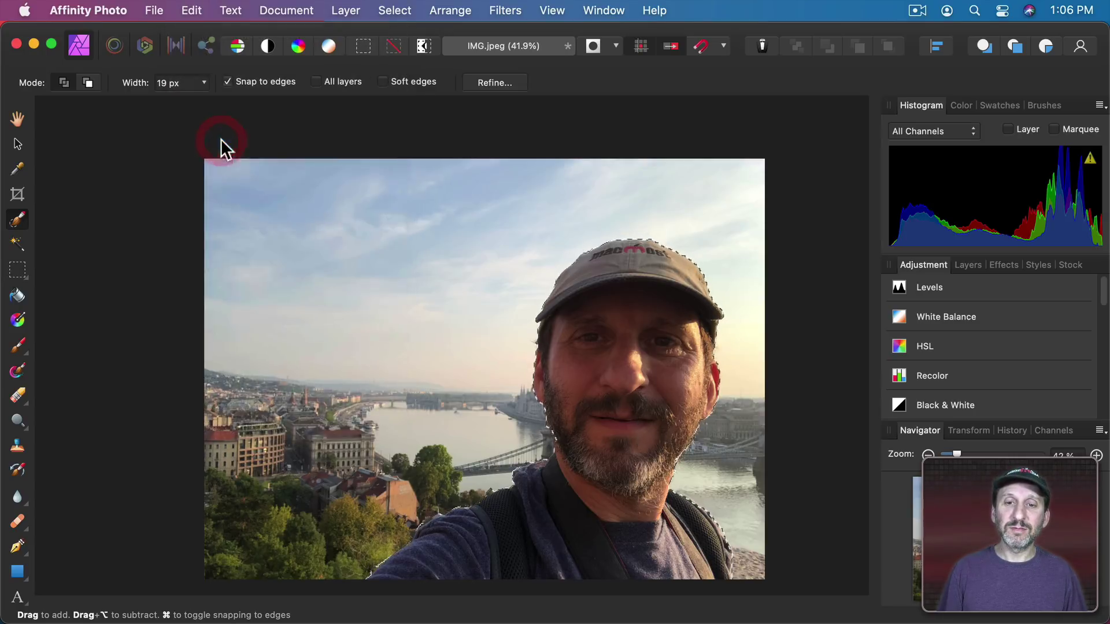
# Clear the current selection with Select > Deselect
pyautogui.click(963, 265)
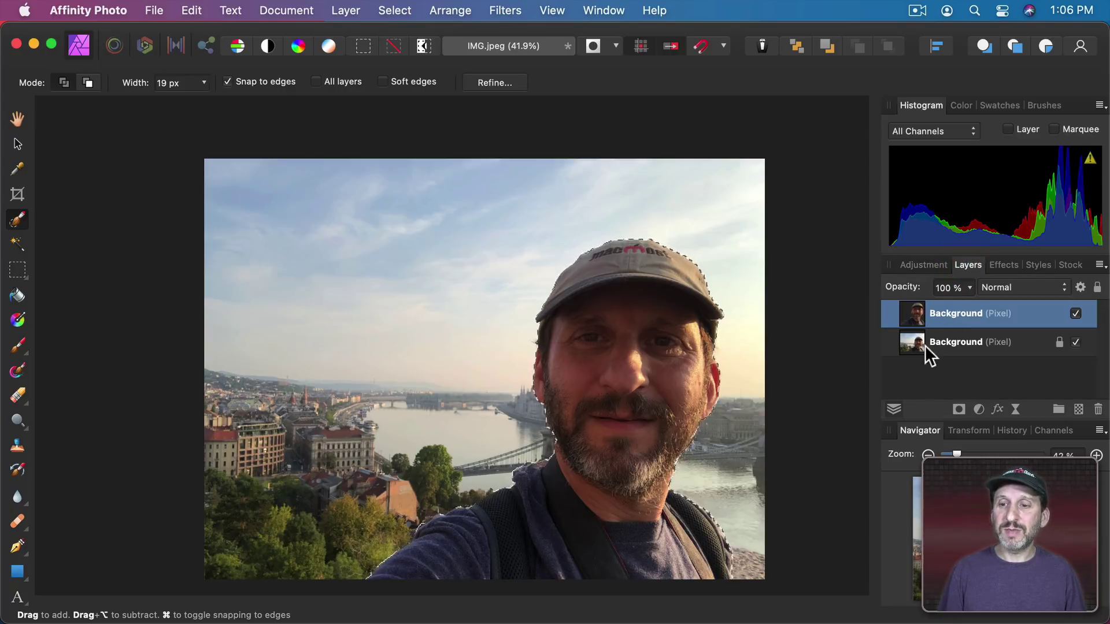
pyautogui.click(393, 9)
pyautogui.click(405, 55)
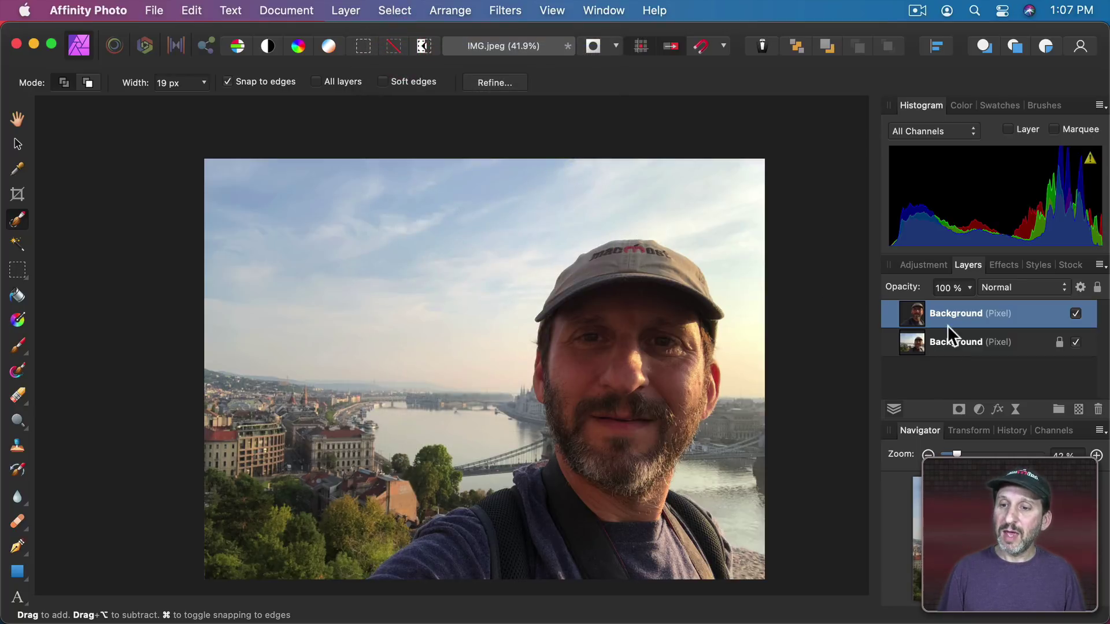
# Give the lower Background layer a 3.2 px Gaussian Blur and hide the top layer to check
pyautogui.click(952, 339)
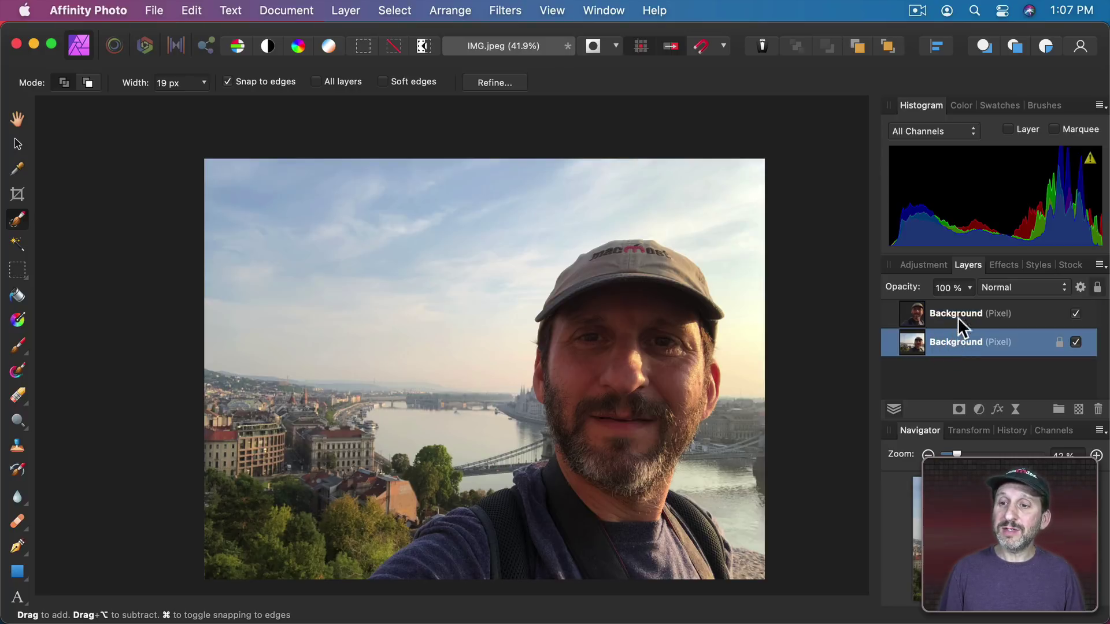
pyautogui.click(1002, 266)
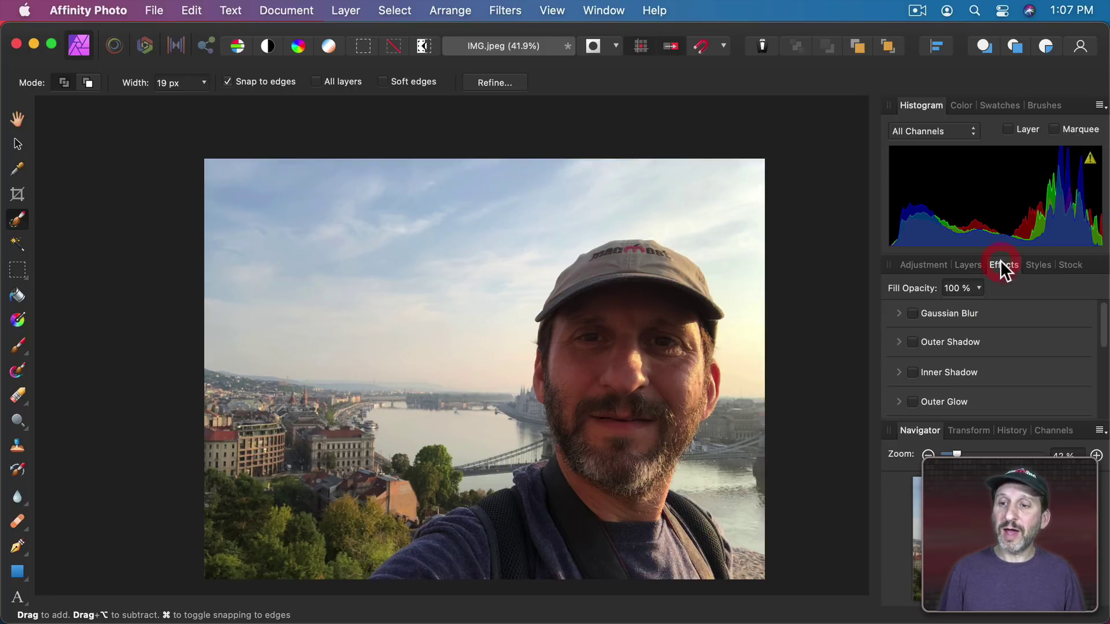
pyautogui.click(913, 313)
pyautogui.moveTo(929, 349); pyautogui.dragTo(959, 351)
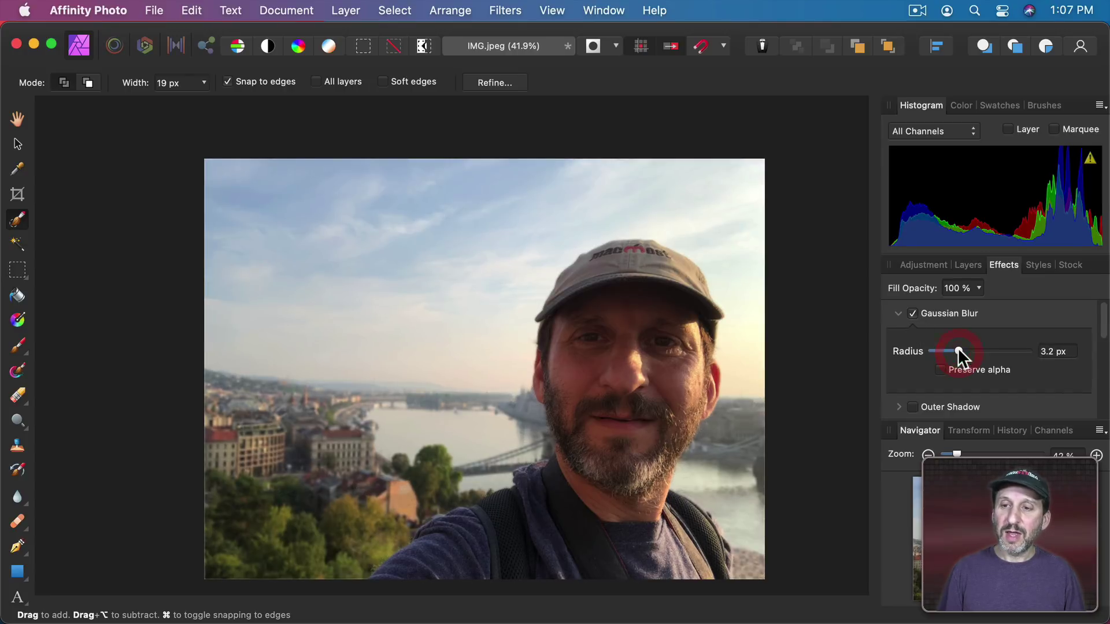
pyautogui.click(963, 266)
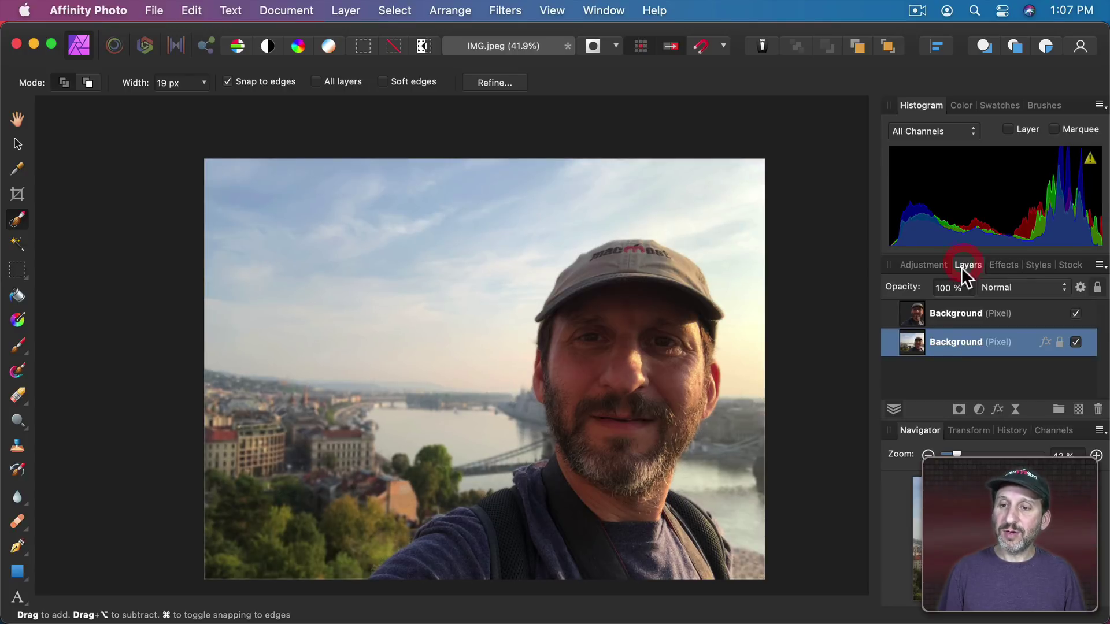
pyautogui.click(1077, 313)
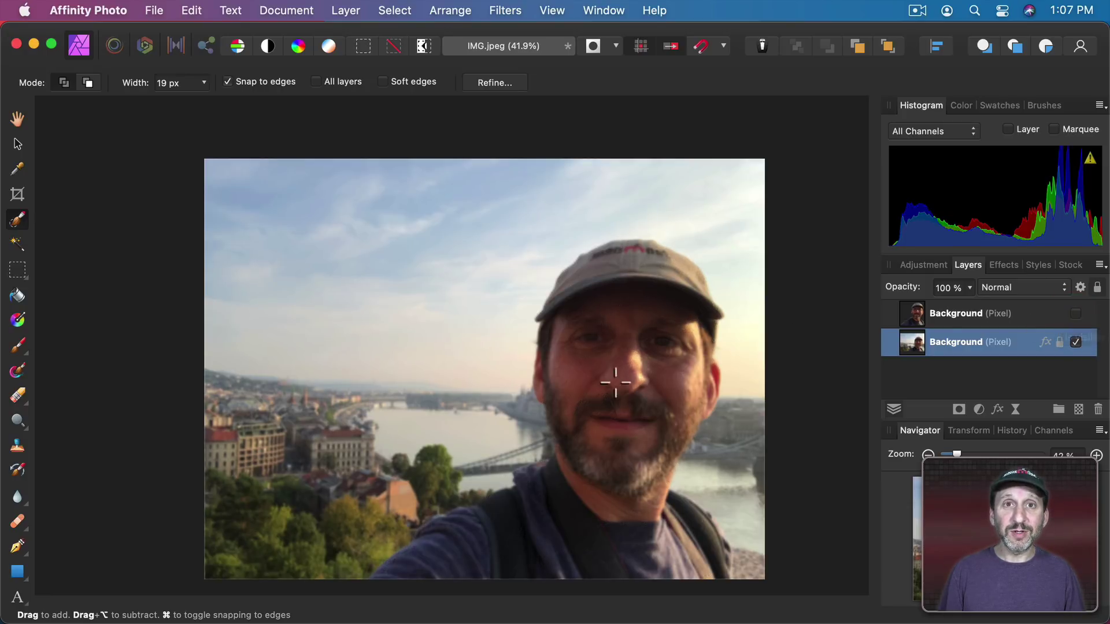
# Make the sharp top Background layer visible again
pyautogui.click(1075, 313)
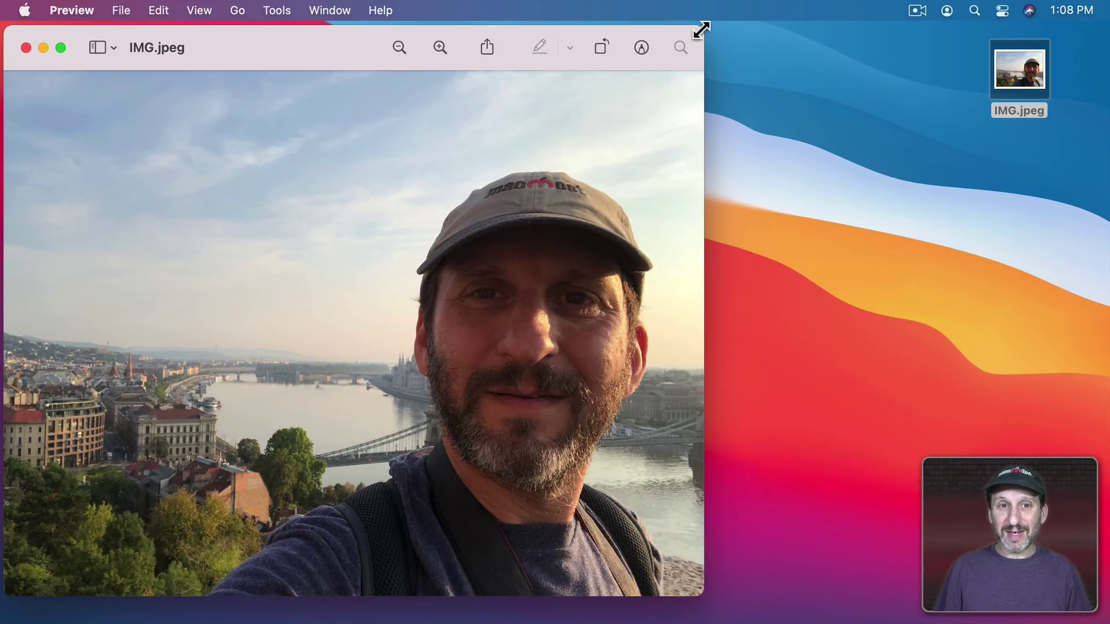
# Switch Preview's Markup selection to Smart Lasso and trace around the man from cap to shoulders
pyautogui.click(636, 47)
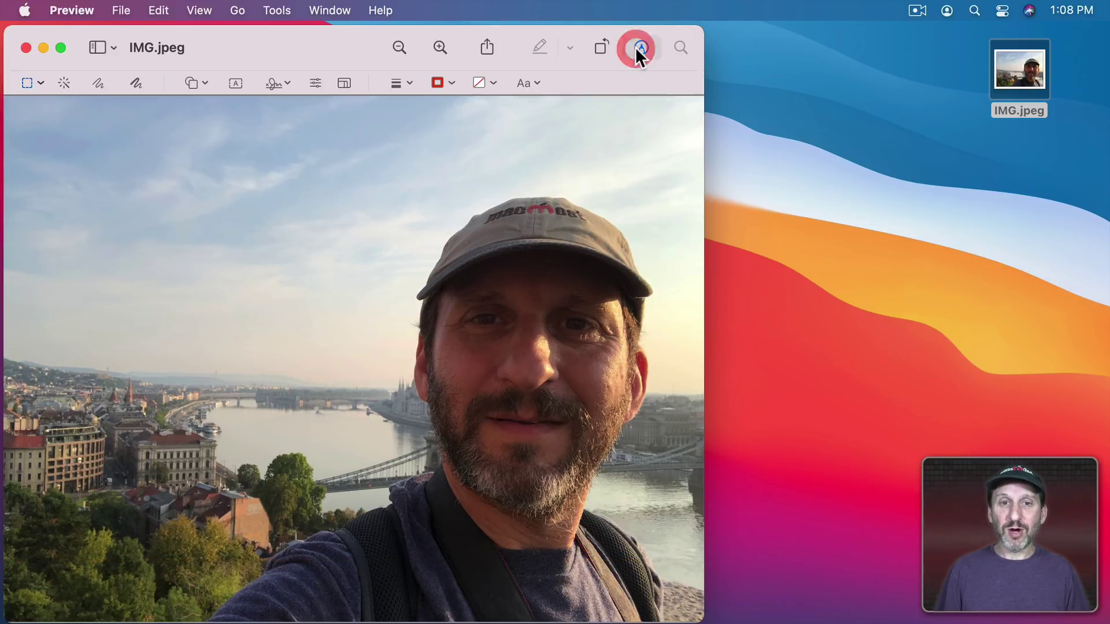
pyautogui.click(33, 81)
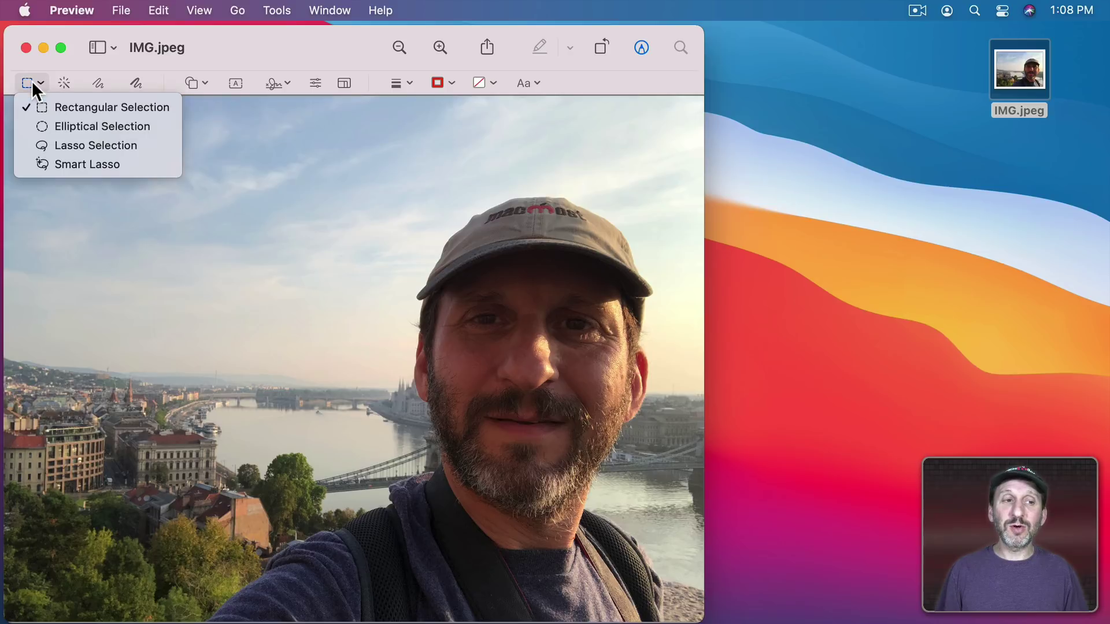
pyautogui.click(61, 163)
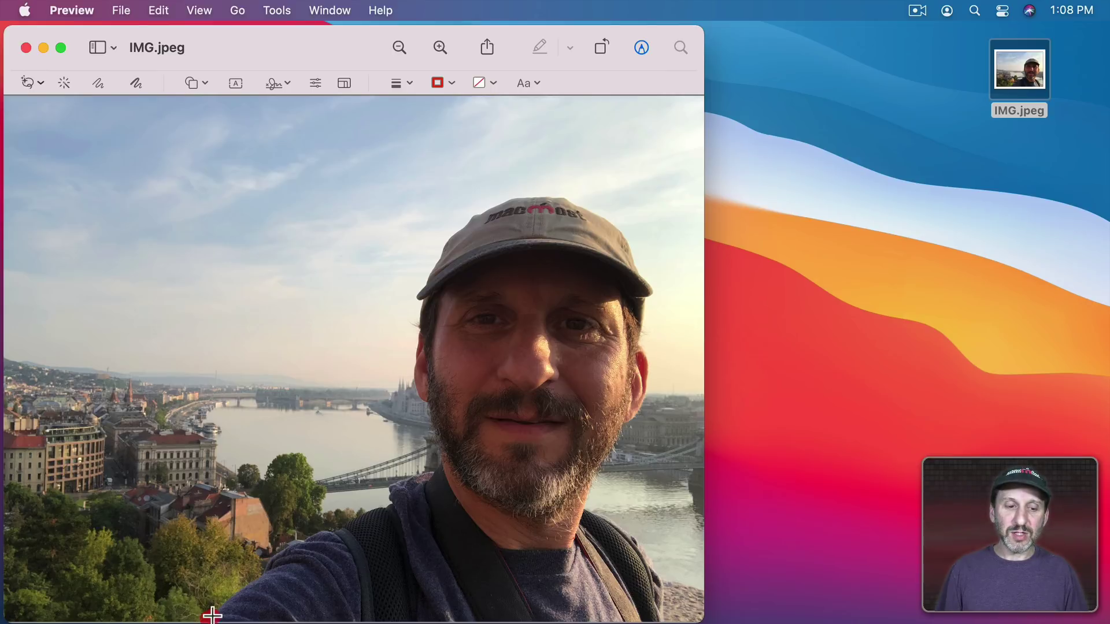
pyautogui.moveTo(212, 616)
pyautogui.mouseDown()
pyautogui.moveTo(301, 543)
pyautogui.moveTo(443, 469)
pyautogui.moveTo(413, 371)
pyautogui.moveTo(418, 297)
pyautogui.moveTo(449, 237)
pyautogui.moveTo(540, 194)
pyautogui.moveTo(598, 215)
pyautogui.moveTo(644, 290)
pyautogui.moveTo(636, 339)
pyautogui.moveTo(647, 375)
pyautogui.moveTo(587, 512)
pyautogui.moveTo(590, 498)
pyautogui.moveTo(588, 509)
pyautogui.moveTo(629, 530)
pyautogui.moveTo(674, 614)
pyautogui.moveTo(201, 622)
pyautogui.mouseUp()
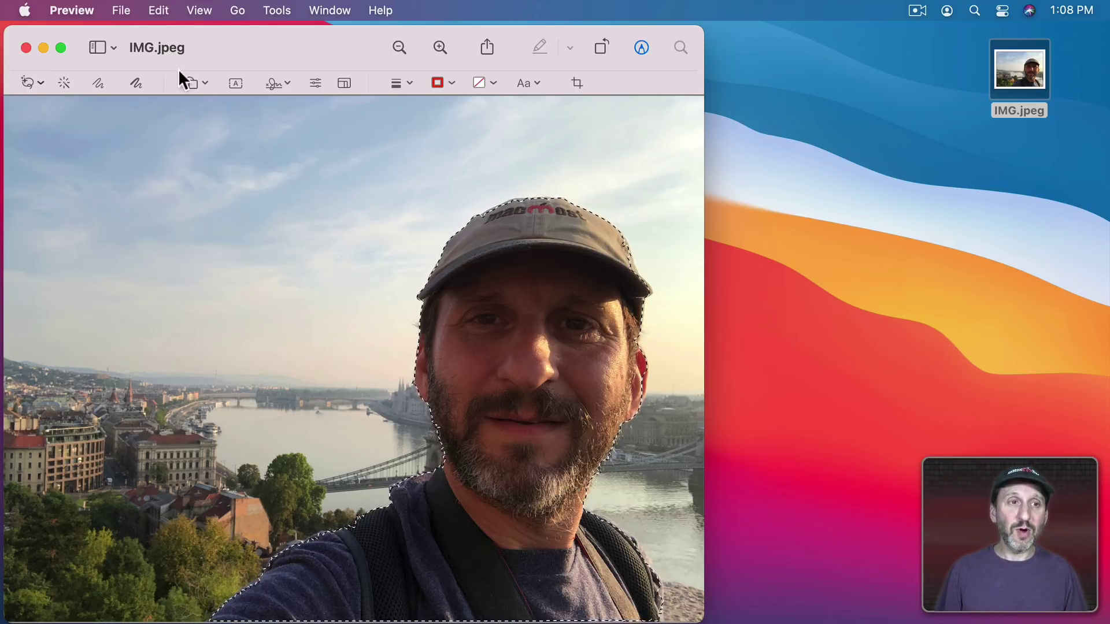
# Copy the selected man, then lower the photo's contrast, sharpness and saturation in Adjust Color
pyautogui.click(151, 11)
pyautogui.click(165, 102)
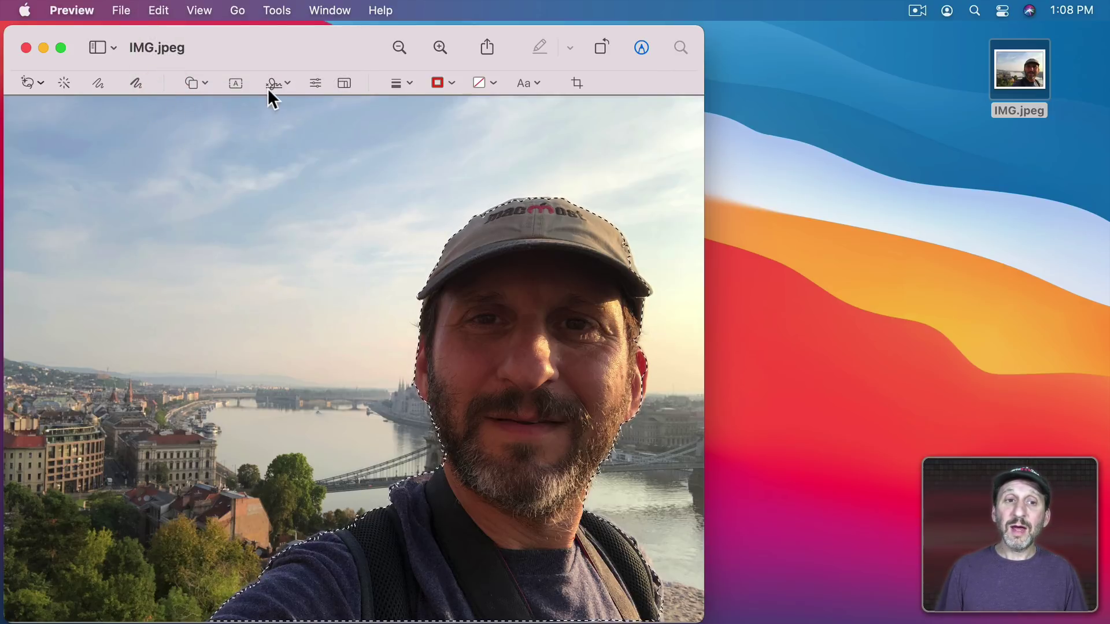
pyautogui.click(321, 81)
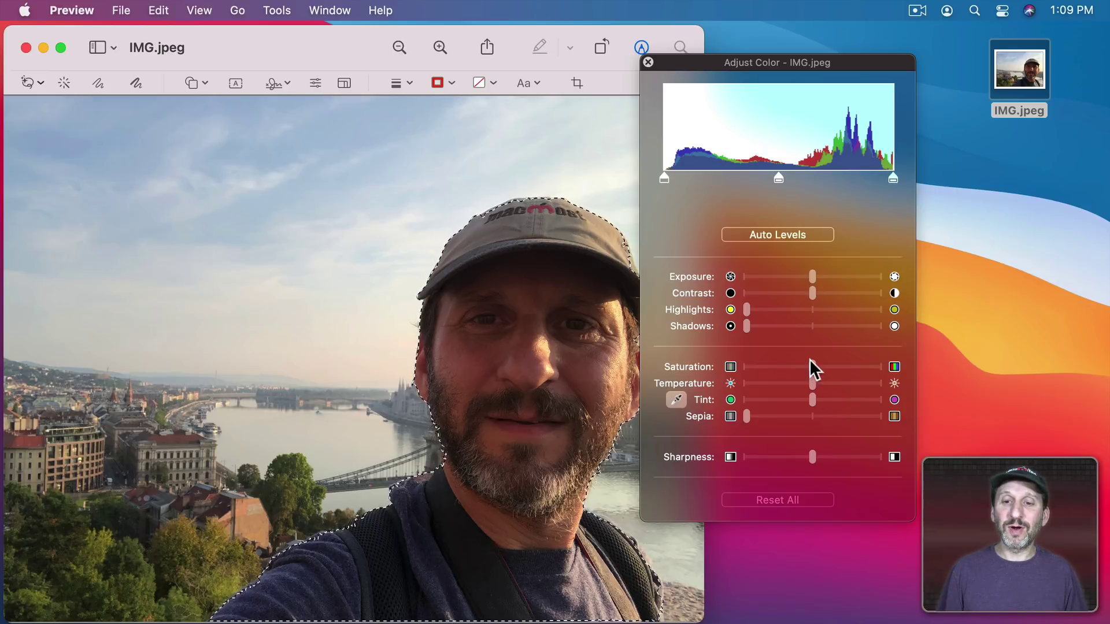
pyautogui.moveTo(812, 293); pyautogui.dragTo(768, 292)
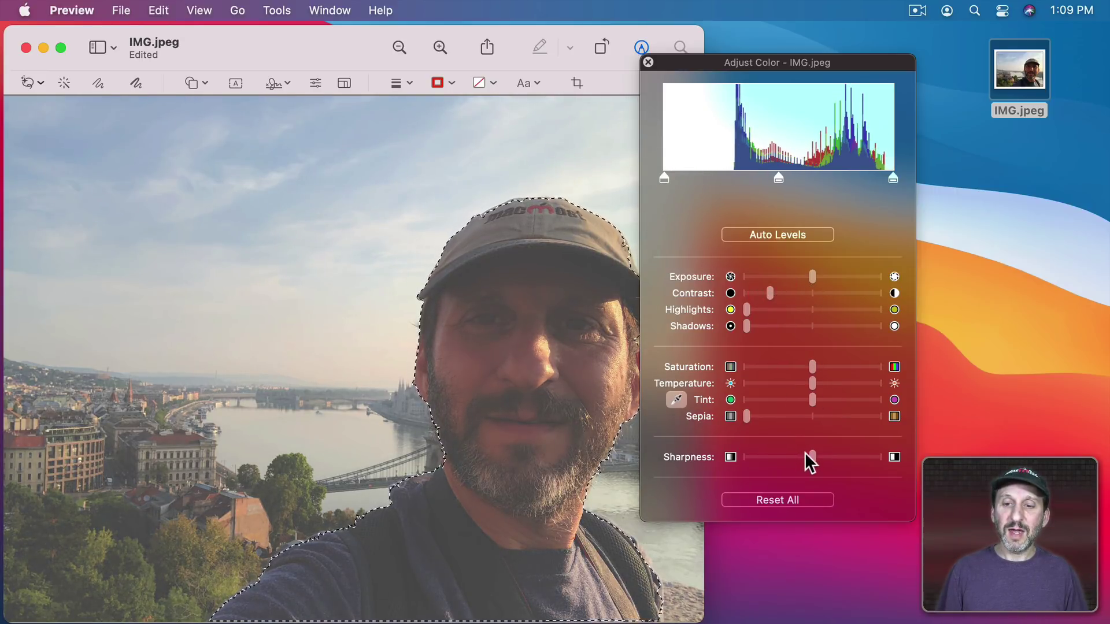
pyautogui.moveTo(813, 456); pyautogui.dragTo(761, 456)
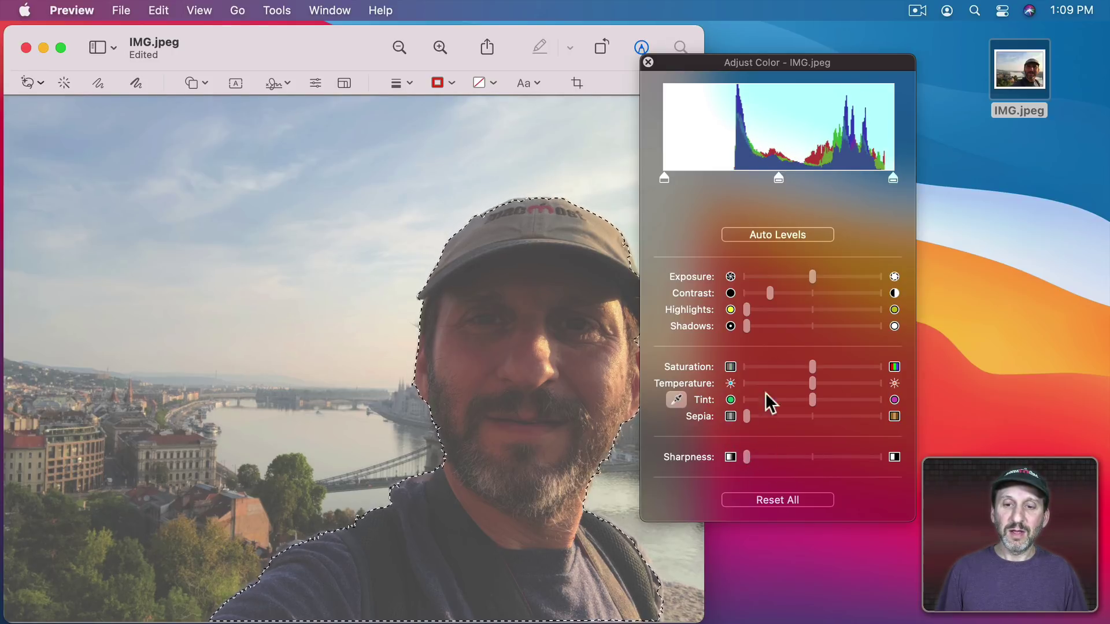
pyautogui.moveTo(813, 366); pyautogui.dragTo(784, 365)
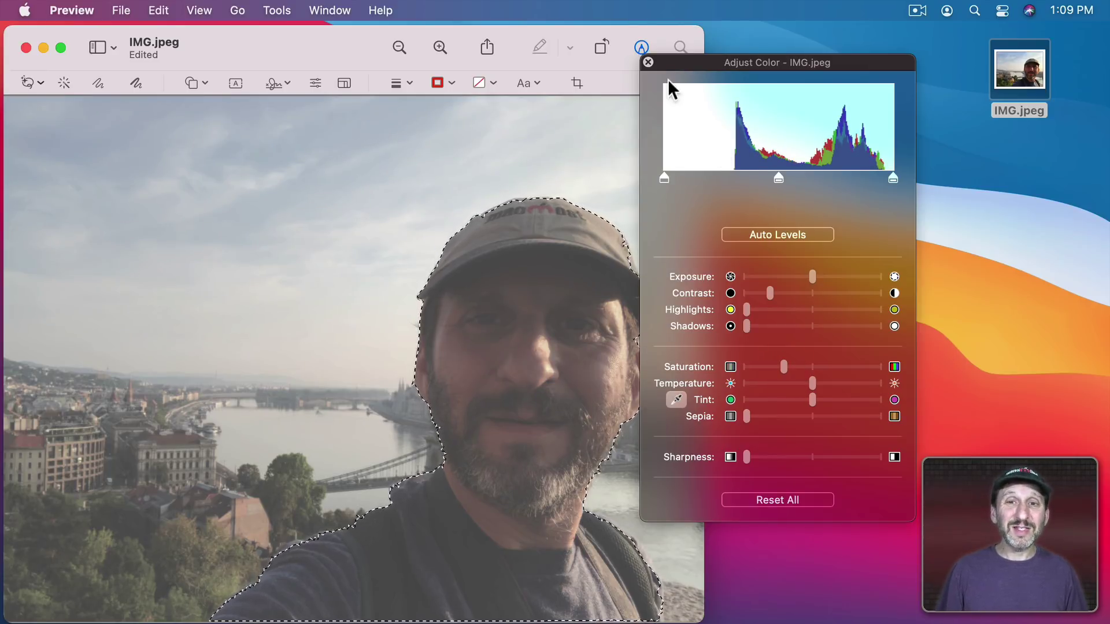
pyautogui.click(648, 61)
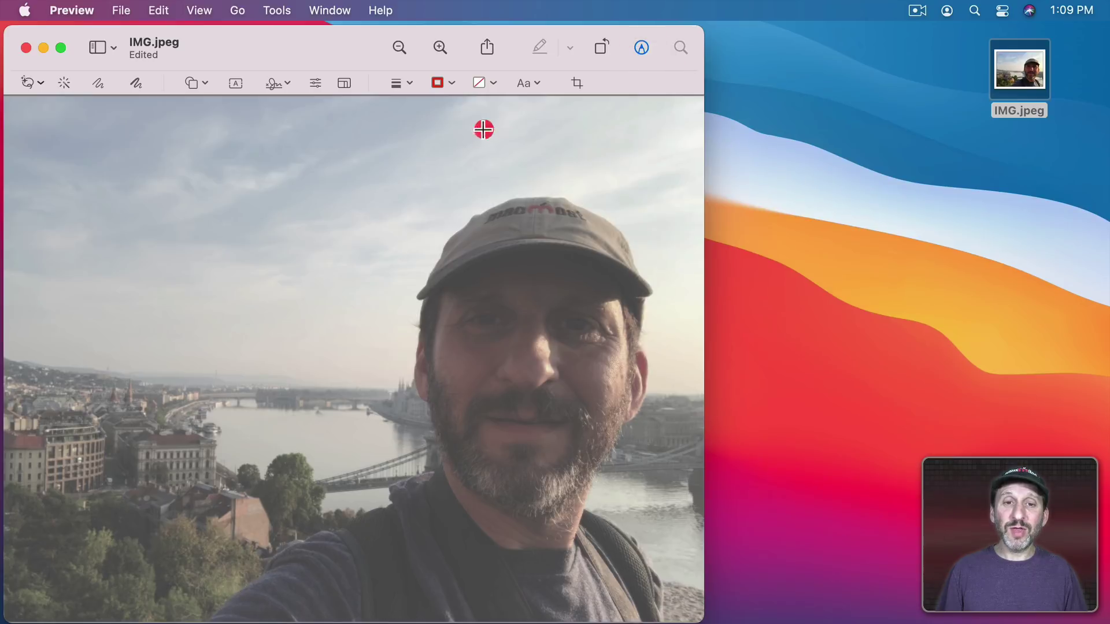
# Paste the copied man, align him over the original figure, deselect and zoom out to the whole image
pyautogui.click(484, 129)
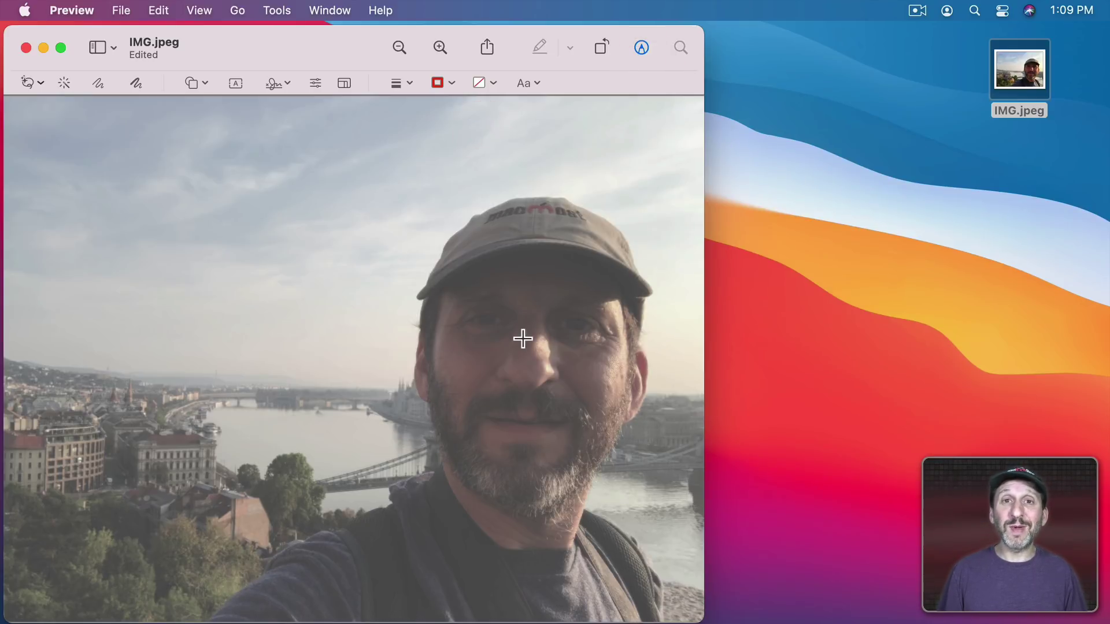
pyautogui.click(165, 10)
pyautogui.click(188, 114)
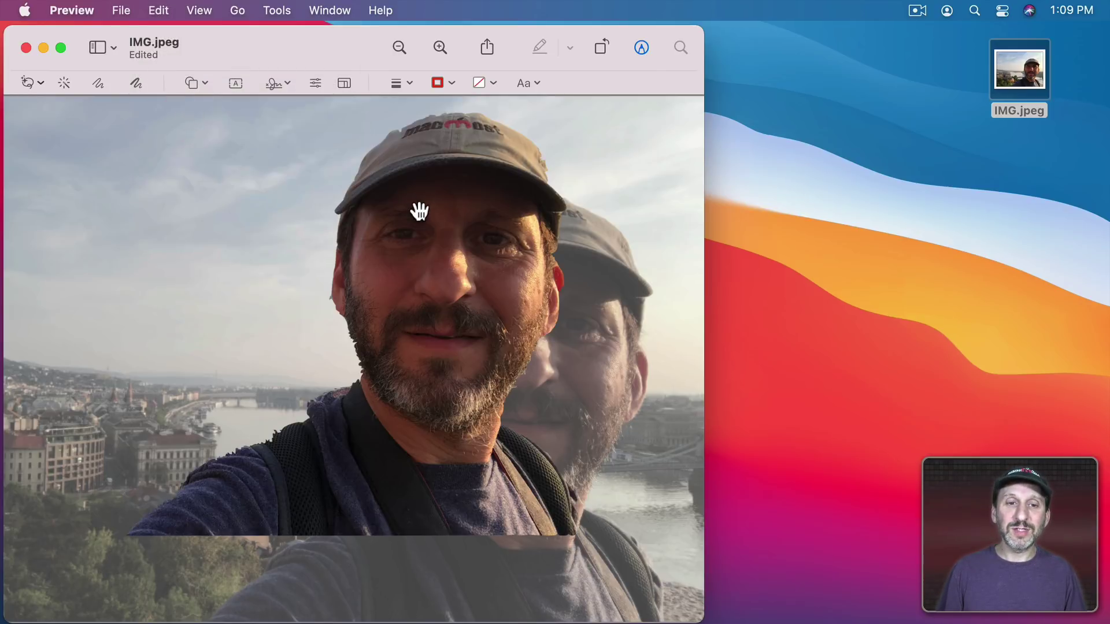
pyautogui.moveTo(424, 205); pyautogui.dragTo(507, 289)
pyautogui.click(441, 127)
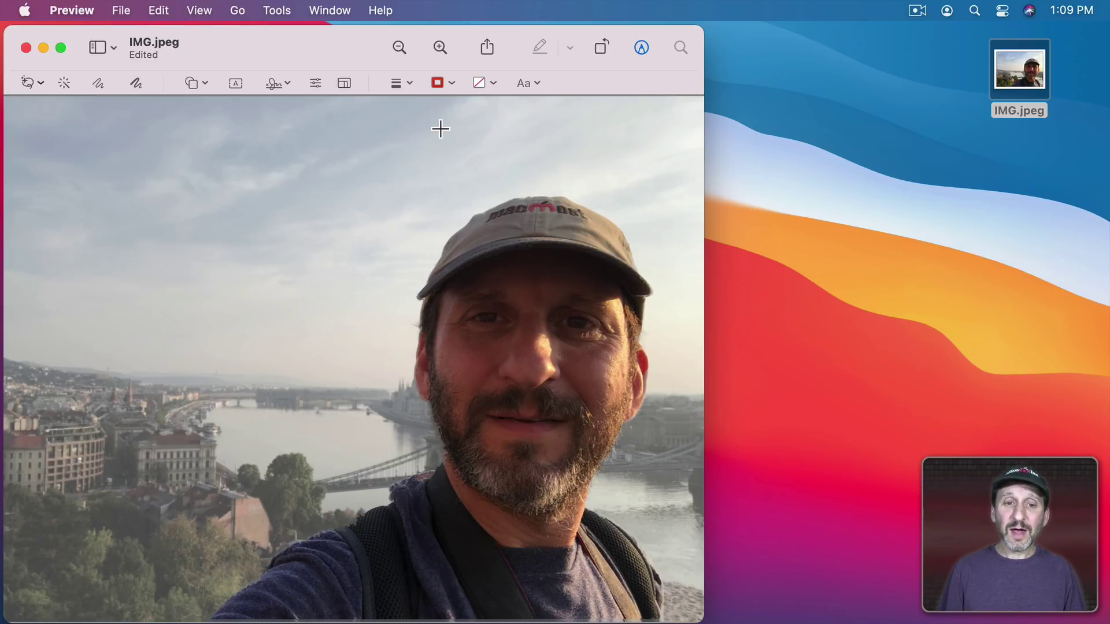
pyautogui.press('super+minus')
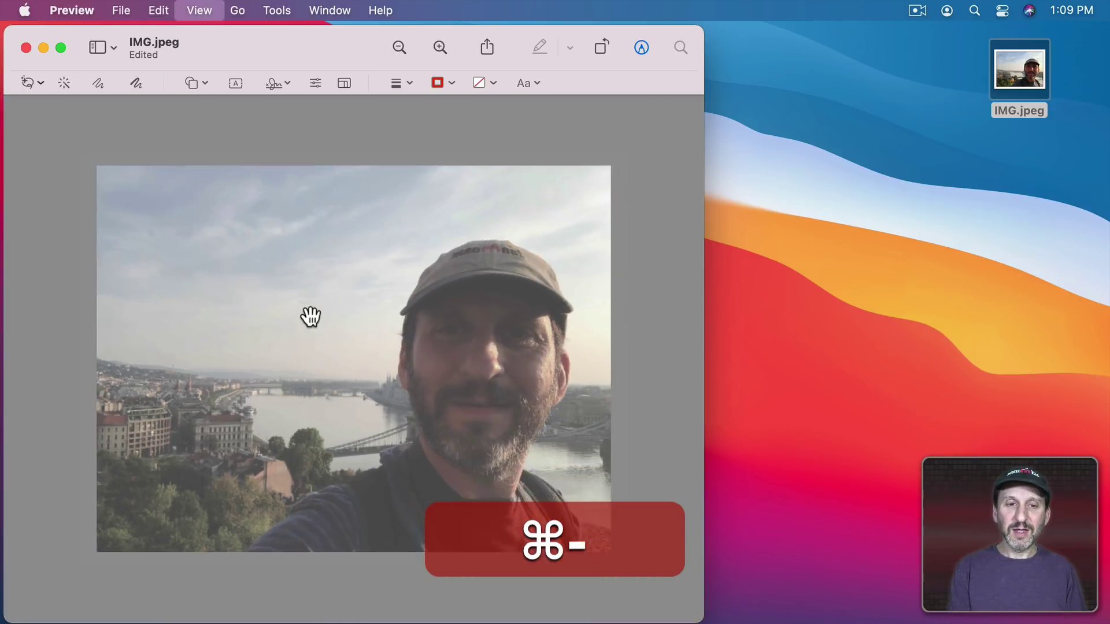
pyautogui.press('super+minus')
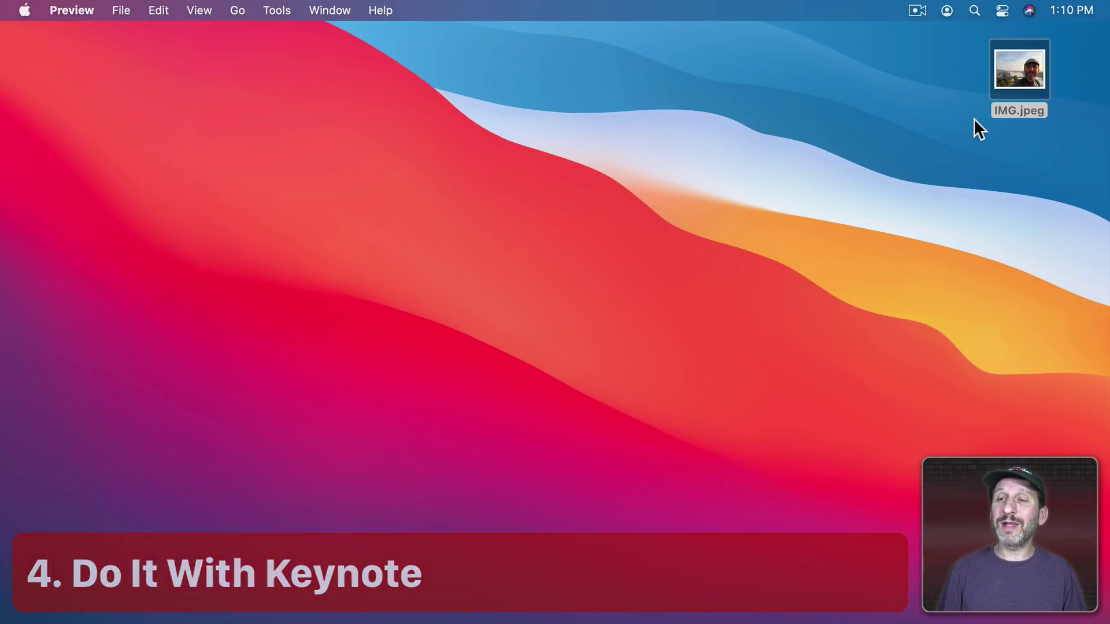
# Inspect IMG.jpeg's info on the desktop to confirm it is 3,088 × 2,320 pixels
pyautogui.click(1027, 66)
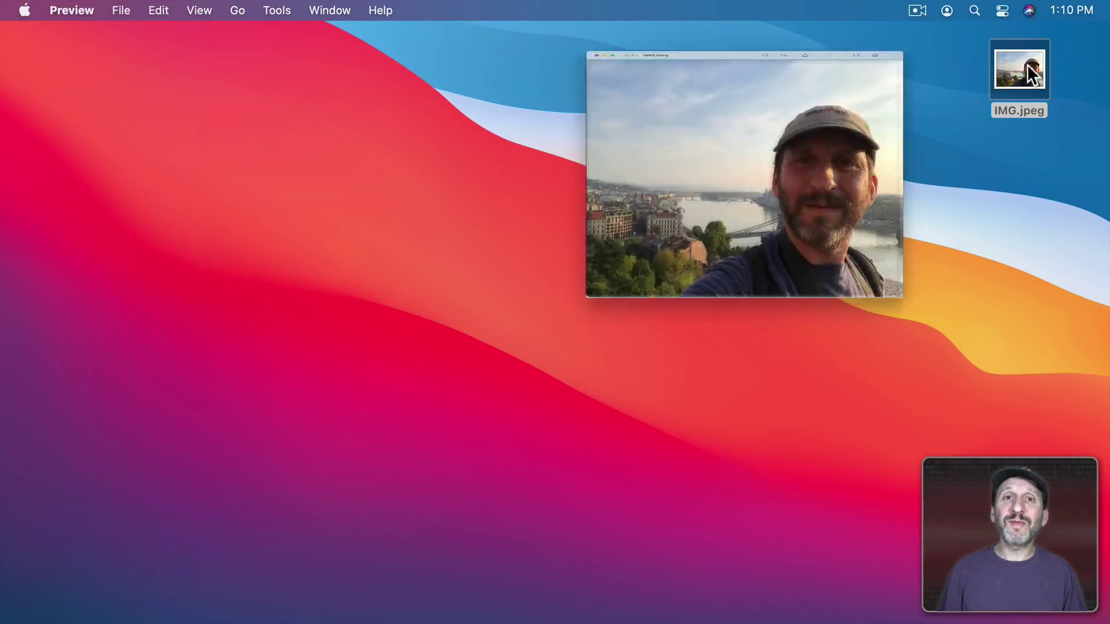
pyautogui.press('super+i')
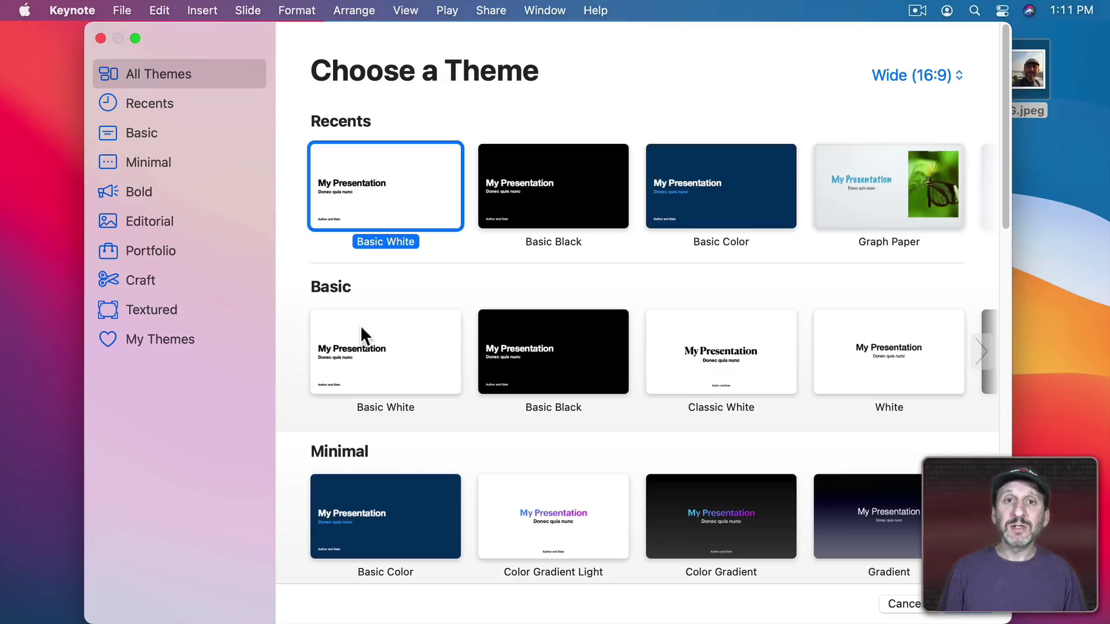
# Start a Basic White presentation and delete its three placeholder text boxes
pyautogui.doubleClick(366, 209)
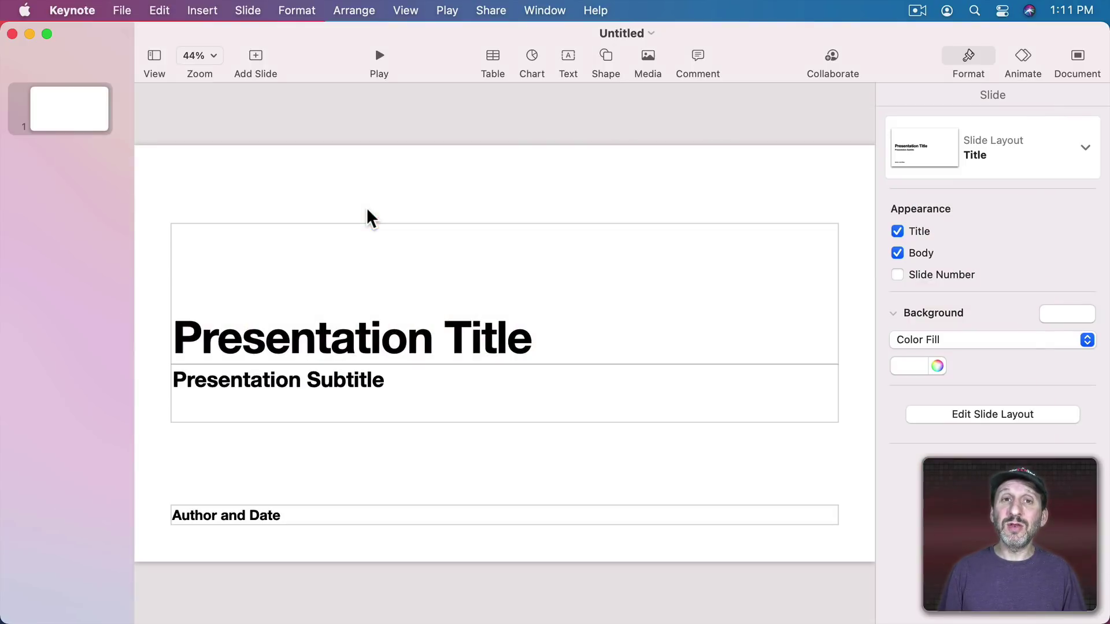
pyautogui.moveTo(331, 181); pyautogui.dragTo(501, 532)
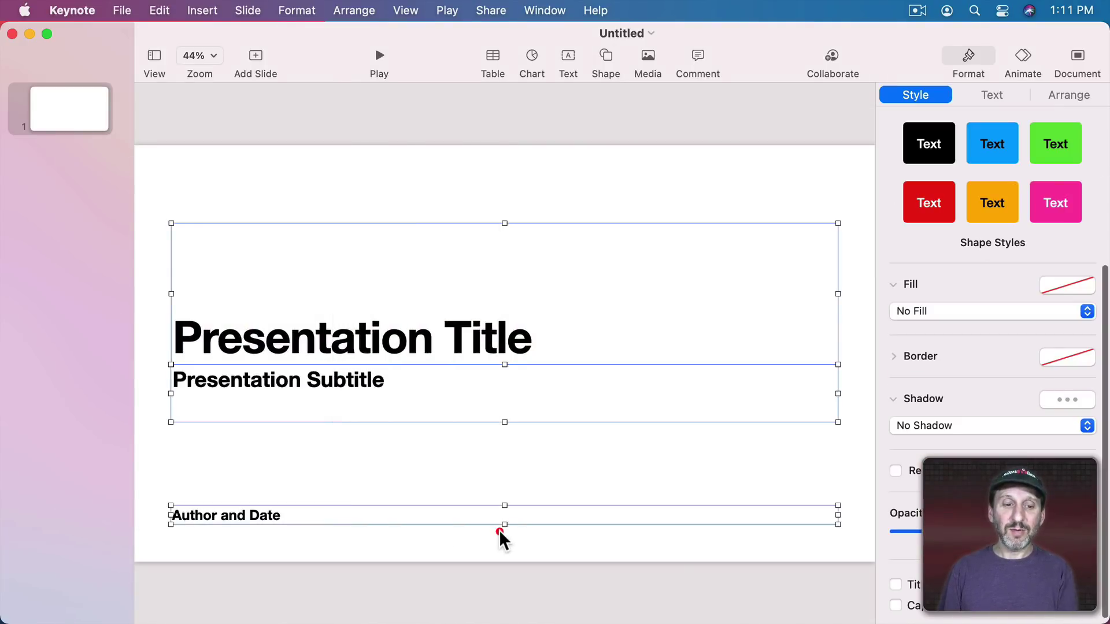
pyautogui.press('BackSpace')
# Choose a custom slide size in Document settings and enter width 3088
pyautogui.click(1076, 58)
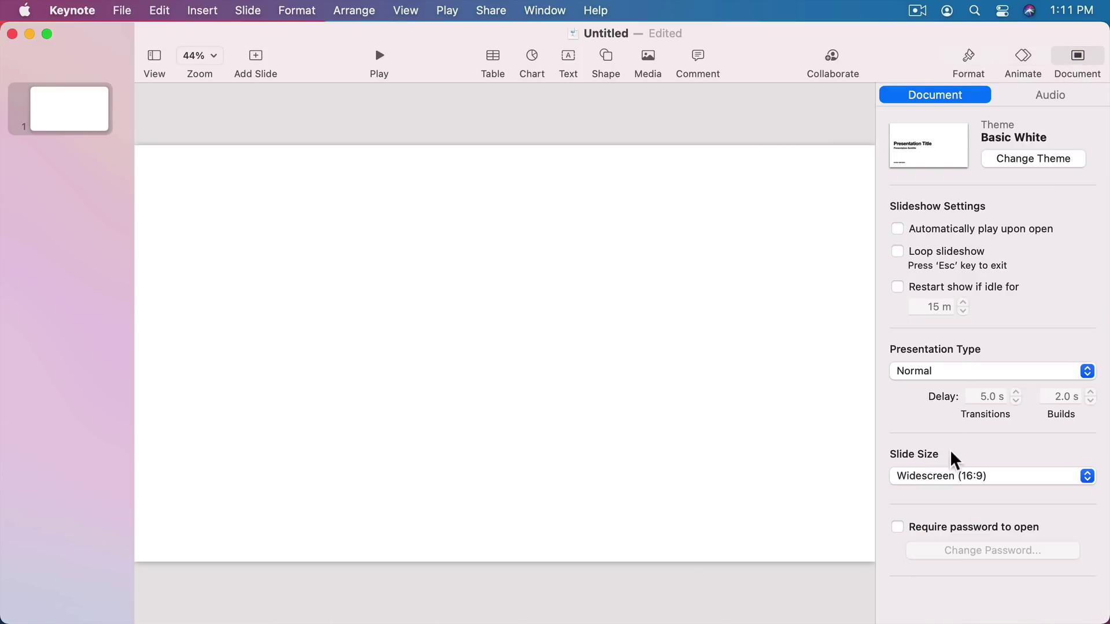
pyautogui.click(948, 480)
pyautogui.click(944, 512)
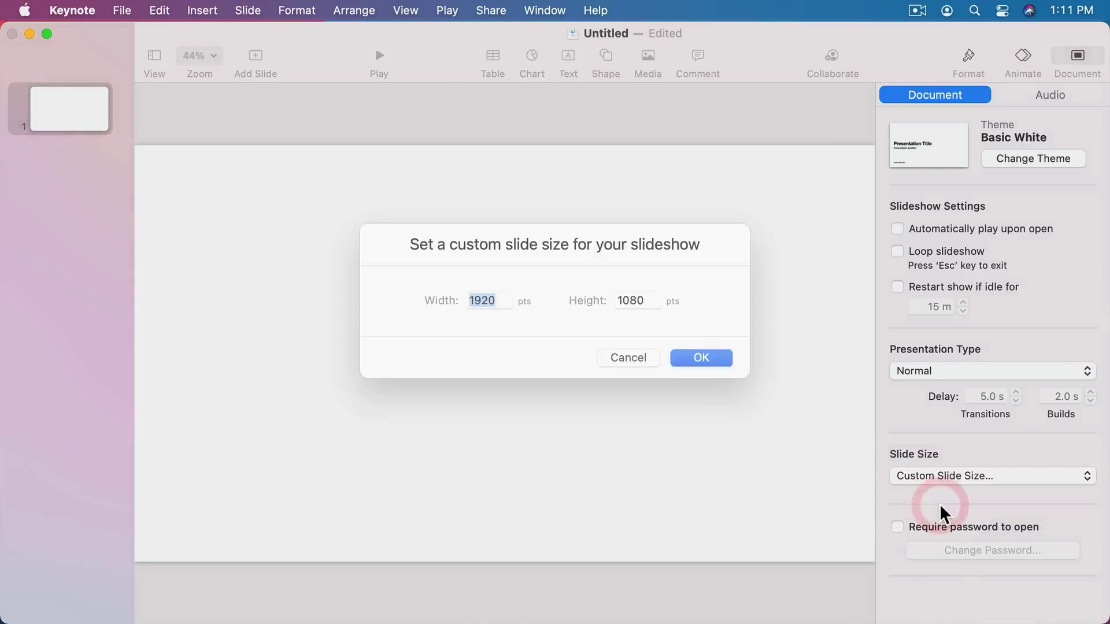
pyautogui.write('3088')
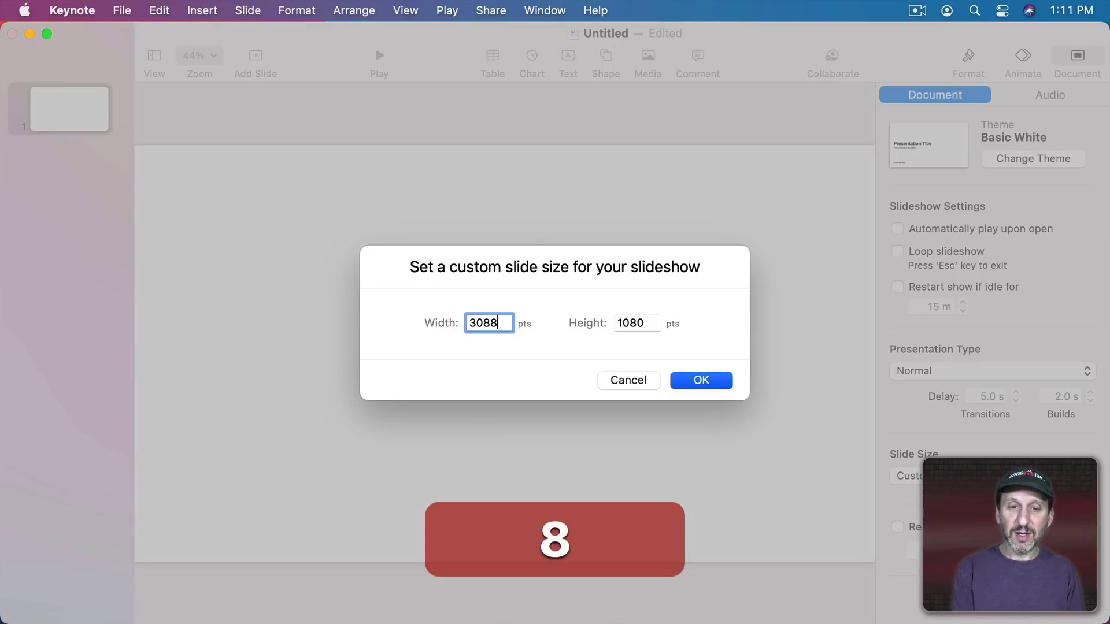
pyautogui.press('Tab')
# Finish the 3088 × 2320 custom slide size, zoom to fit, and drop IMG.jpeg onto the slide
pyautogui.write('2320')
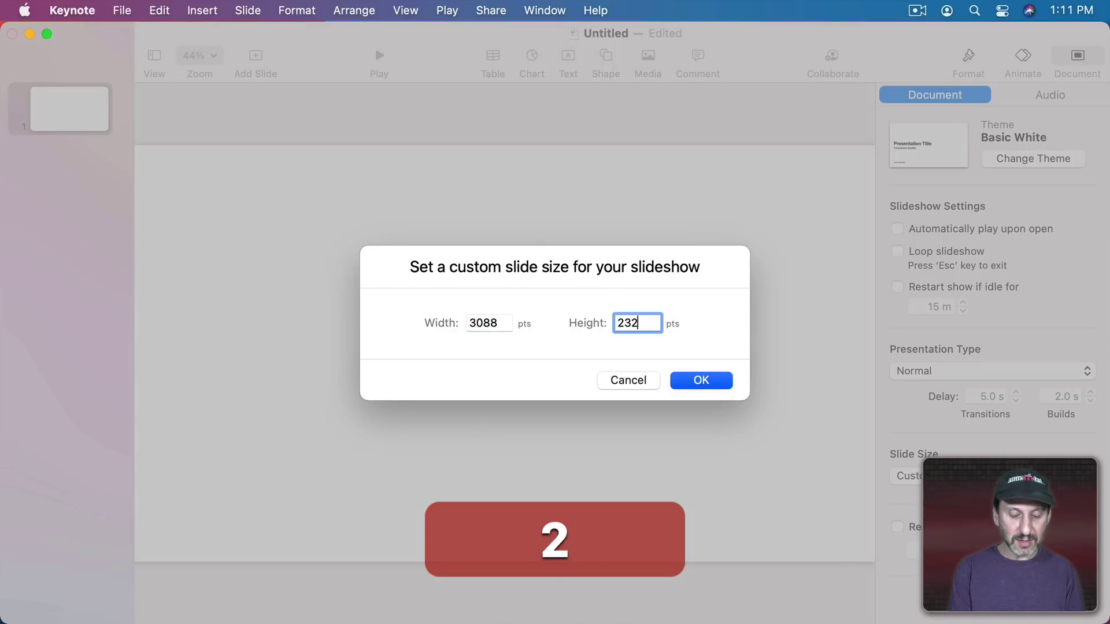
pyautogui.click(701, 381)
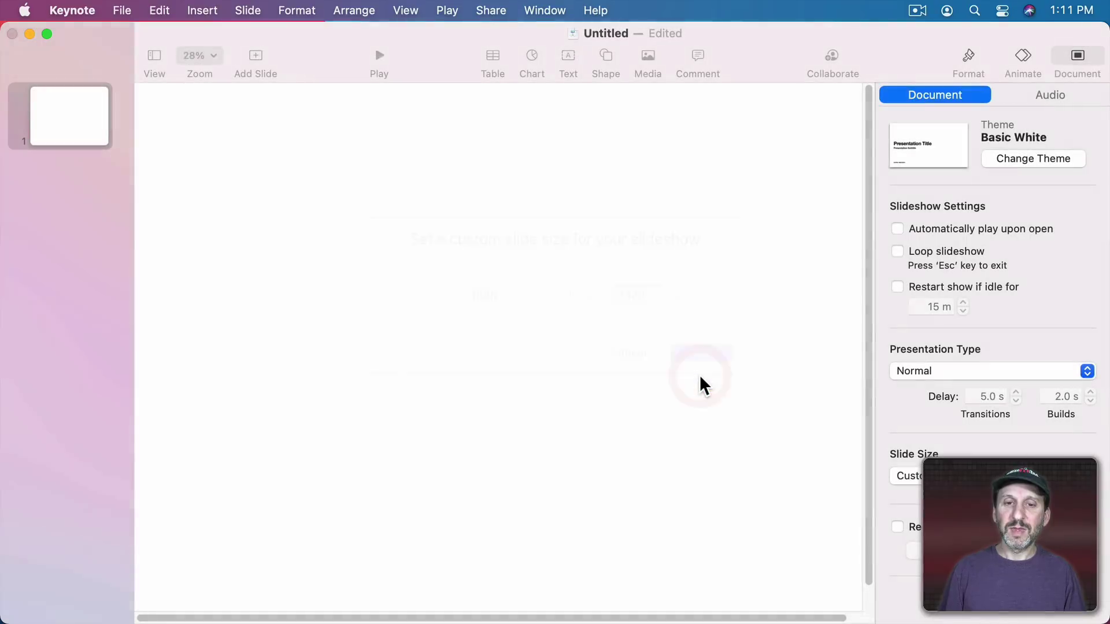
pyautogui.press('shift+super+comma')
pyautogui.press('shift+super+comma')
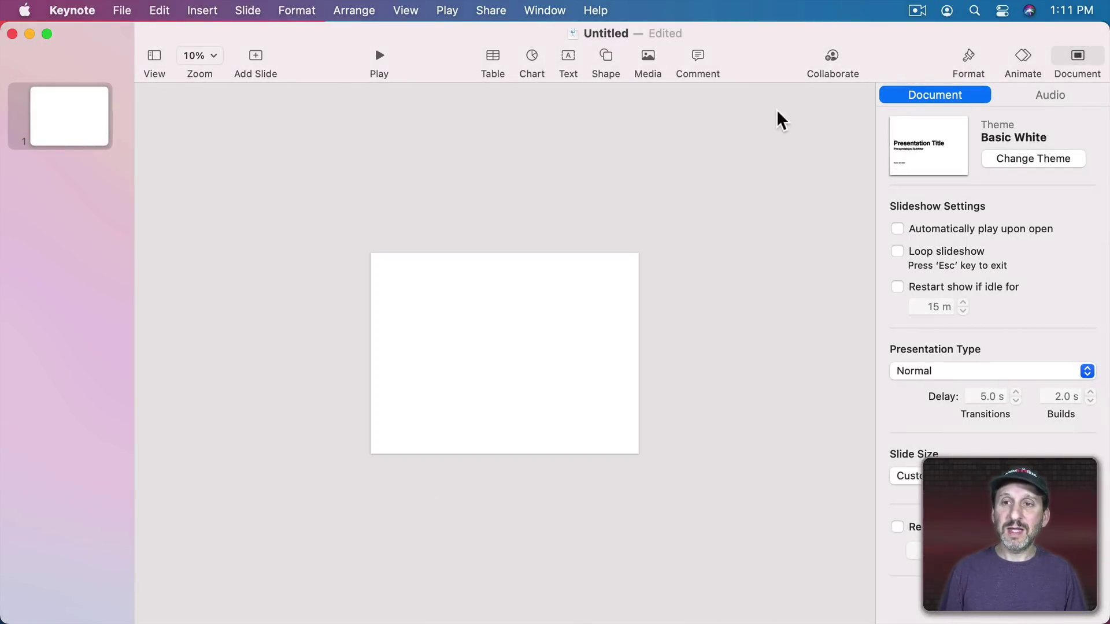
pyautogui.moveTo(1102, 26); pyautogui.dragTo(881, 23)
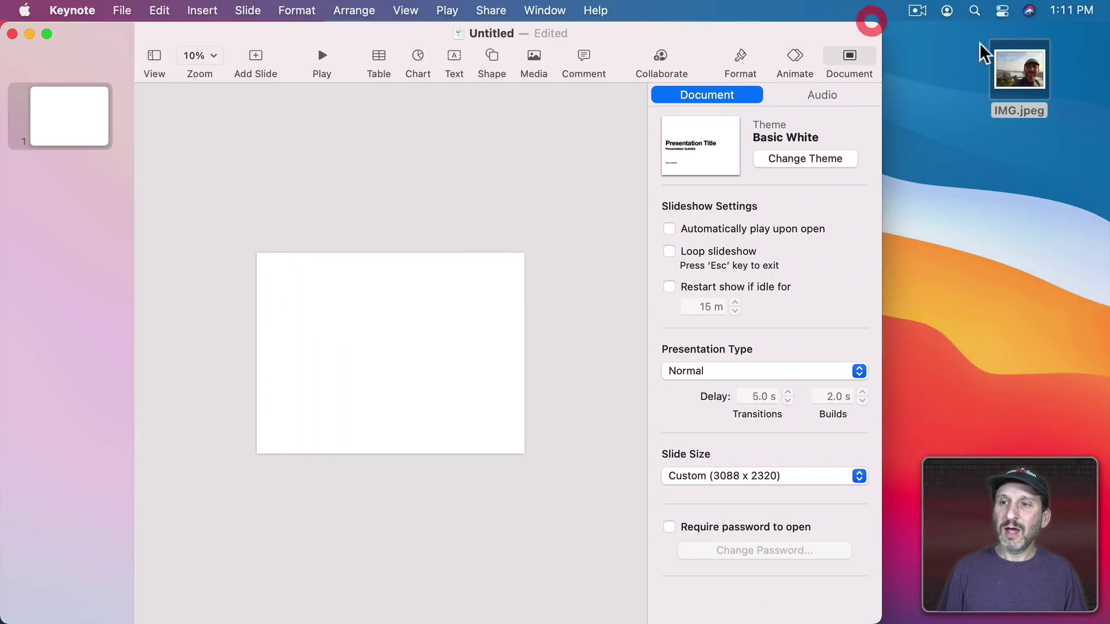
pyautogui.moveTo(1020, 69)
pyautogui.mouseDown()
pyautogui.moveTo(529, 152)
pyautogui.moveTo(336, 348)
pyautogui.moveTo(352, 341)
pyautogui.mouseUp()
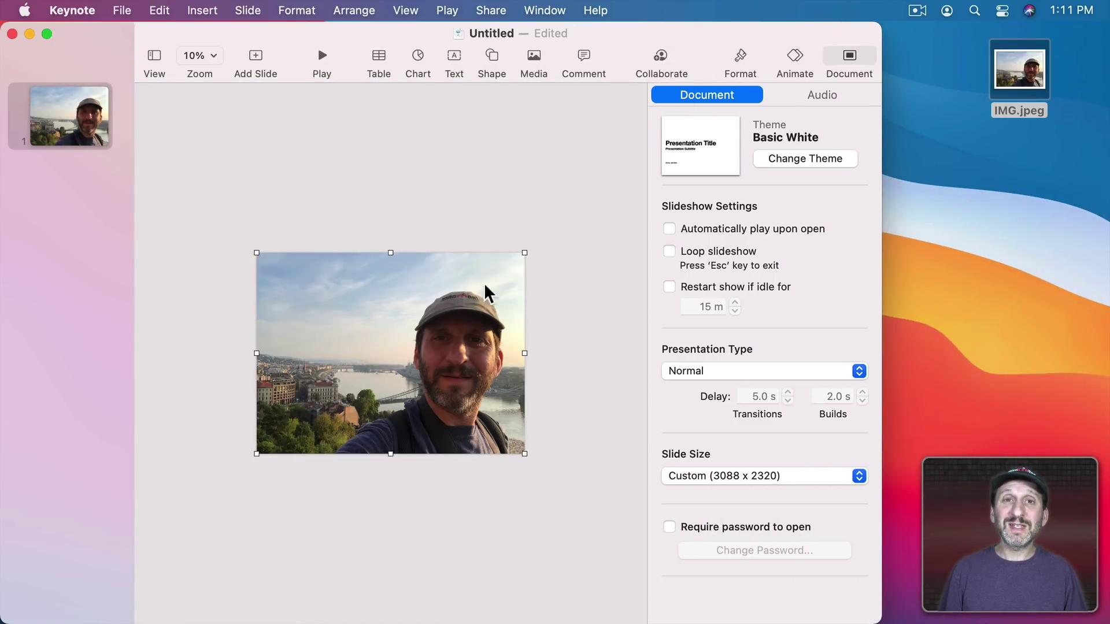
# Check the photo's 3088 × 2320 pt size at 0, 0, then view its Image tab and Adjust Image window
pyautogui.click(739, 59)
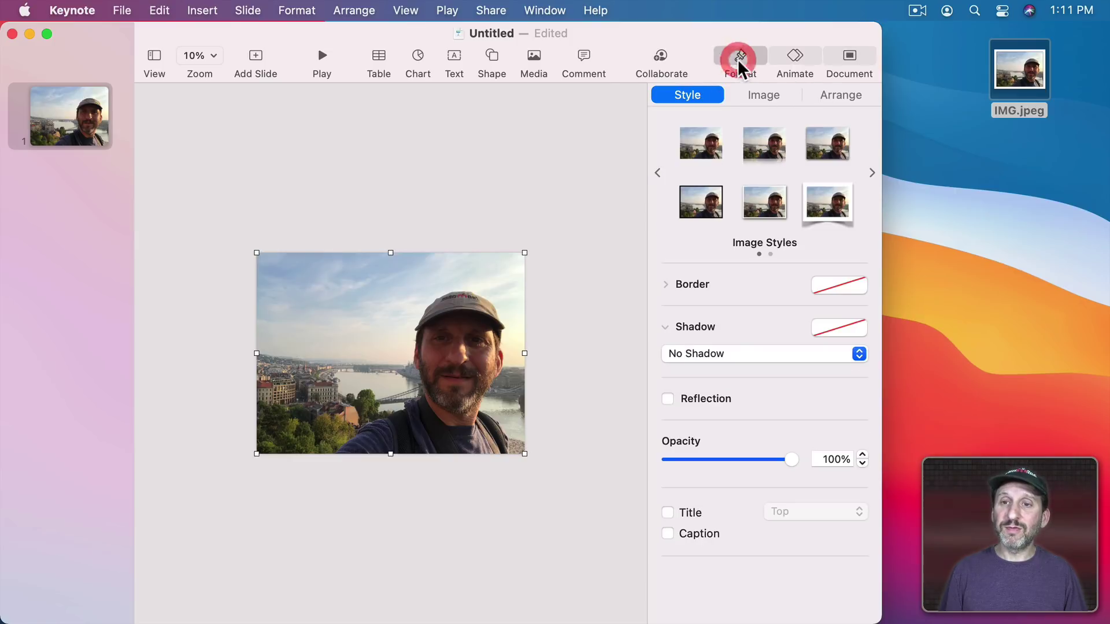
pyautogui.click(825, 94)
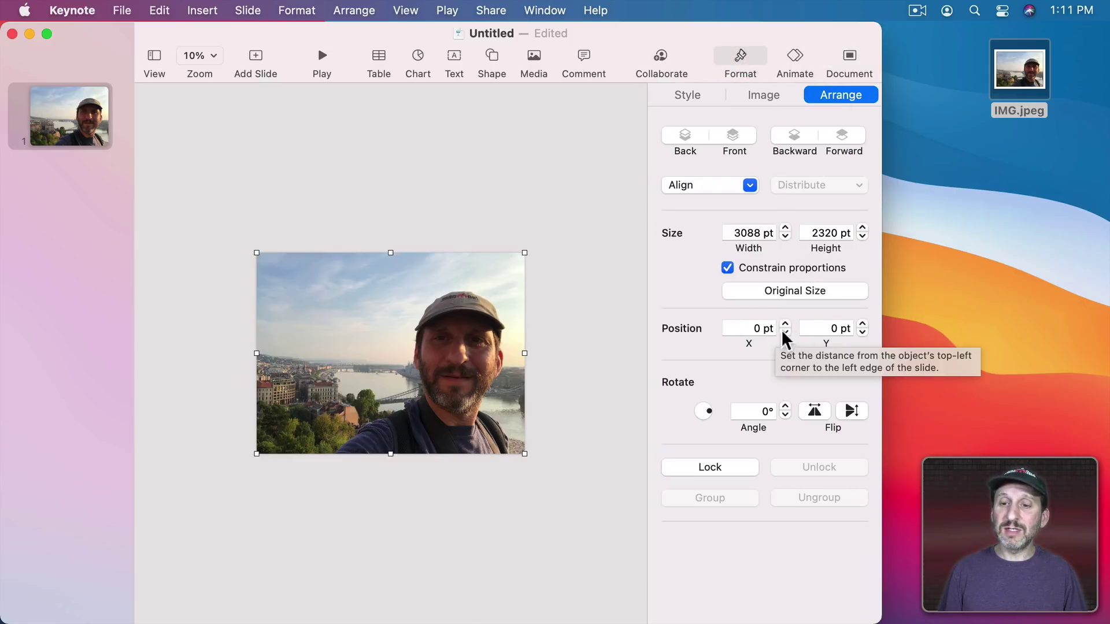
pyautogui.click(584, 324)
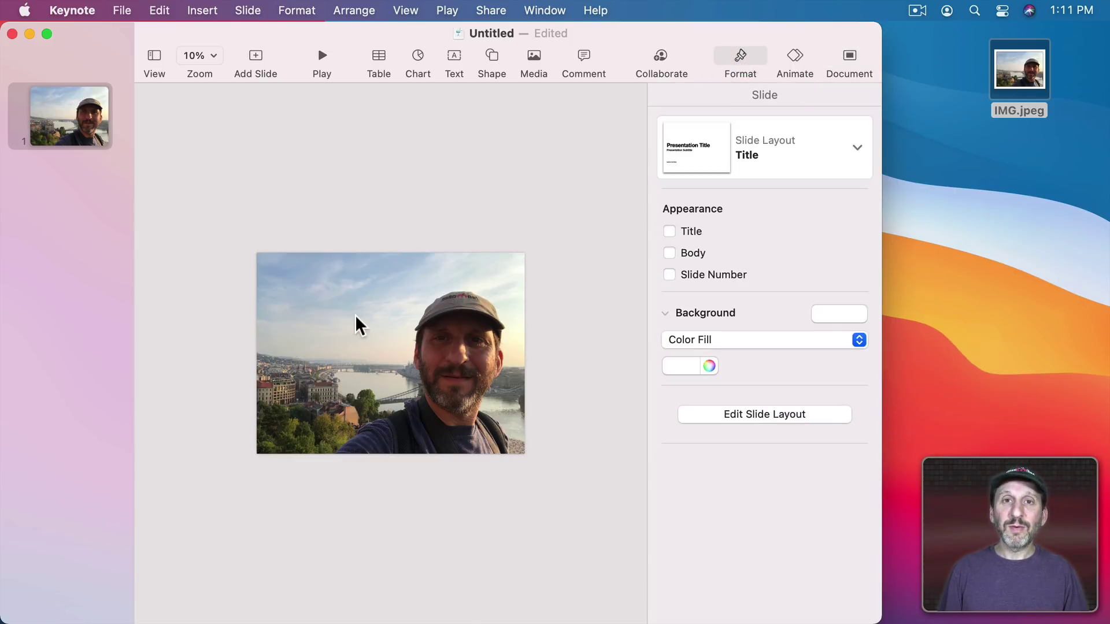
pyautogui.click(411, 348)
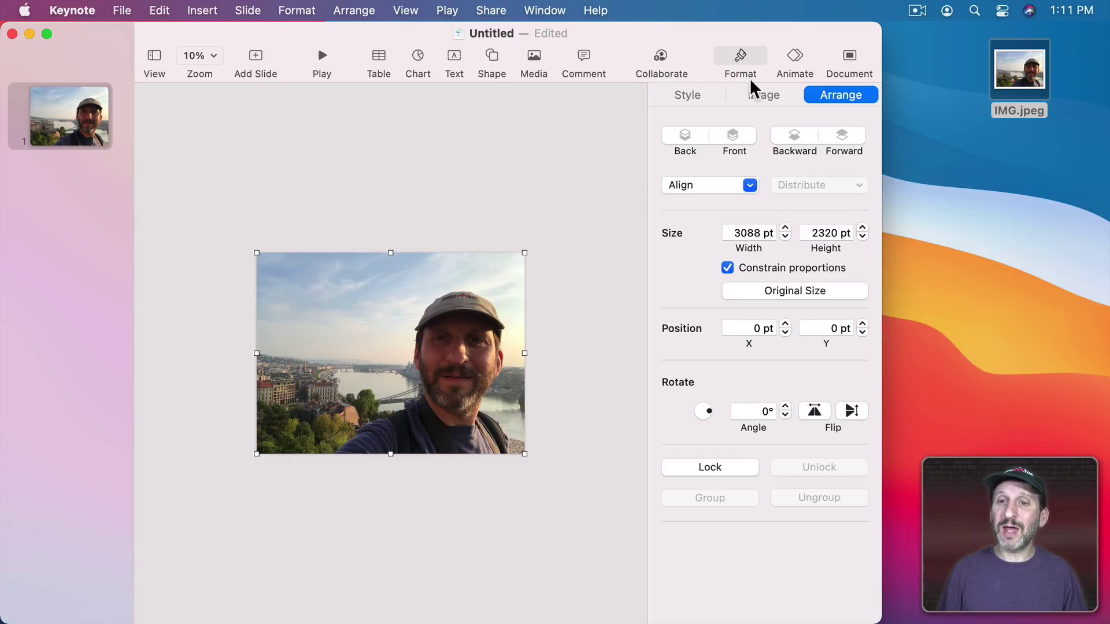
pyautogui.click(766, 94)
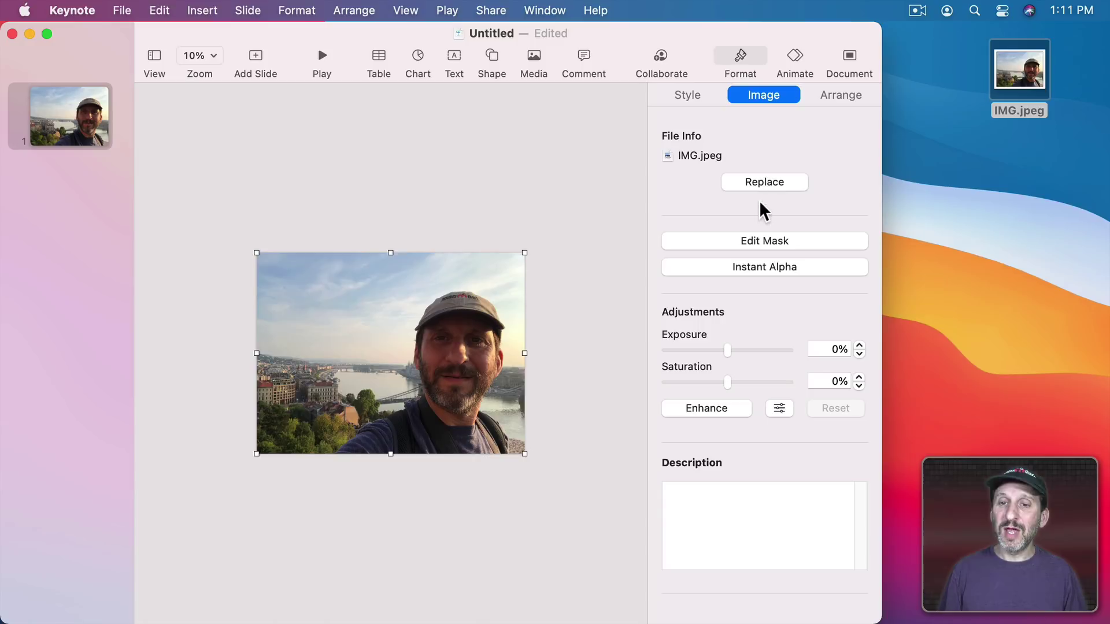
pyautogui.click(778, 406)
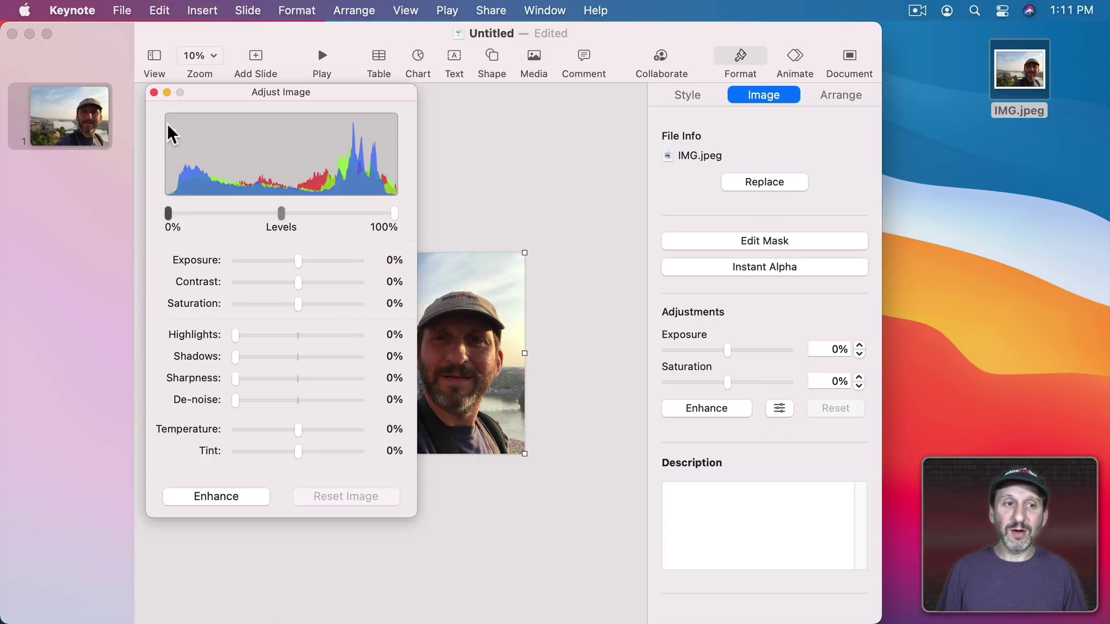
pyautogui.click(153, 92)
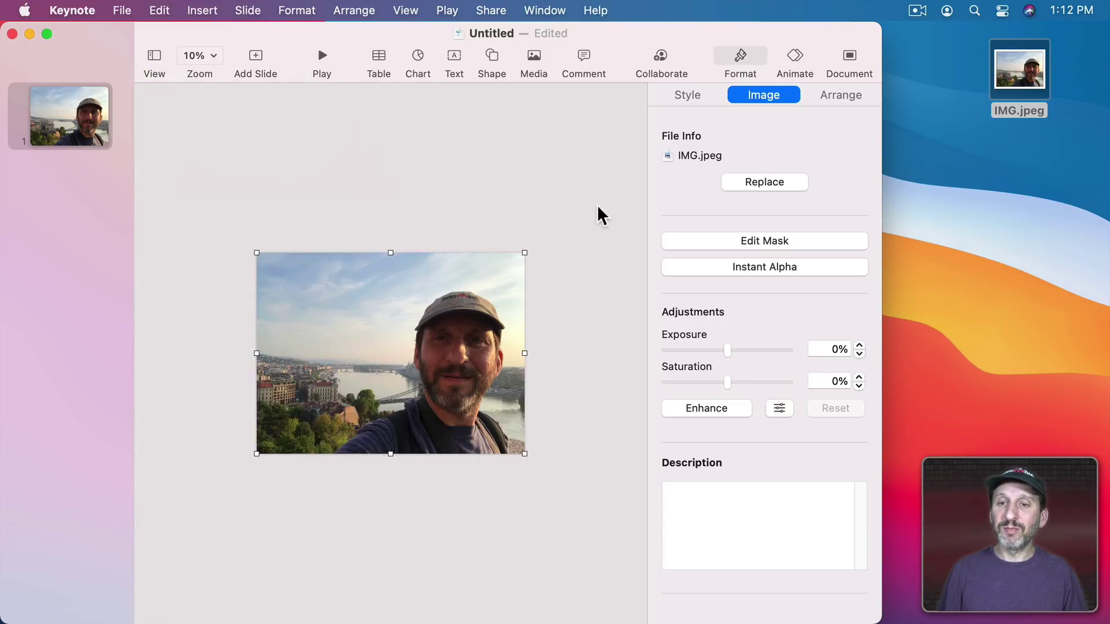
# Fade the photo to about 20% opacity in the Style tab
pyautogui.click(688, 95)
pyautogui.moveTo(788, 458); pyautogui.dragTo(689, 461)
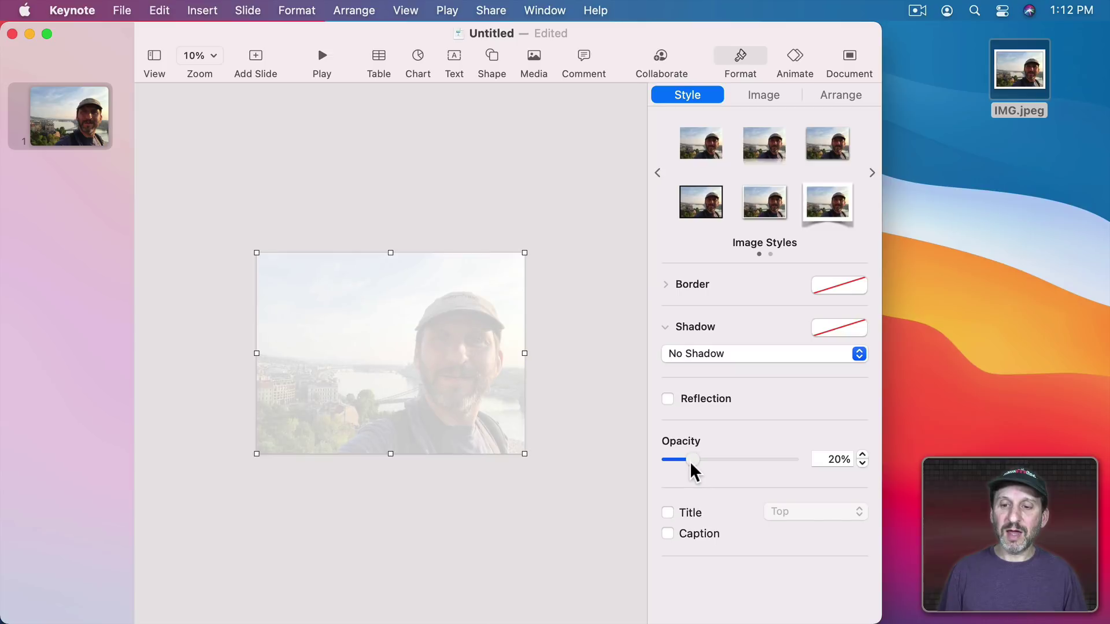
pyautogui.click(594, 353)
pyautogui.click(465, 330)
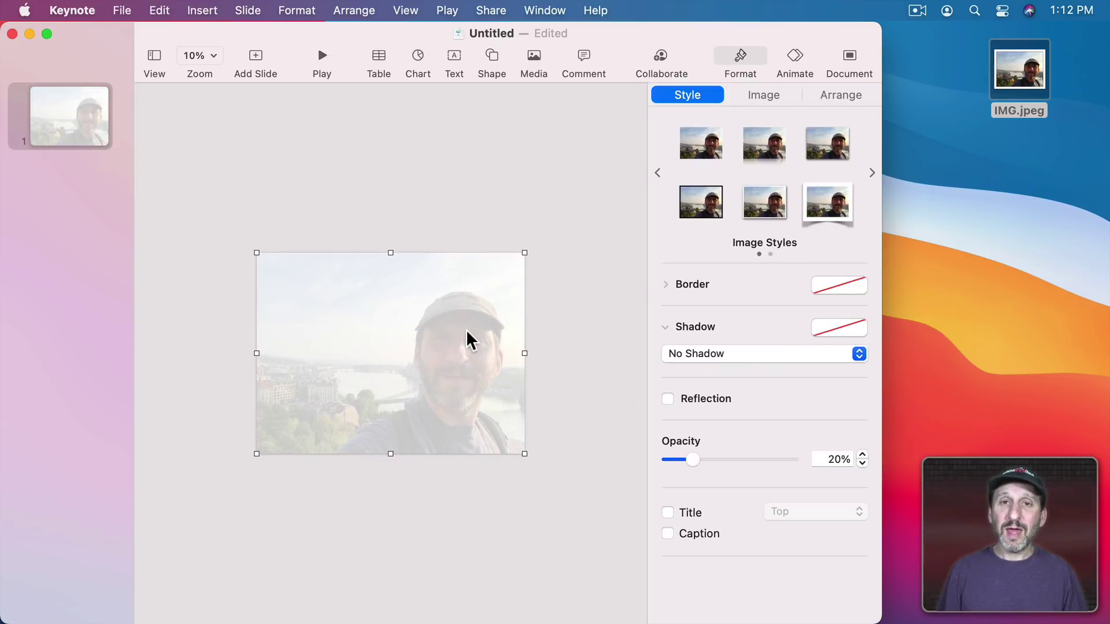
# Paste a duplicate of the faded photo on top and nudge it slightly right
pyautogui.press('super+c')
pyautogui.click(436, 218)
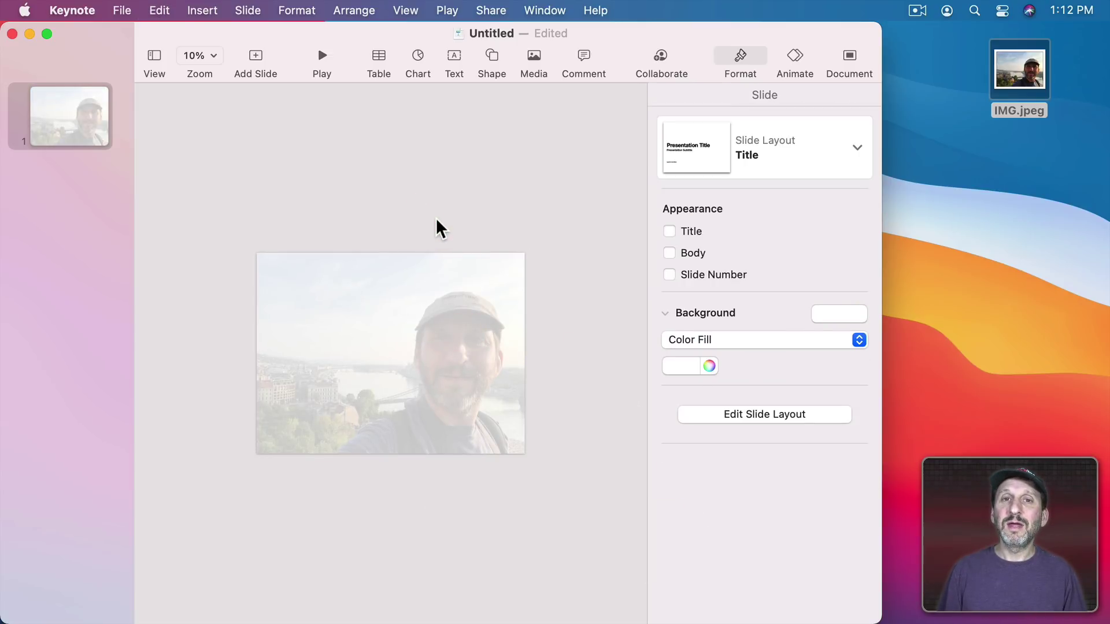
pyautogui.press('super+v')
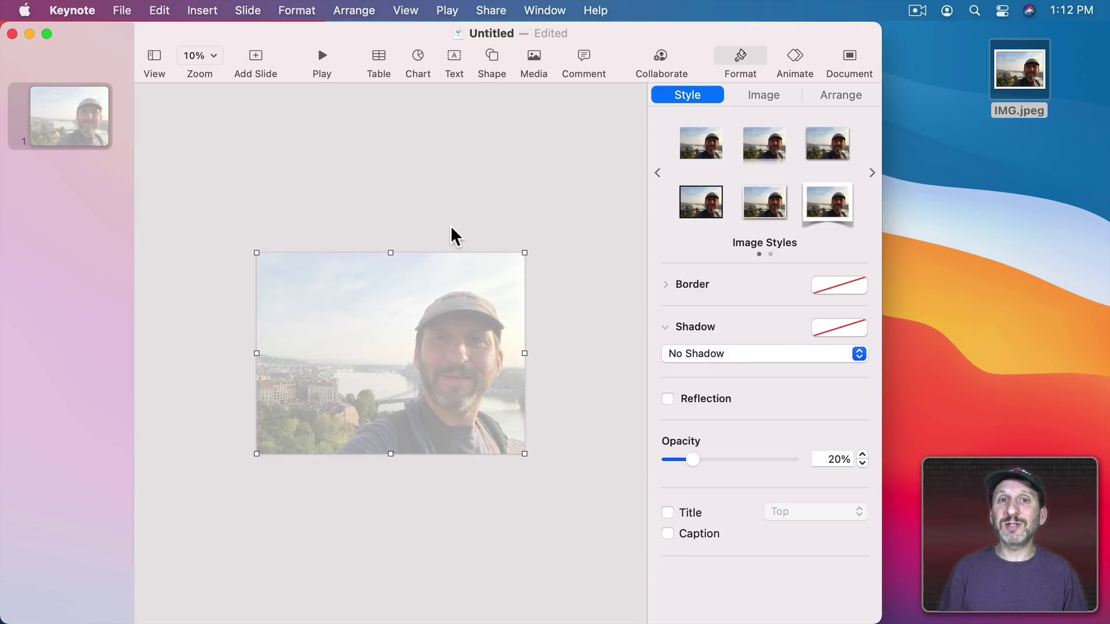
pyautogui.press('shift')
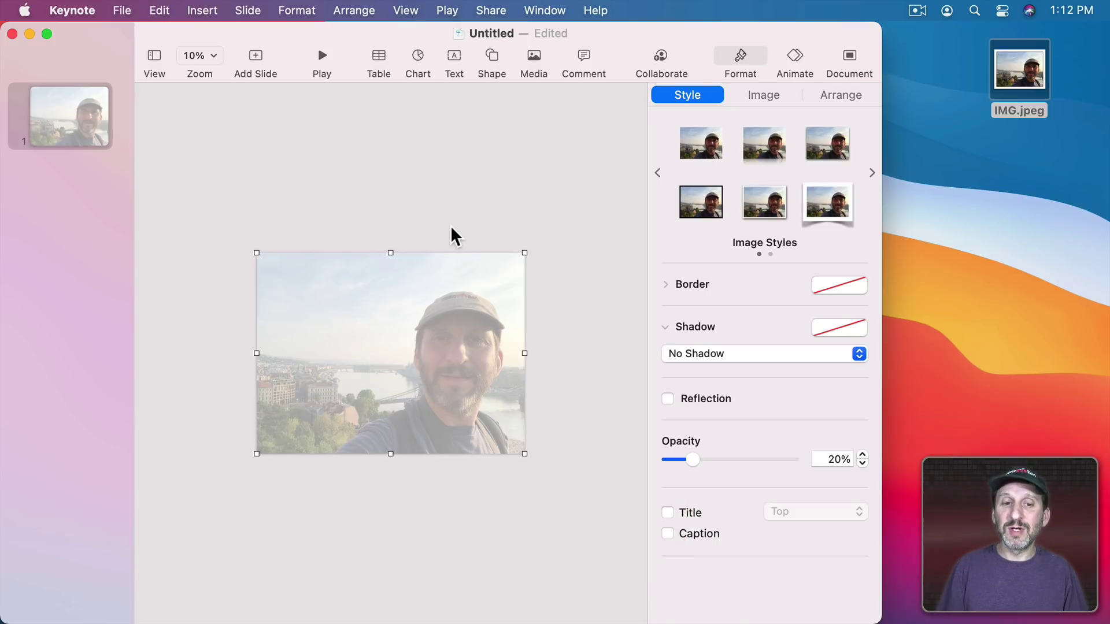
pyautogui.press('shift')
pyautogui.hotkey('shift', 'Right')
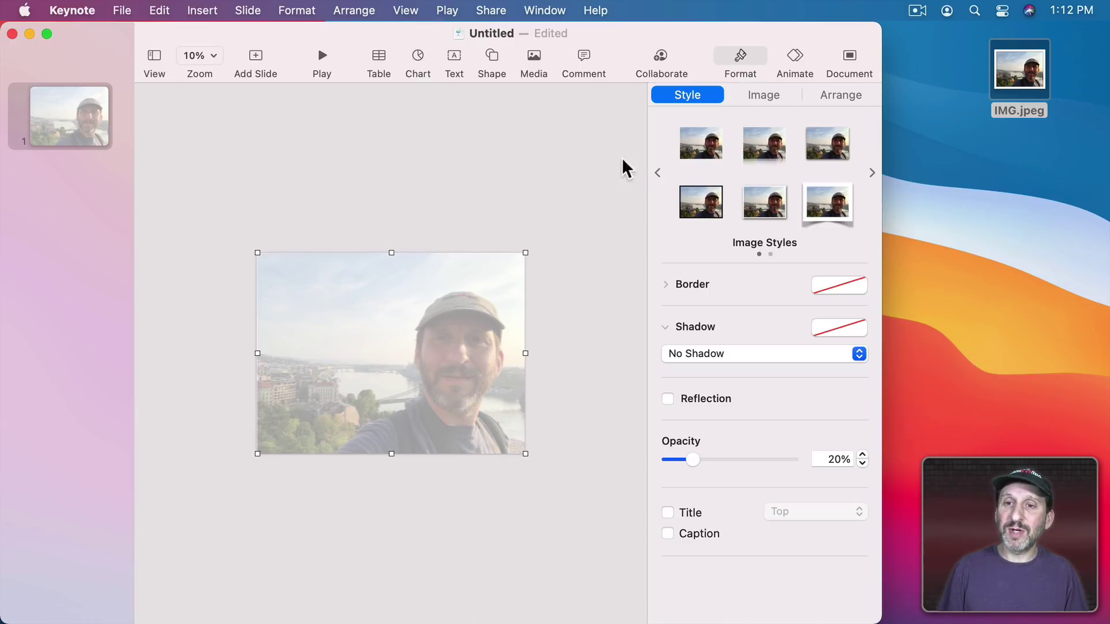
# Paste more faded copies offset 10 points left, up and down, then deselect to view the blur
pyautogui.click(845, 97)
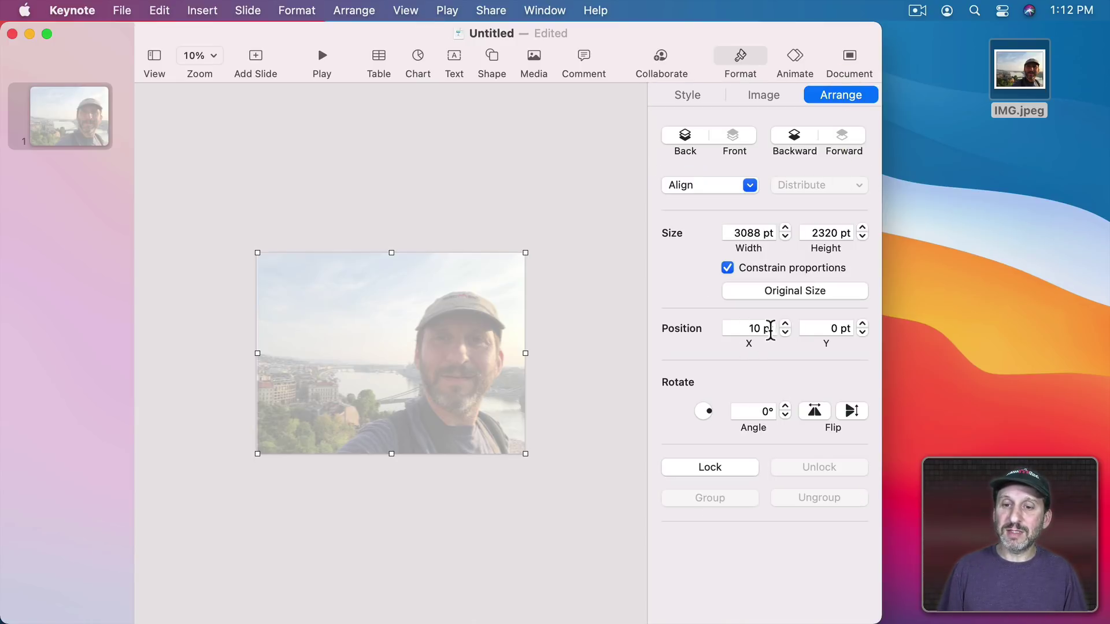
pyautogui.press('super+v')
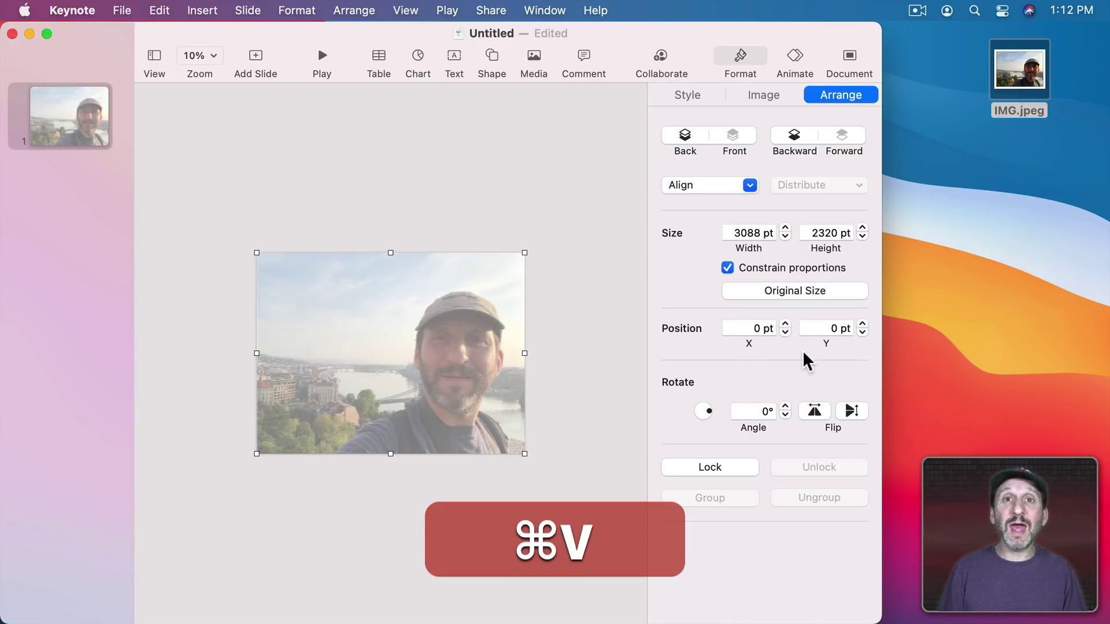
pyautogui.press('shift+super+v')
pyautogui.hotkey('shift', 'Left')
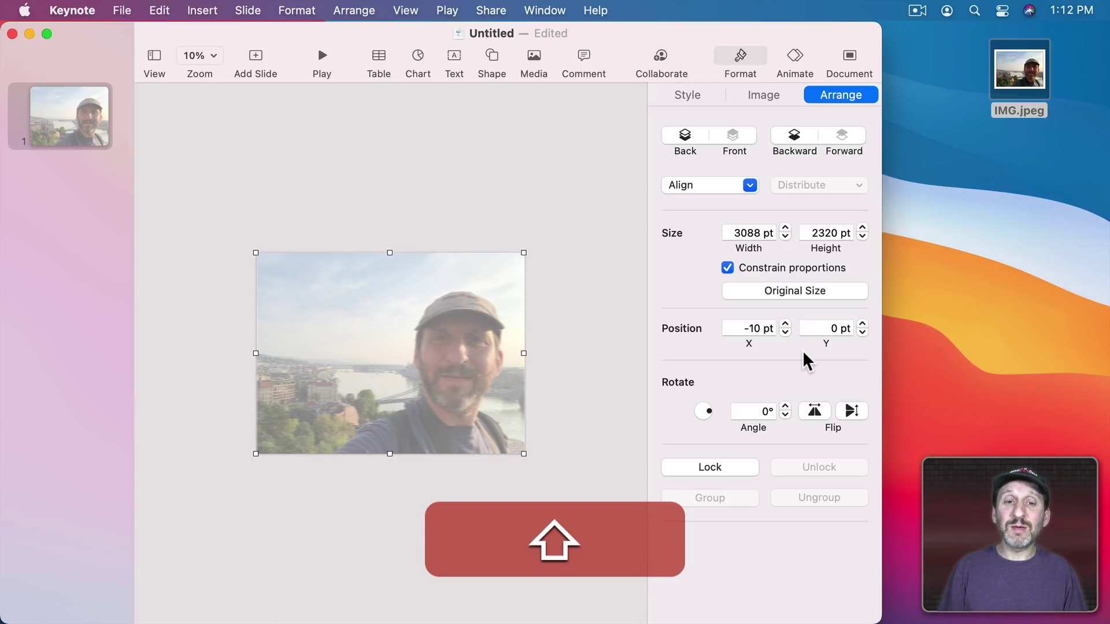
pyautogui.press('super+v')
pyautogui.press('shift+super+Up')
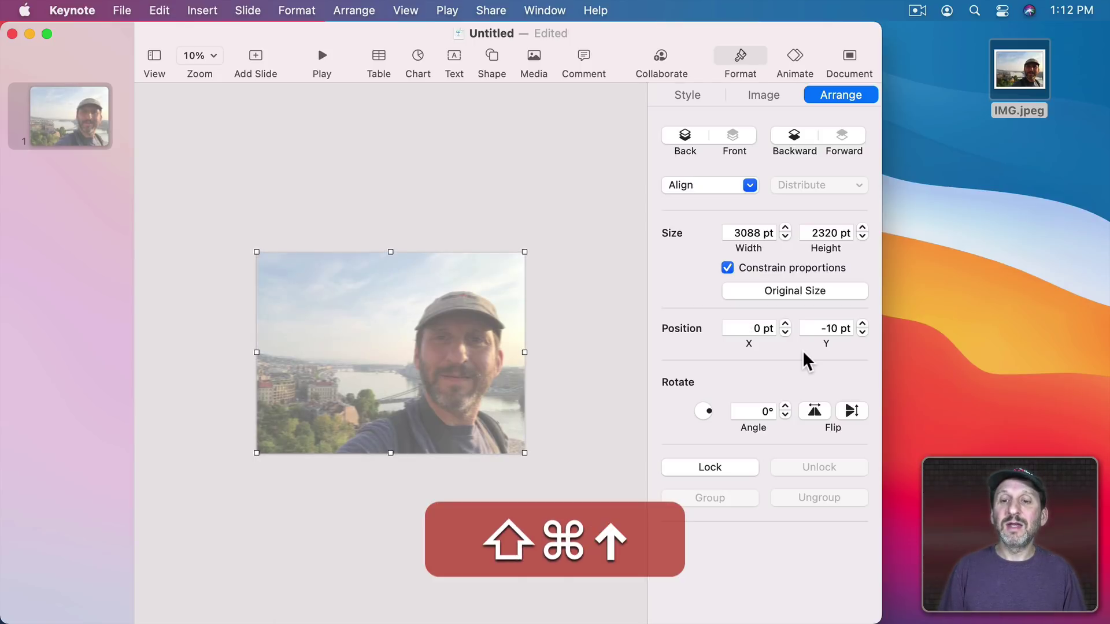
pyautogui.press('super+v')
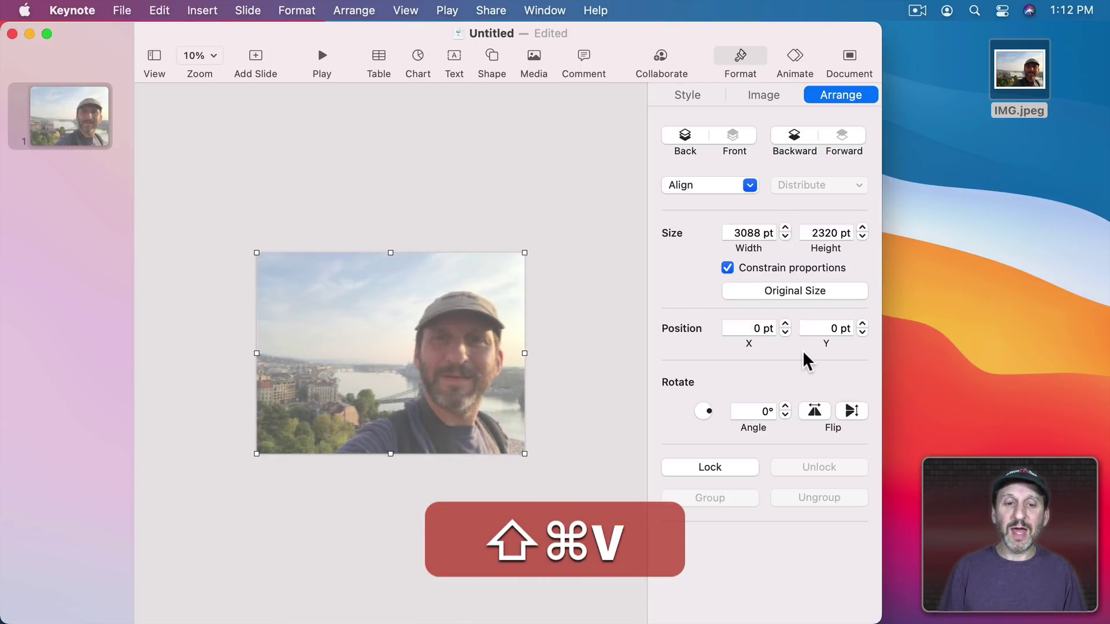
pyautogui.press('shift+super+Down')
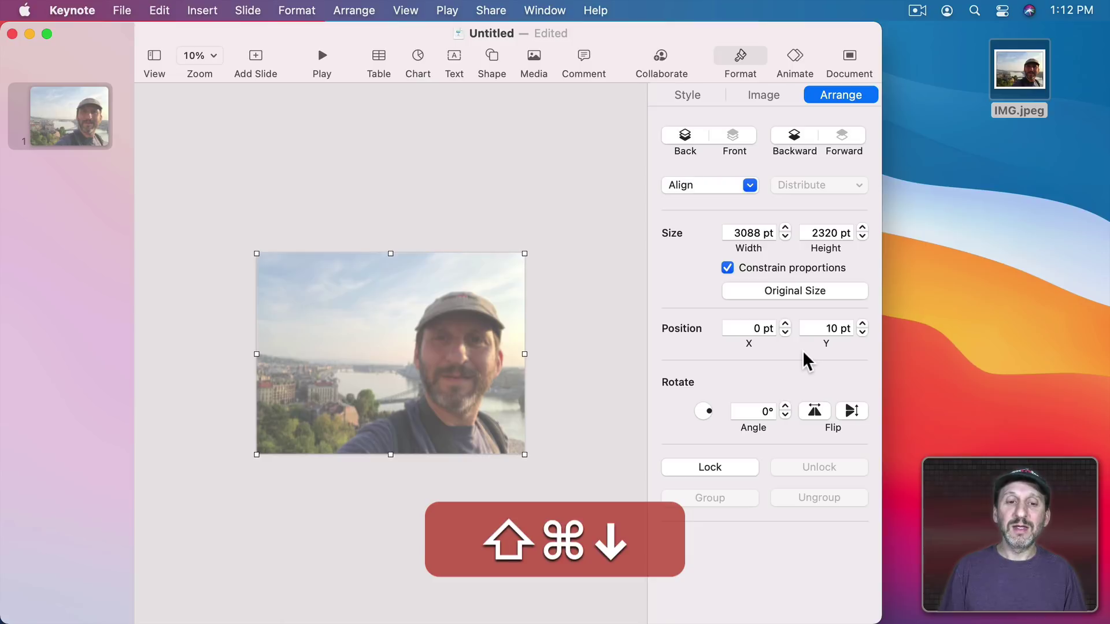
pyautogui.click(599, 327)
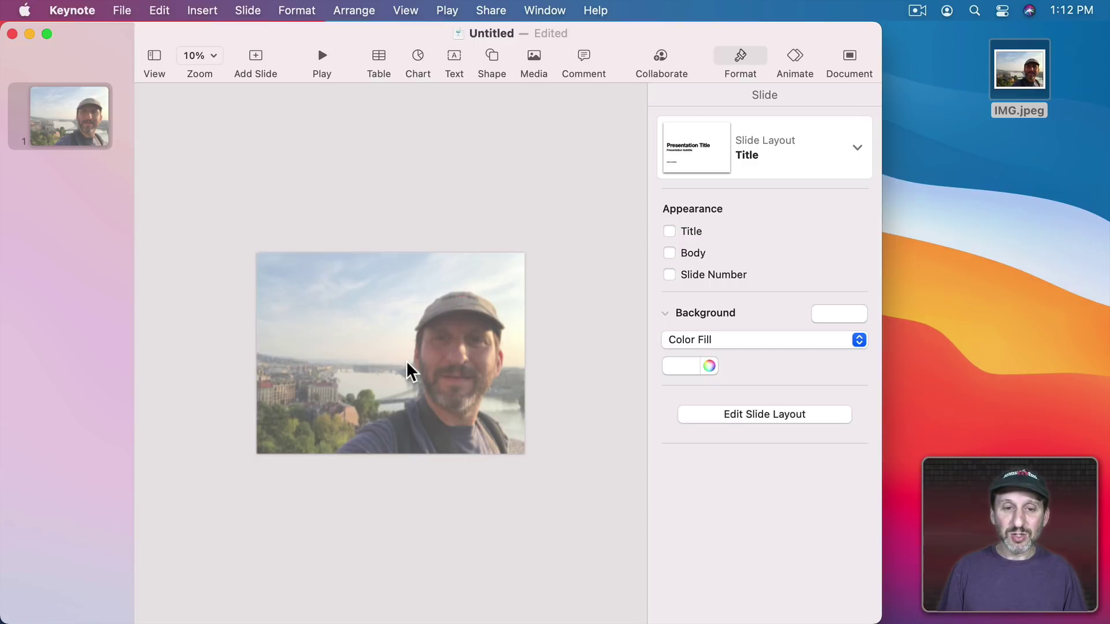
pyautogui.scroll(5, 407, 360)
pyautogui.scroll(-5, 407, 360)
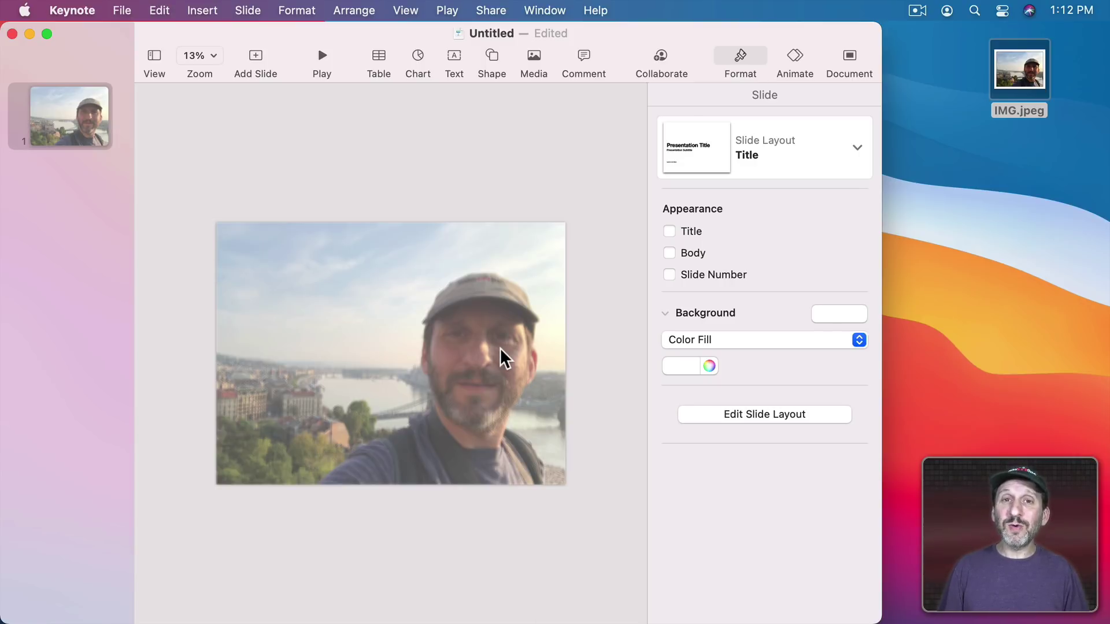
# With the Draw with Pen tool, trace up the cap's left edge, across its top and down its right side
pyautogui.click(502, 55)
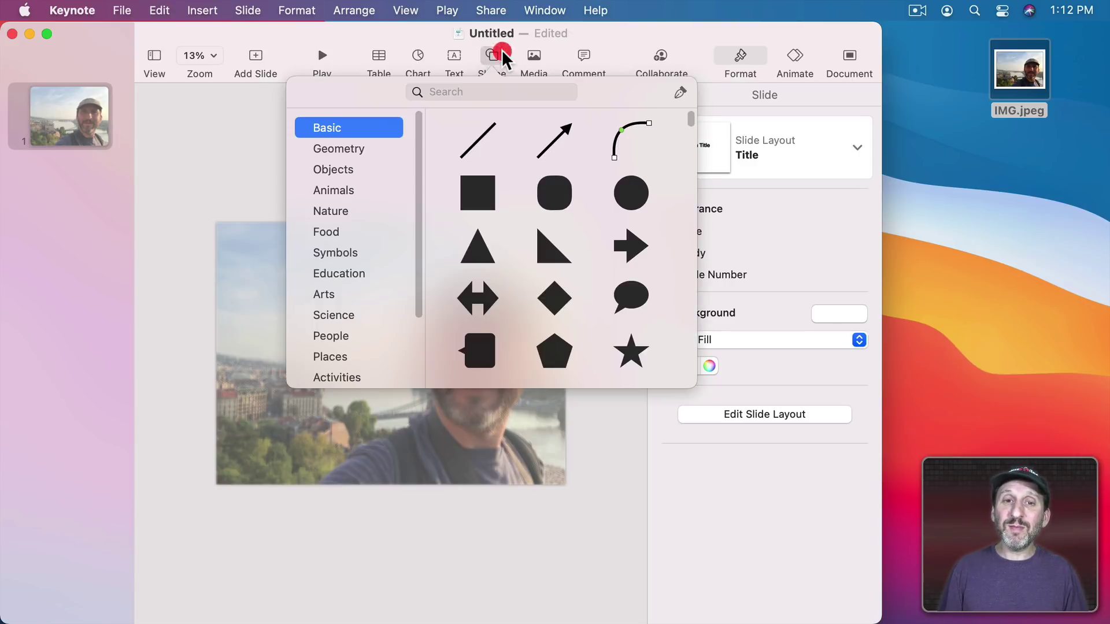
pyautogui.click(680, 92)
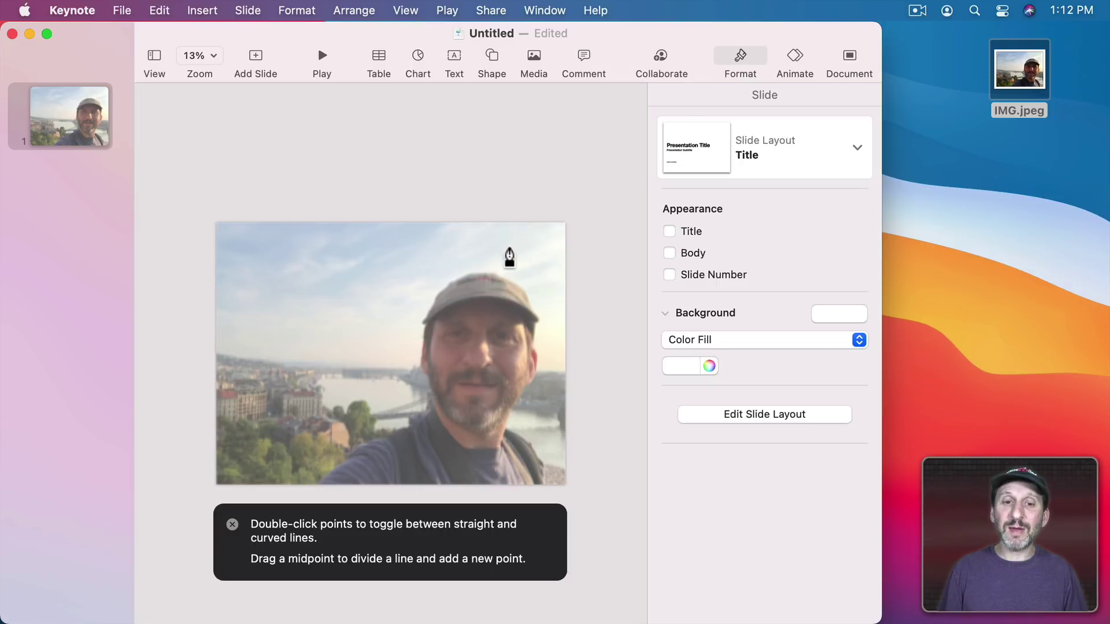
pyautogui.scroll(2, 452, 394)
pyautogui.scroll(5, 452, 395)
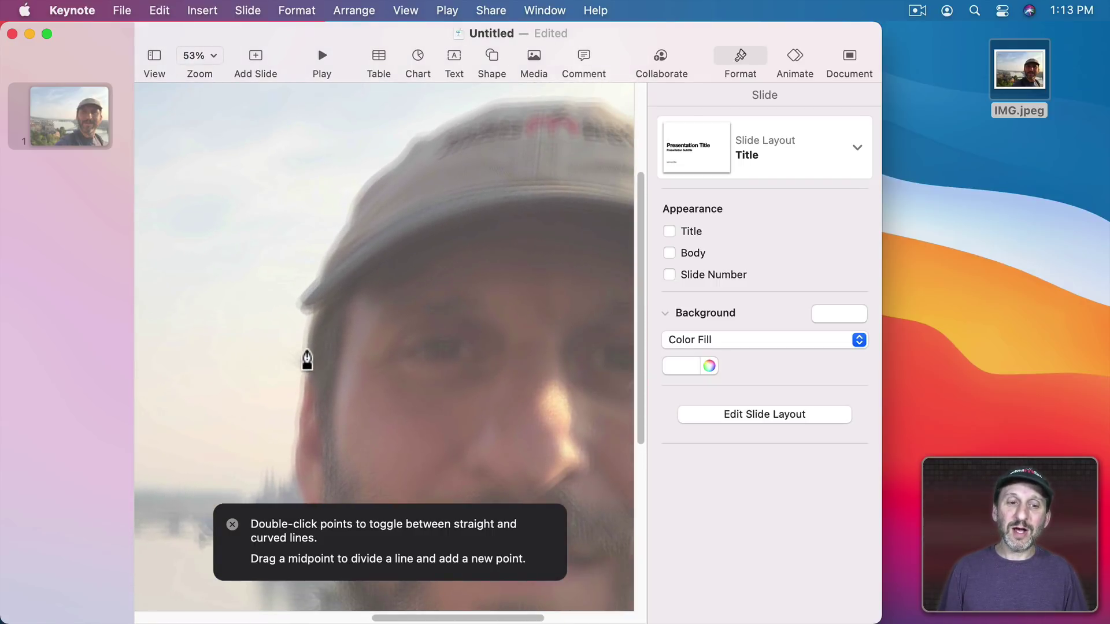
pyautogui.click(310, 351)
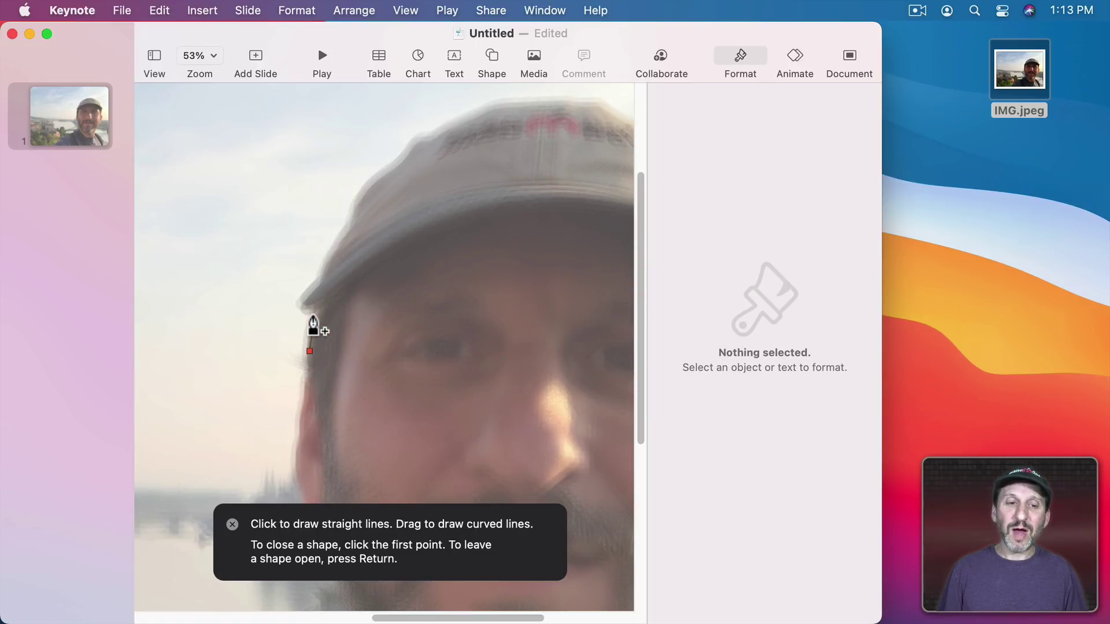
pyautogui.click(314, 305)
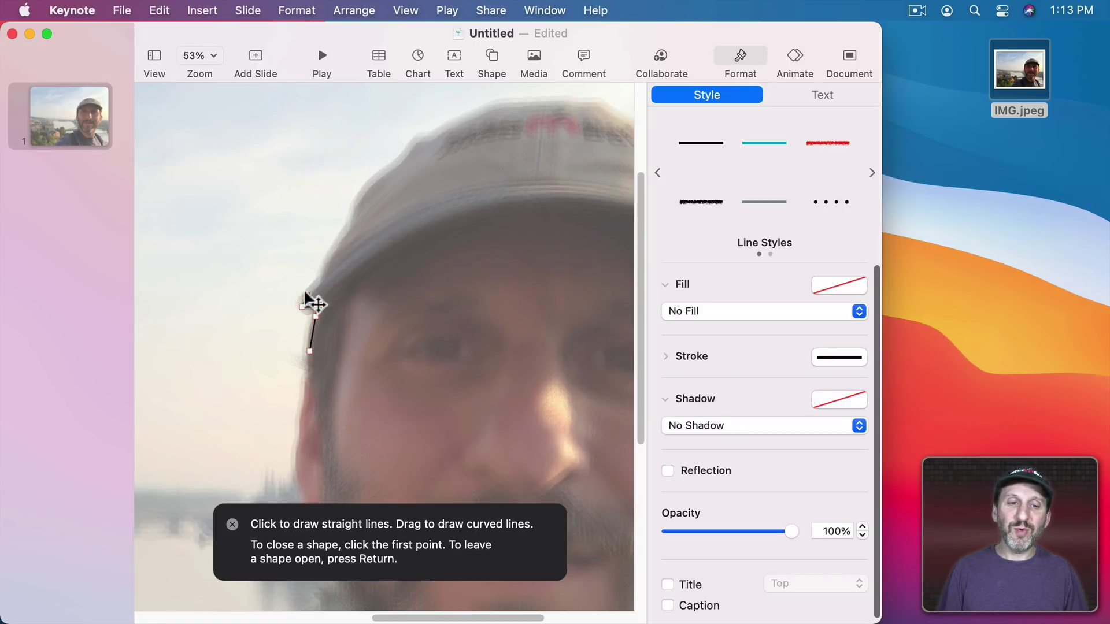
pyautogui.click(316, 307)
pyautogui.click(307, 295)
pyautogui.click(322, 285)
pyautogui.click(331, 260)
pyautogui.click(341, 243)
pyautogui.click(348, 227)
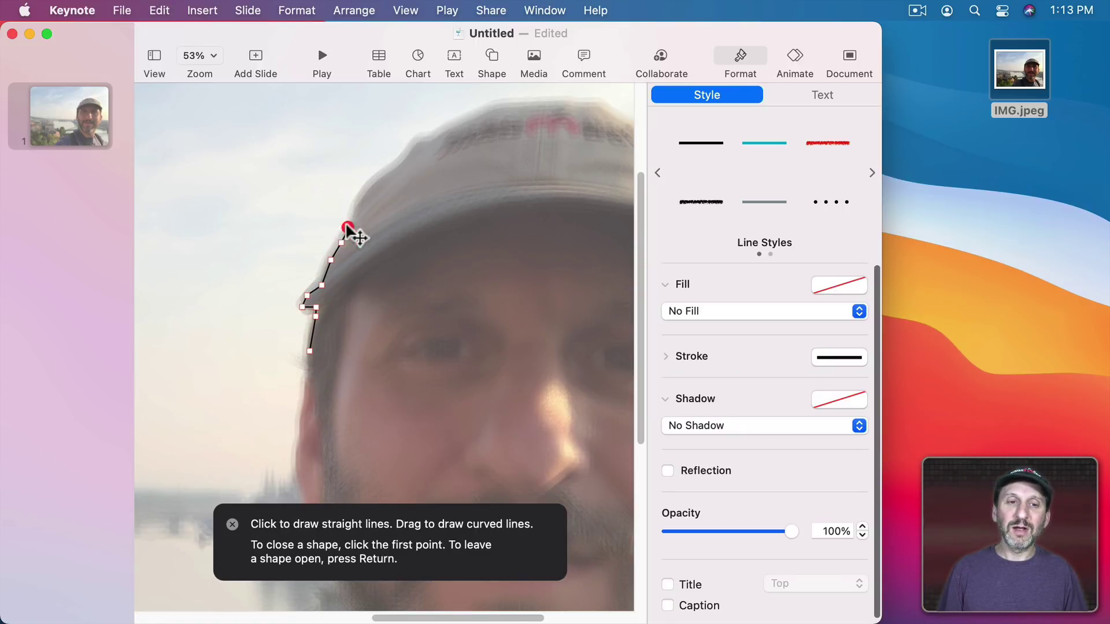
pyautogui.click(361, 200)
pyautogui.click(378, 179)
pyautogui.click(388, 171)
pyautogui.click(415, 139)
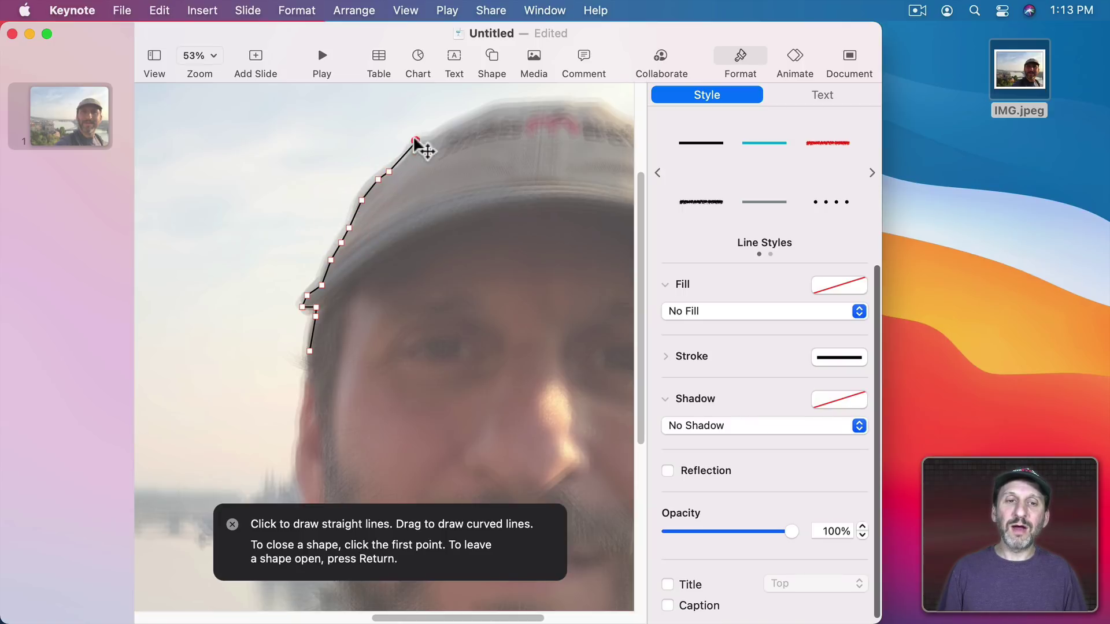
pyautogui.click(433, 137)
pyautogui.click(464, 122)
pyautogui.click(508, 104)
pyautogui.click(535, 103)
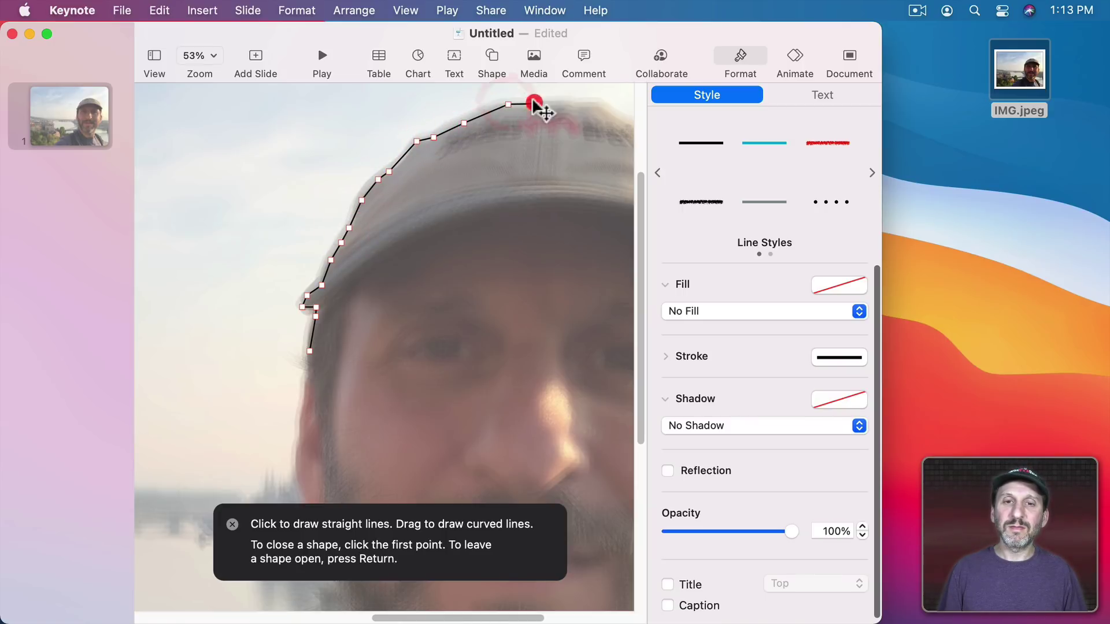
pyautogui.click(595, 104)
pyautogui.hscroll(5, 598, 110)
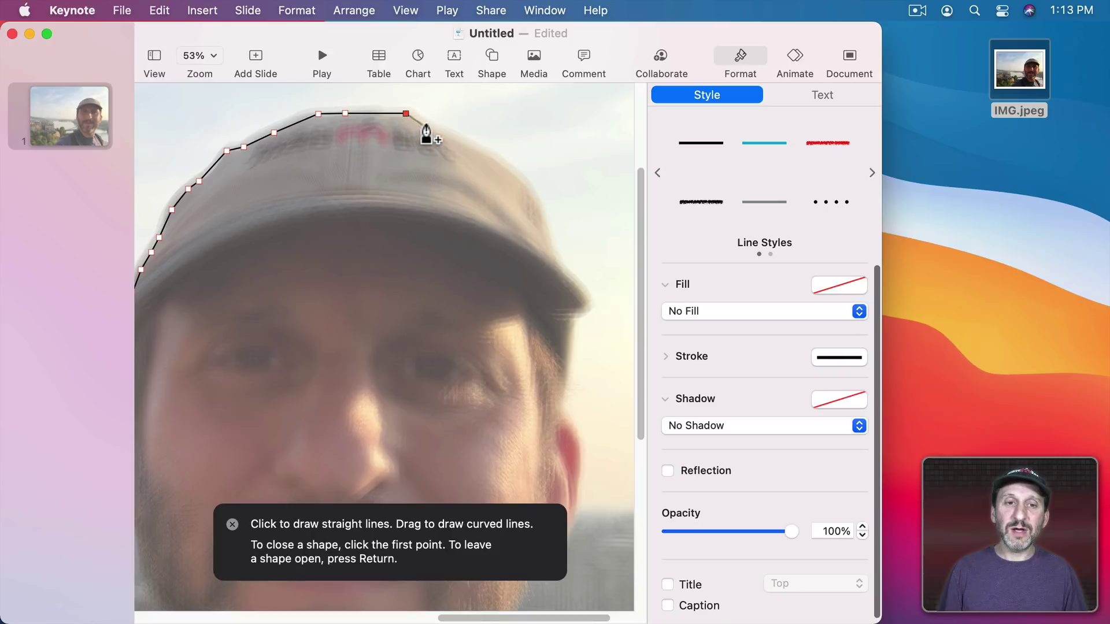
pyautogui.click(436, 130)
pyautogui.click(452, 139)
pyautogui.click(485, 150)
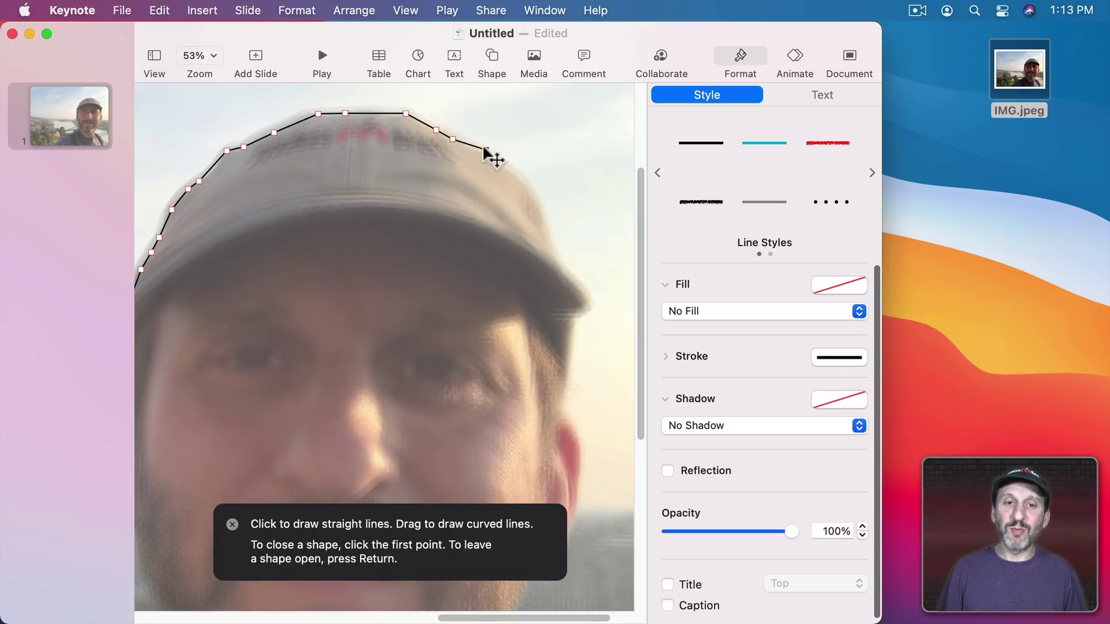
pyautogui.click(515, 172)
pyautogui.click(535, 195)
pyautogui.click(549, 216)
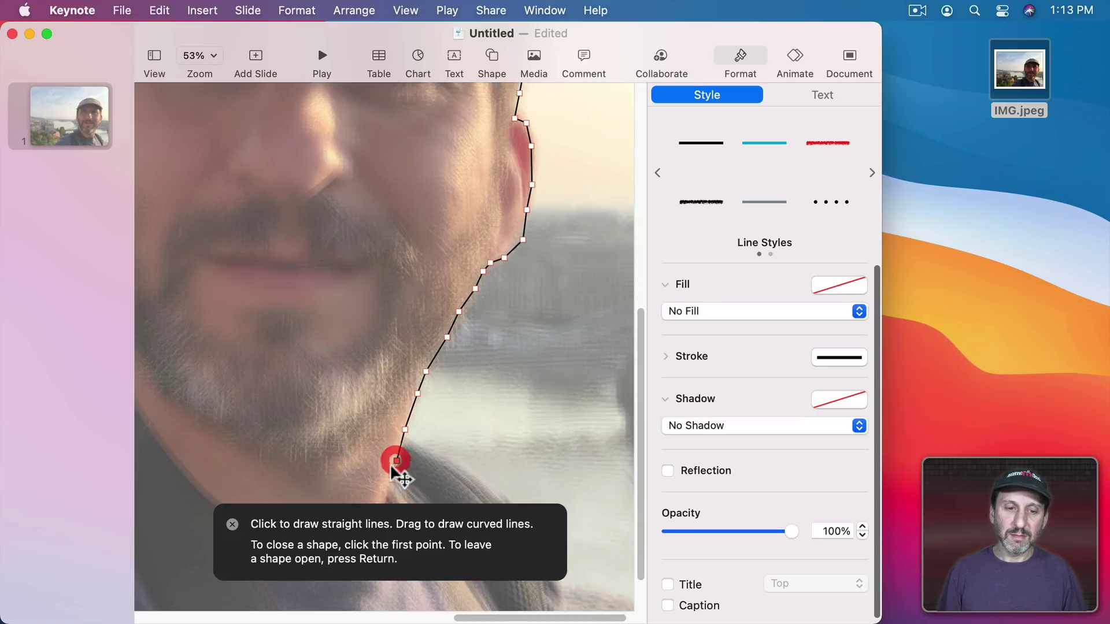
# Continue the outline along the jawline and both shoulders up toward the chin
pyautogui.click(389, 480)
pyautogui.scroll(-2, 406, 428)
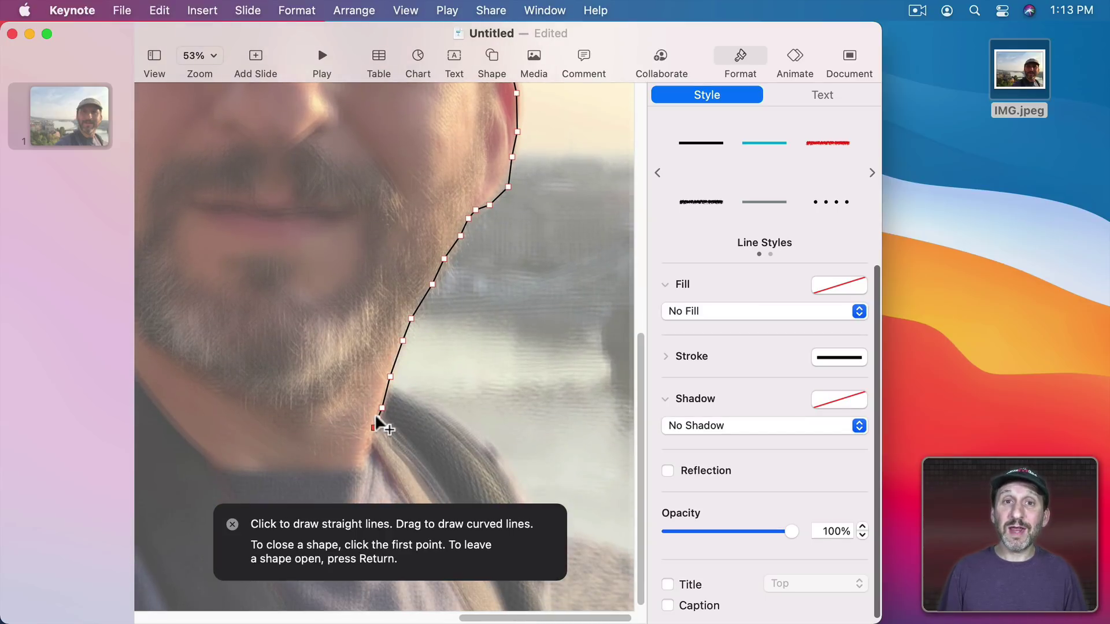
pyautogui.click(410, 392)
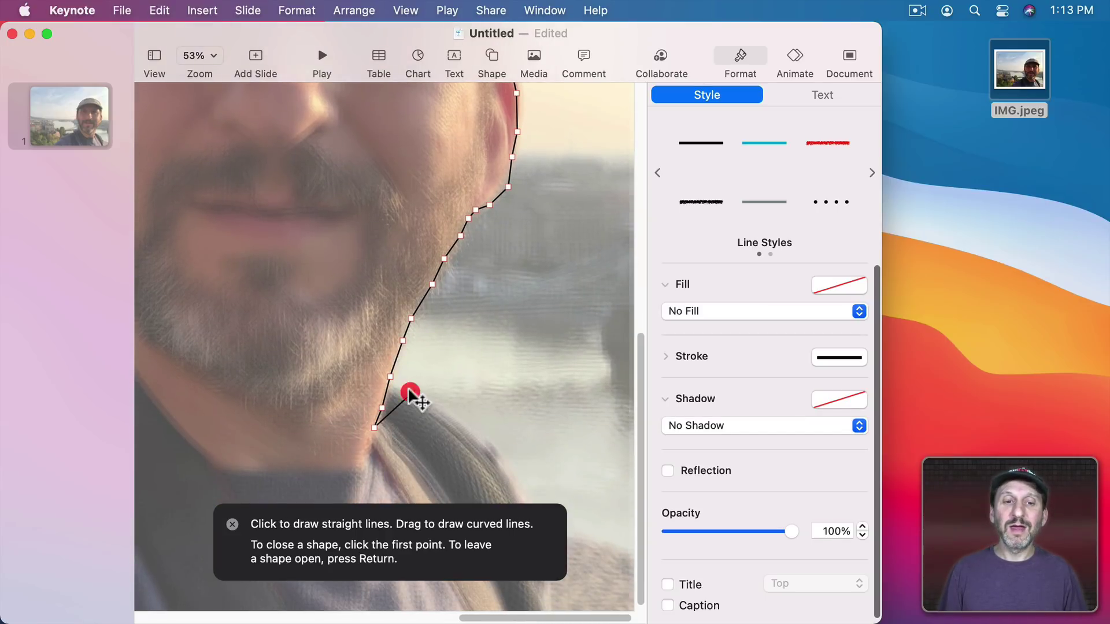
pyautogui.click(442, 409)
pyautogui.click(473, 432)
pyautogui.scroll(-1, 470, 428)
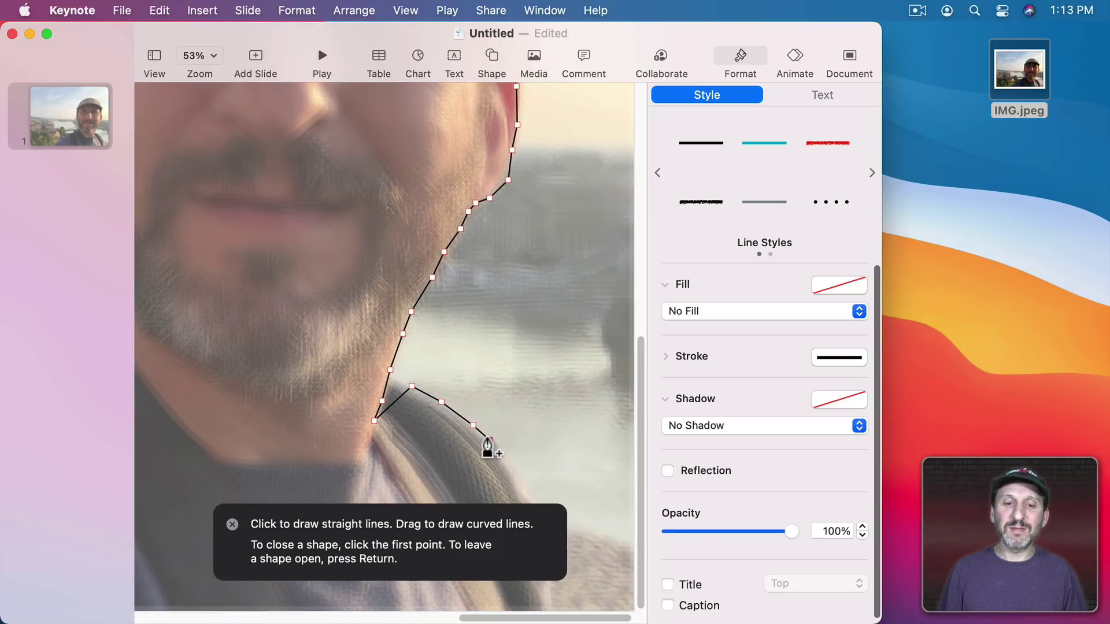
pyautogui.click(490, 439)
pyautogui.click(513, 465)
pyautogui.click(525, 493)
pyautogui.hscroll(-3, 476, 599)
pyautogui.hscroll(-6, 476, 600)
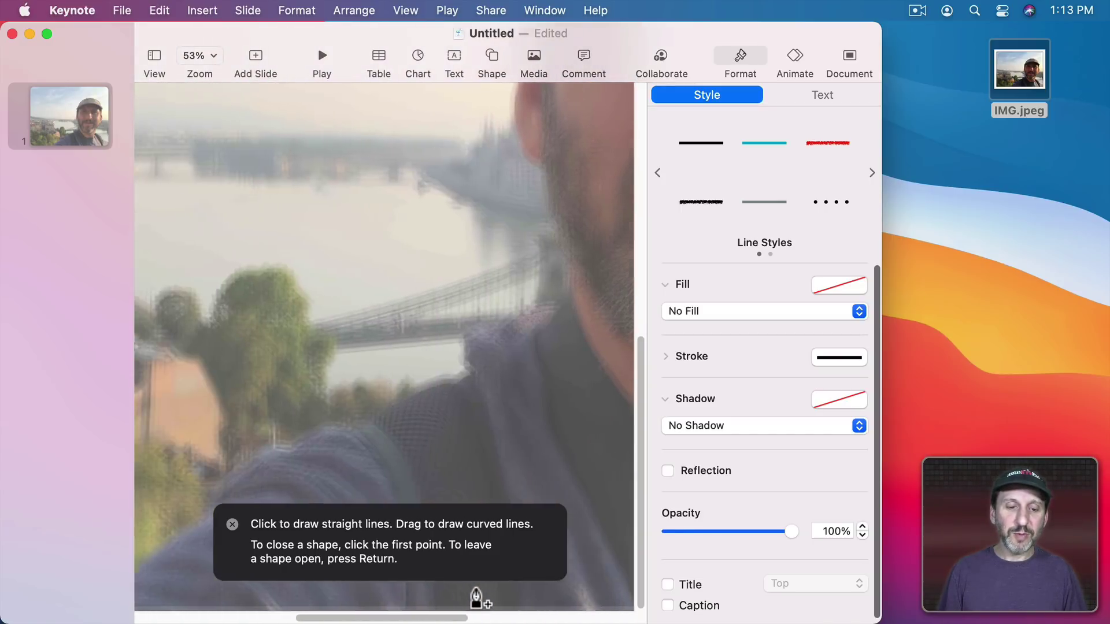
pyautogui.click(181, 598)
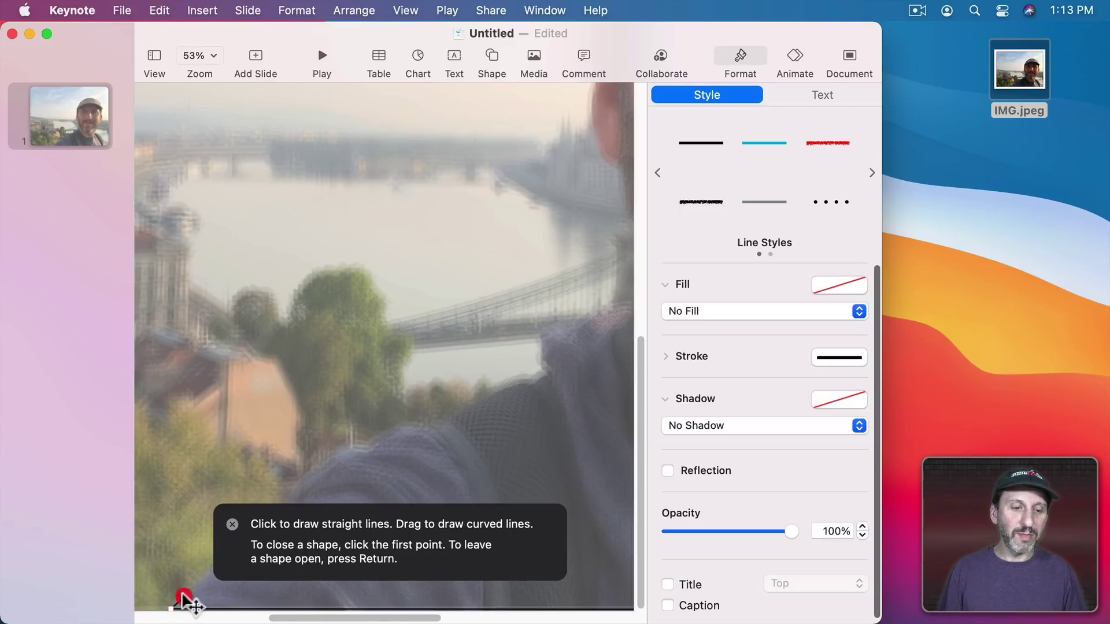
pyautogui.click(310, 484)
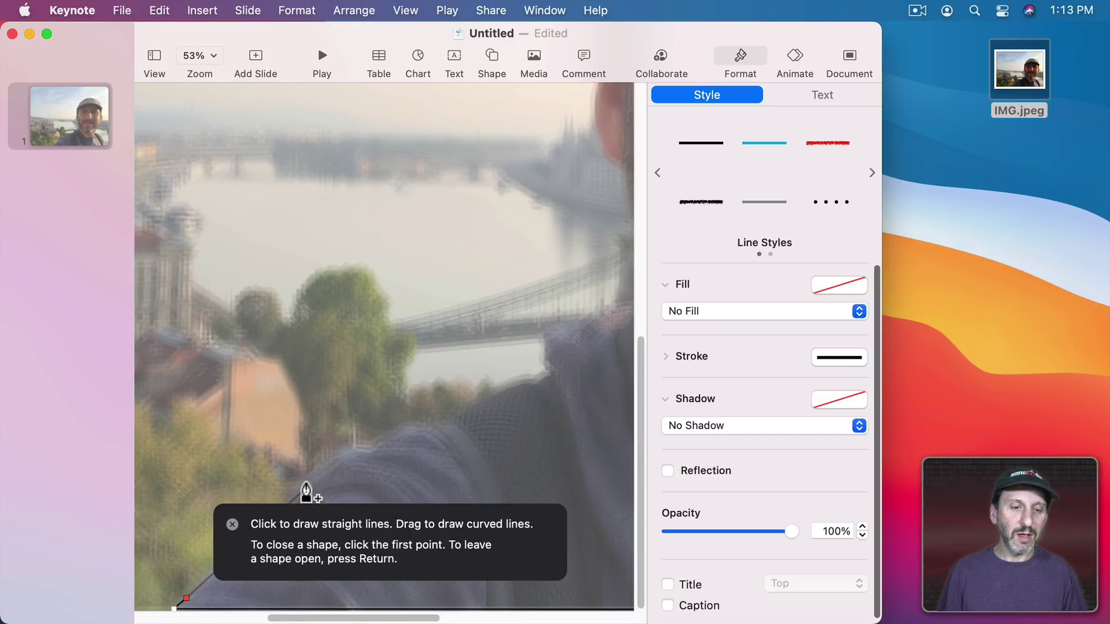
pyautogui.click(333, 470)
pyautogui.click(356, 450)
pyautogui.click(404, 436)
pyautogui.click(485, 403)
pyautogui.click(551, 377)
pyautogui.click(550, 341)
pyautogui.click(561, 330)
pyautogui.click(586, 329)
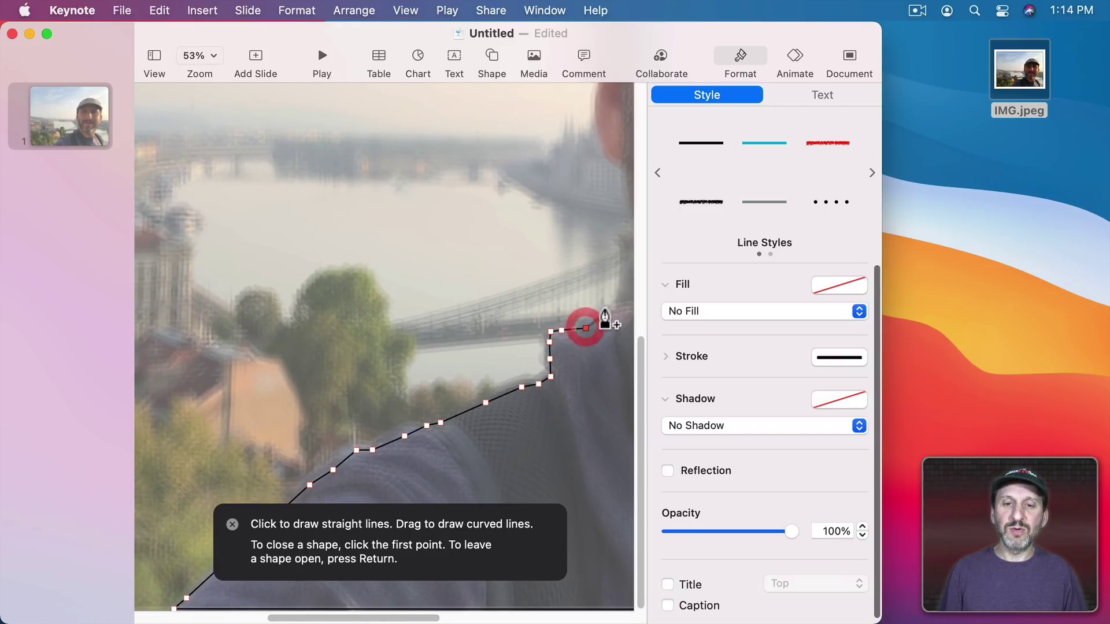
pyautogui.click(605, 312)
pyautogui.hscroll(5, 601, 312)
# Trace up the side of the face and cheek, closing the outline at its first point
pyautogui.click(435, 313)
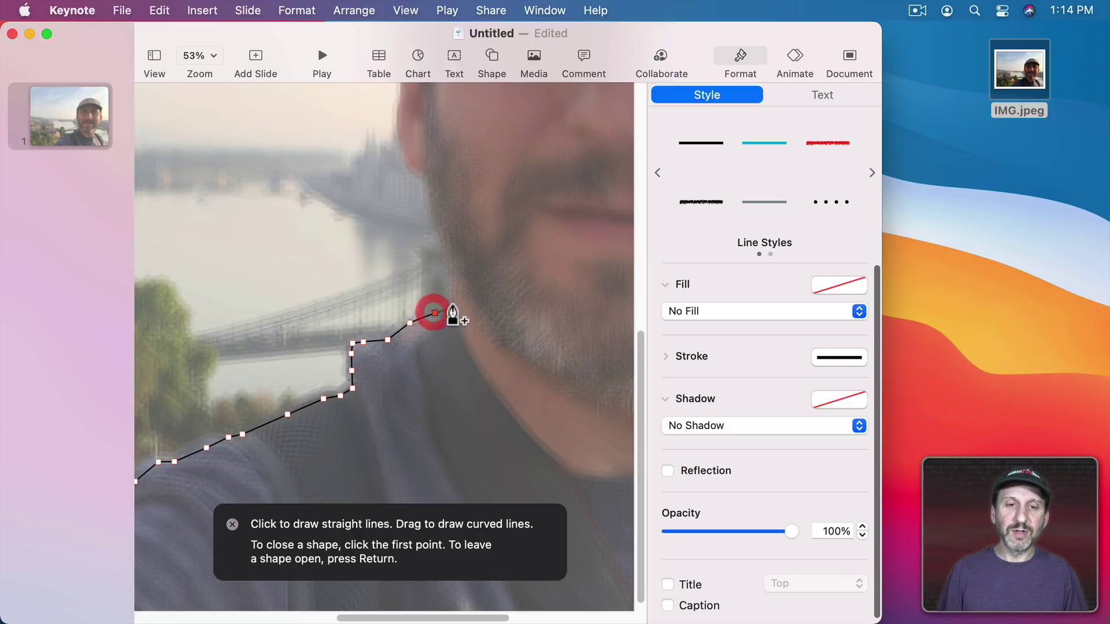
pyautogui.click(456, 307)
pyautogui.scroll(3, 457, 289)
pyautogui.click(462, 372)
pyautogui.click(445, 315)
pyautogui.click(413, 271)
pyautogui.click(407, 220)
pyautogui.click(411, 199)
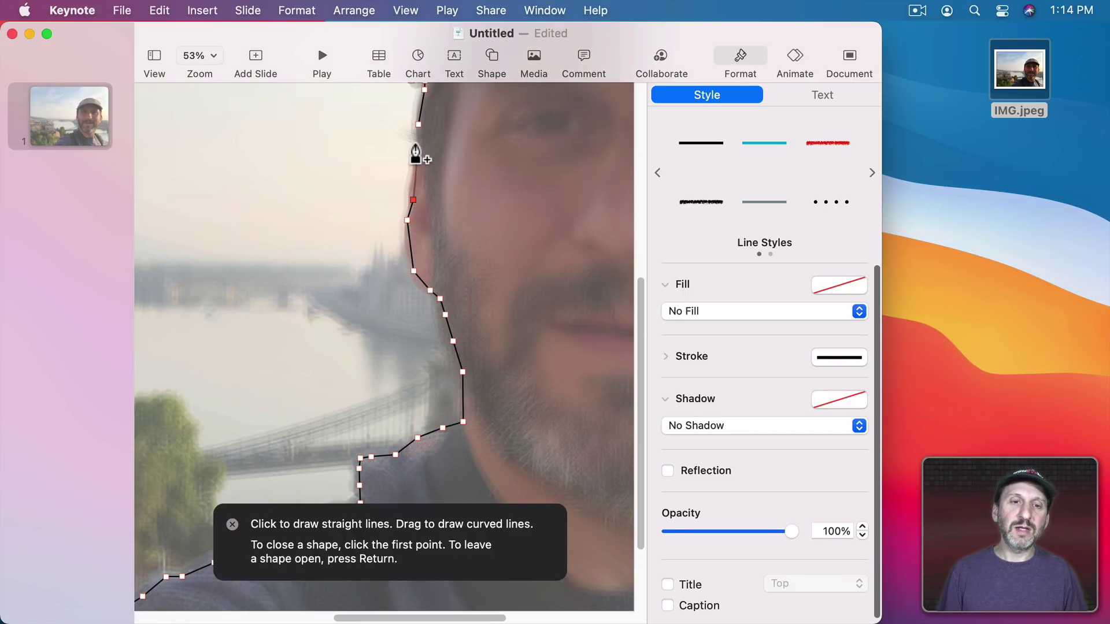
pyautogui.click(418, 141)
pyautogui.click(419, 126)
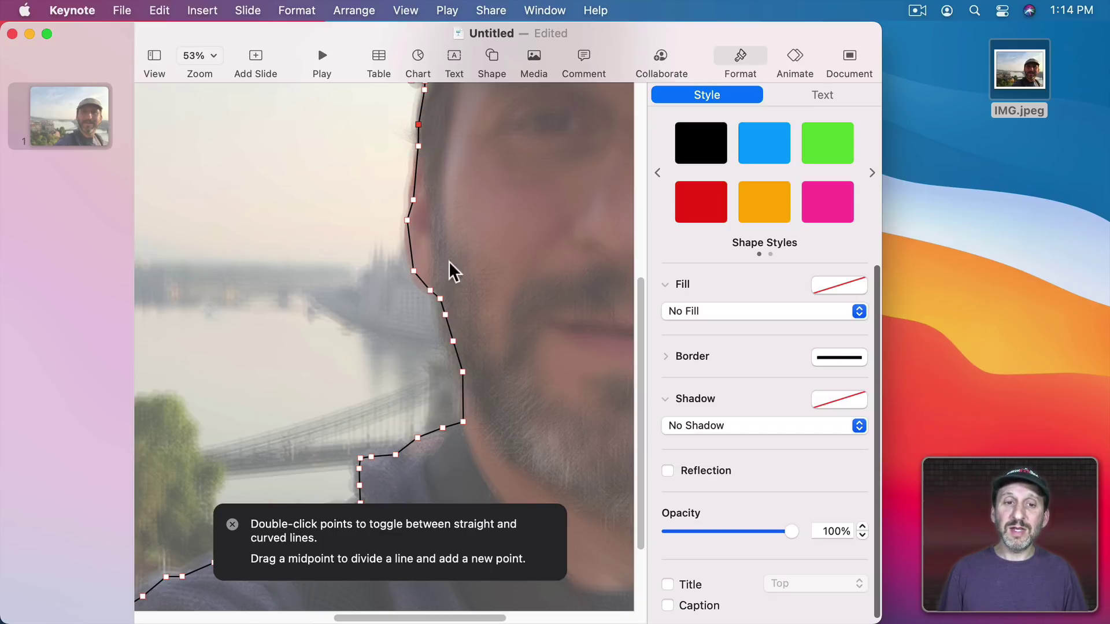
# Set the traced outline's fill to No Fill so the photo shows through
pyautogui.click(735, 312)
pyautogui.click(732, 331)
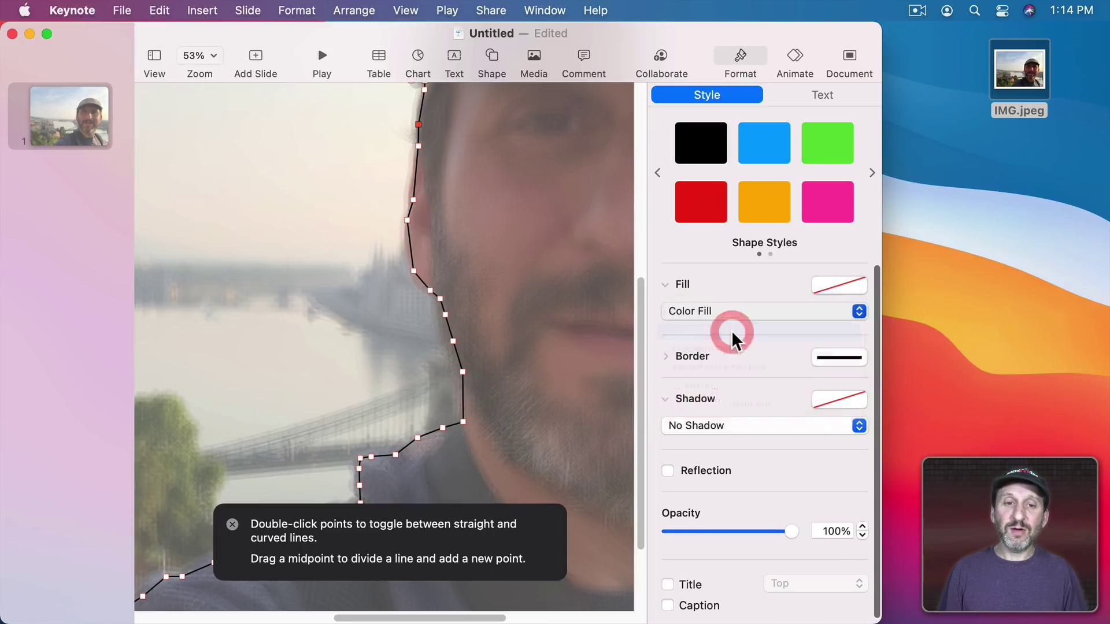
pyautogui.click(727, 312)
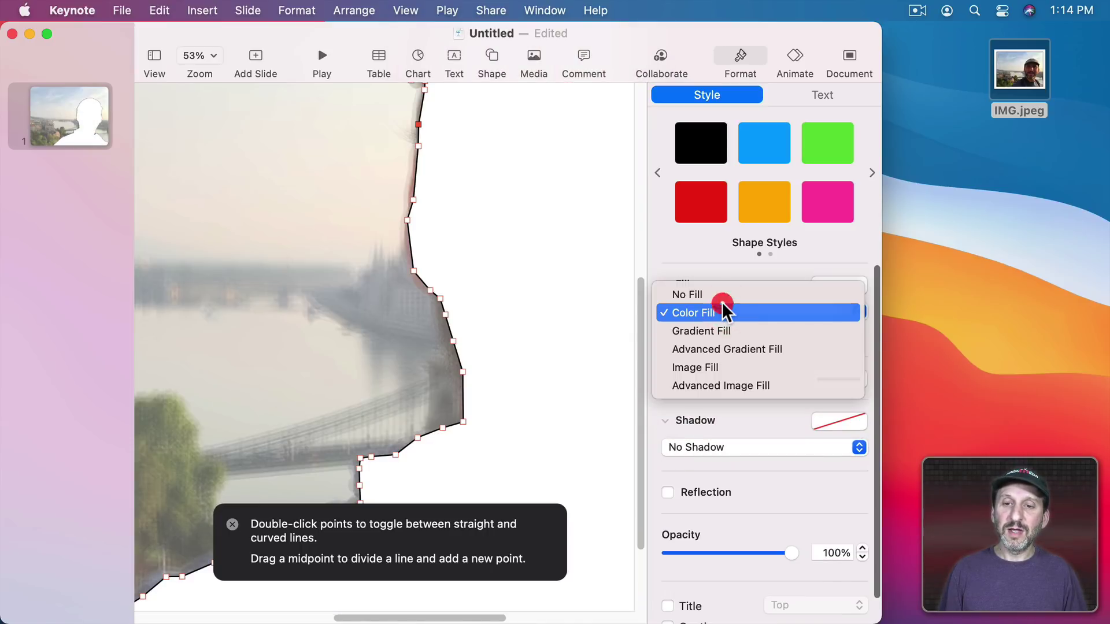
pyautogui.click(721, 311)
pyautogui.click(722, 310)
pyautogui.click(719, 294)
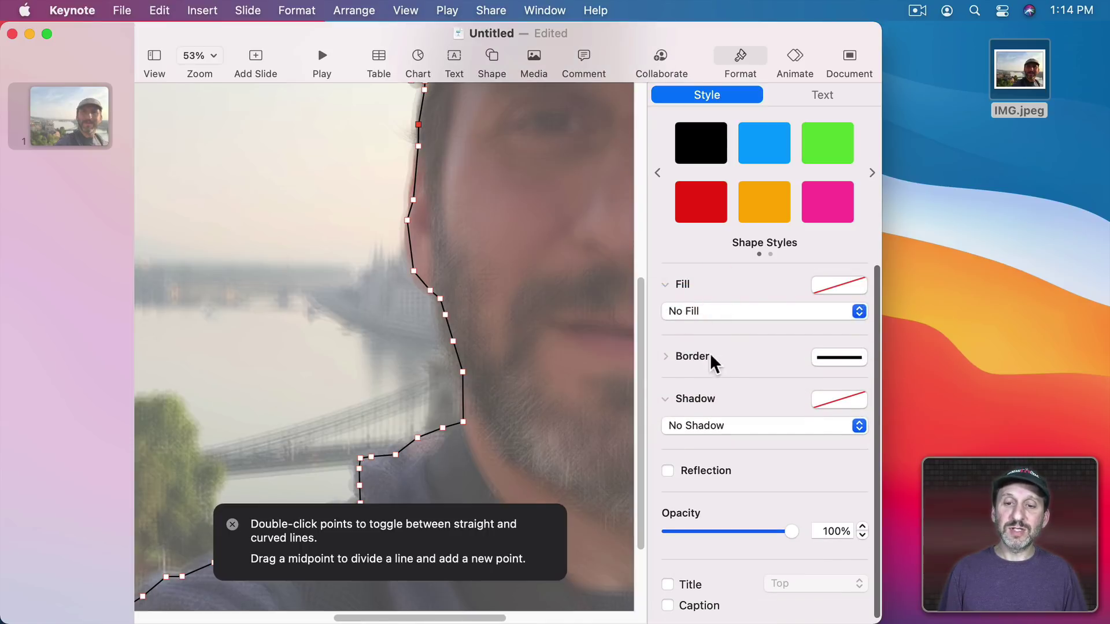
# Give the traced outline a red 3 pt border
pyautogui.click(850, 359)
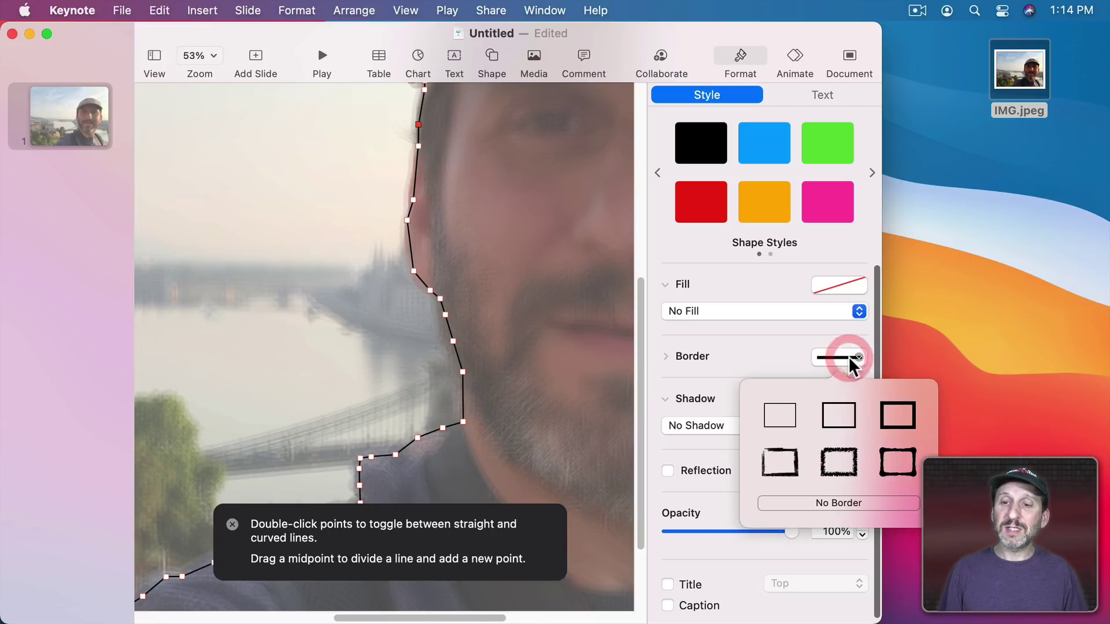
pyautogui.click(813, 351)
pyautogui.click(665, 355)
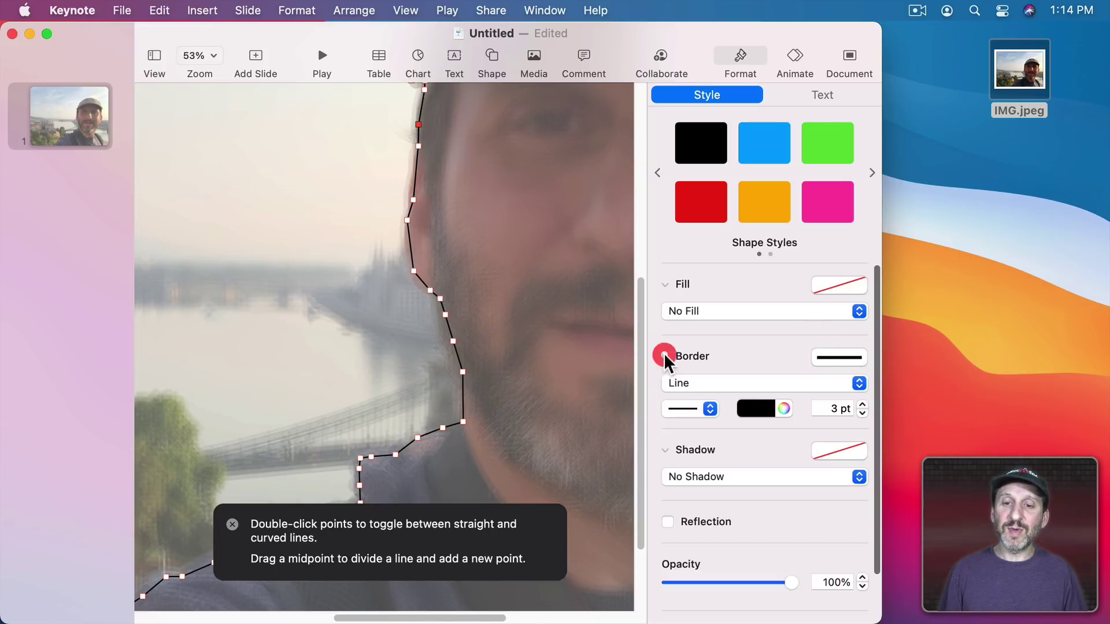
pyautogui.click(762, 409)
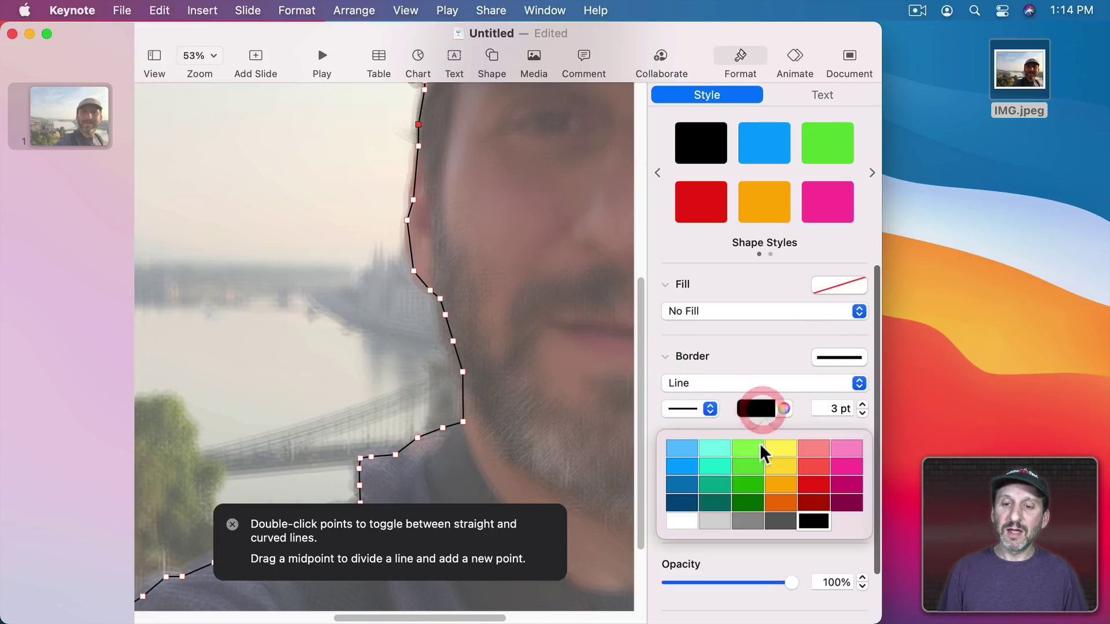
pyautogui.click(820, 481)
pyautogui.scroll(5, 427, 236)
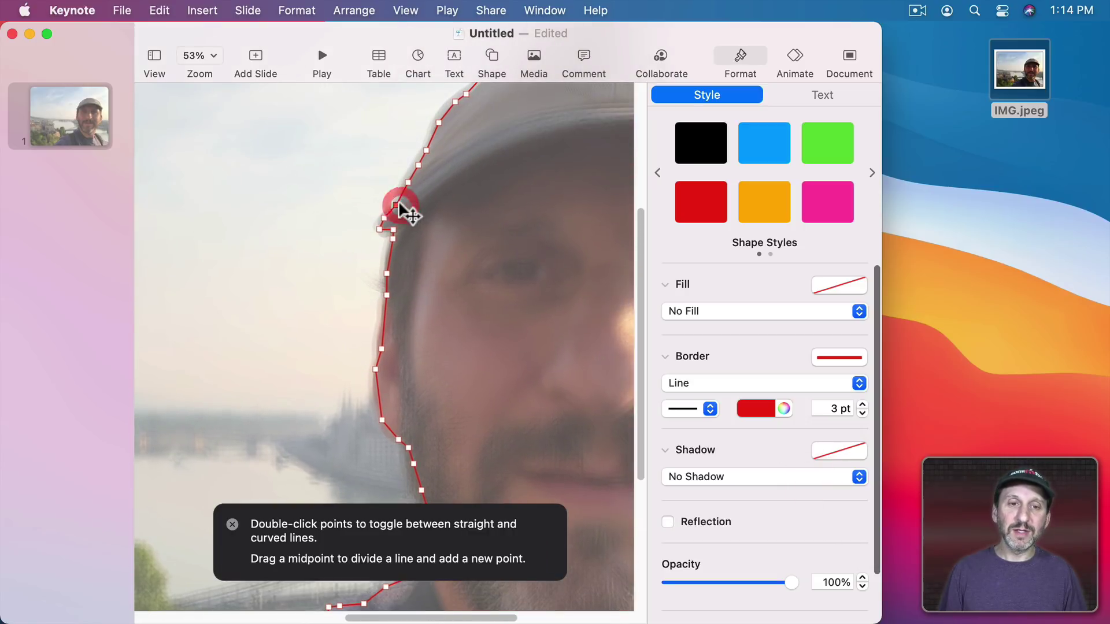
# Delete the stray chin points and pull the bottom-right corner out to the slide's edge
pyautogui.hscroll(5, 402, 211)
pyautogui.scroll(2, 403, 211)
pyautogui.scroll(-10, 401, 203)
pyautogui.hscroll(3, 400, 203)
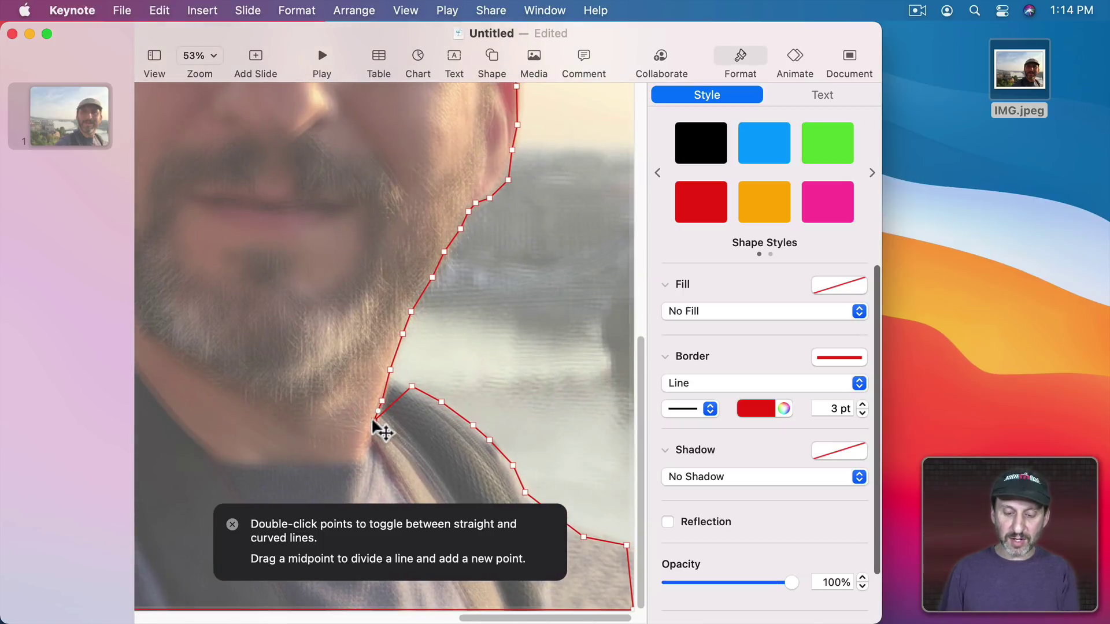
pyautogui.press('BackSpace')
pyautogui.click(381, 402)
pyautogui.press('BackSpace')
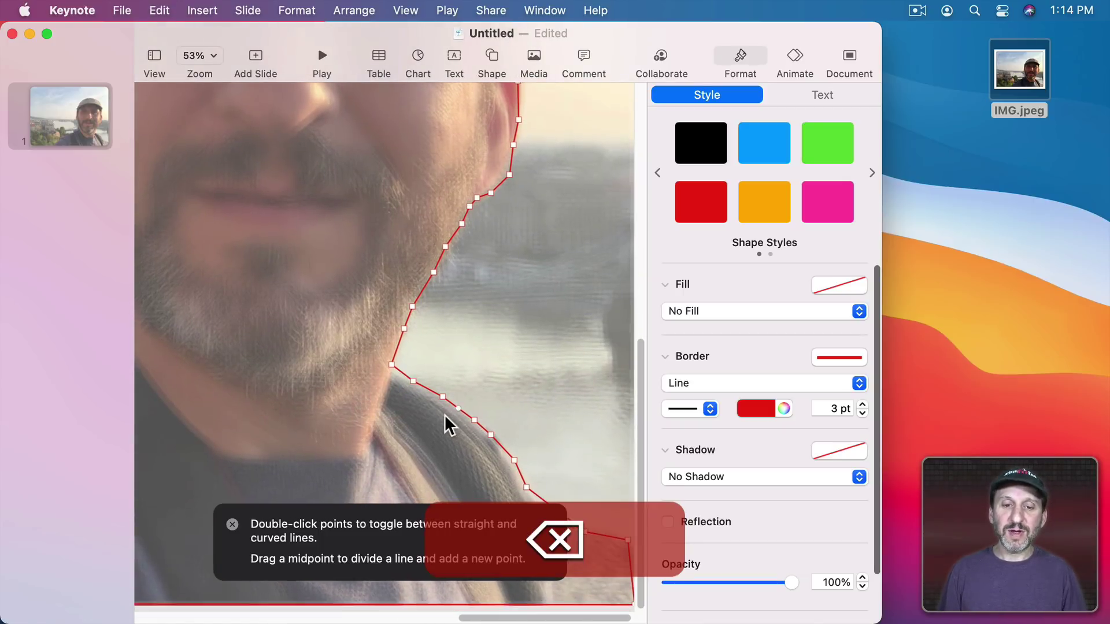
pyautogui.moveTo(626, 545); pyautogui.dragTo(633, 545)
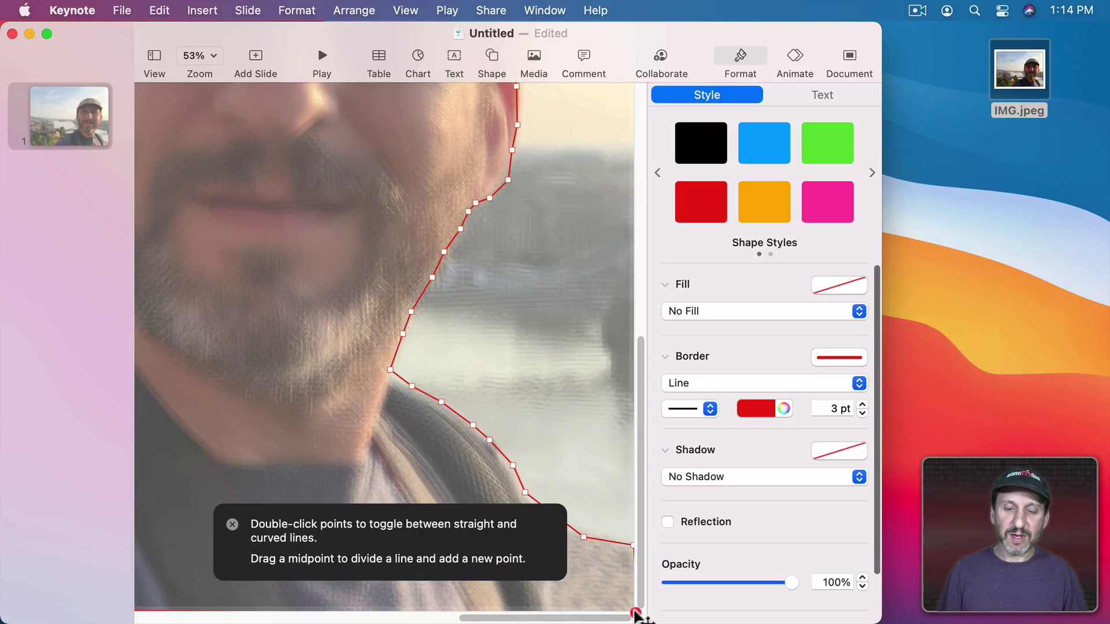
# Add two points along the shoulder outline and dismiss the point-editing tips
pyautogui.hscroll(-5, 307, 478)
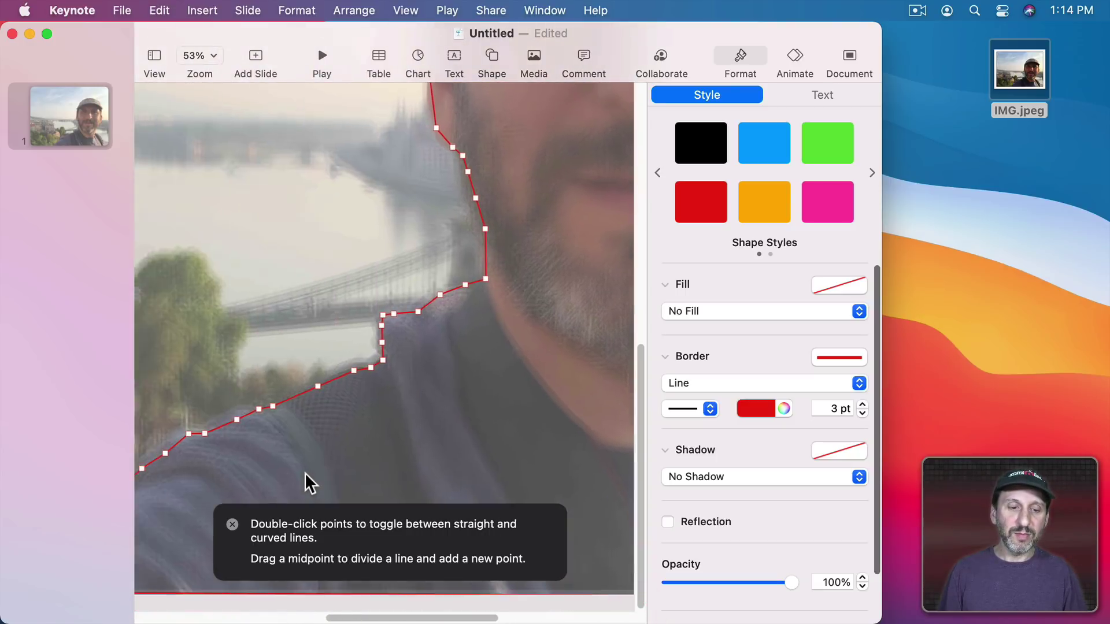
pyautogui.hscroll(-5, 307, 478)
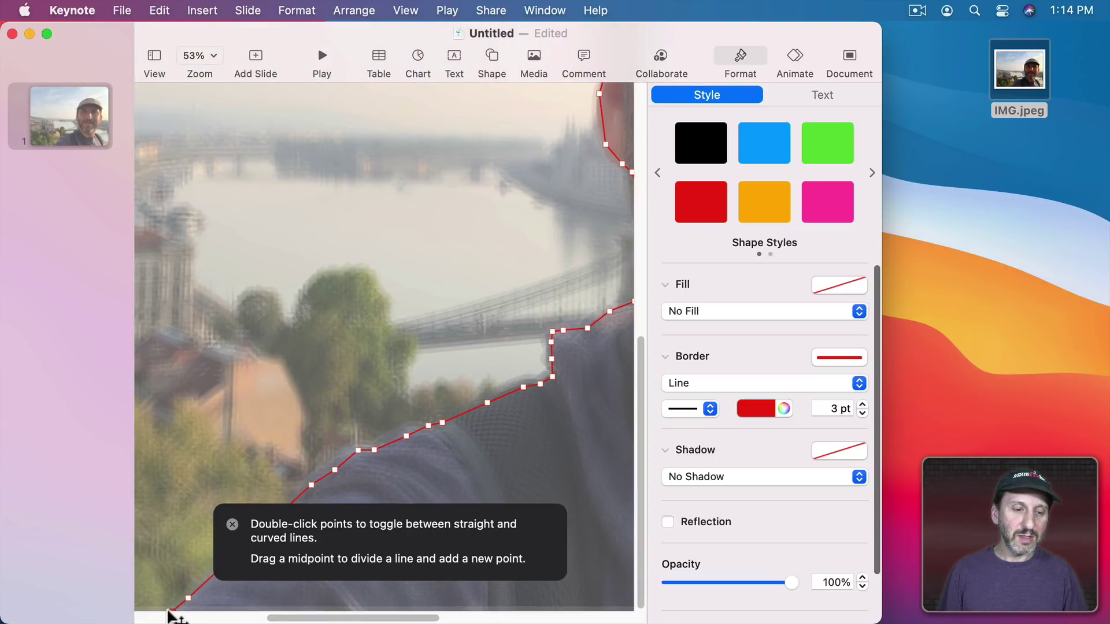
pyautogui.hscroll(5, 426, 401)
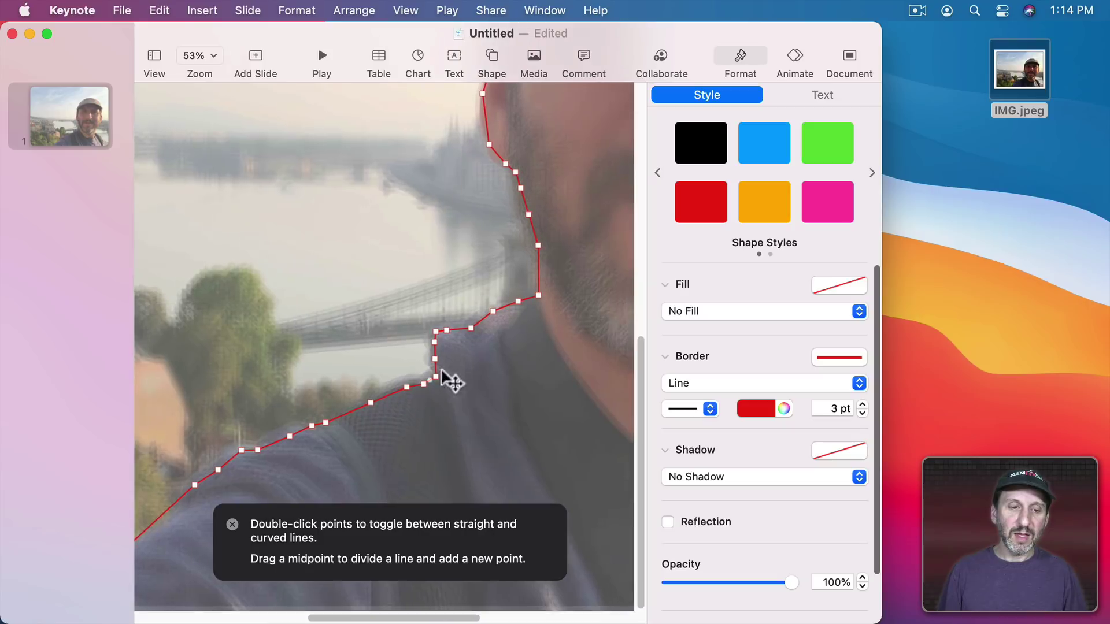
pyautogui.hscroll(-5, 335, 463)
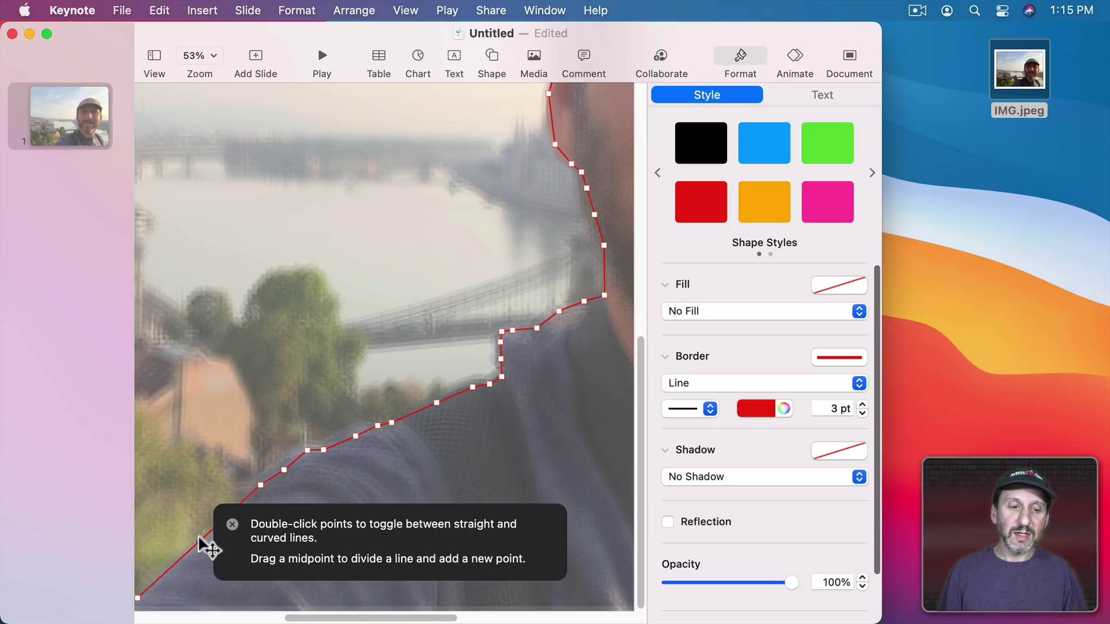
pyautogui.click(201, 543)
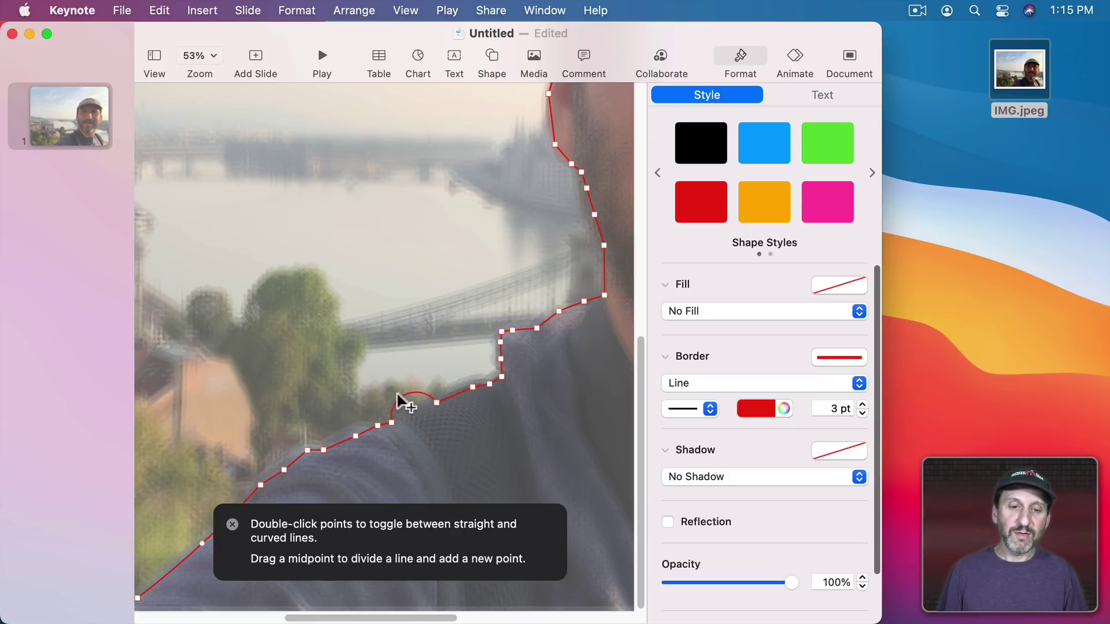
pyautogui.click(415, 412)
pyautogui.scroll(5, 446, 341)
pyautogui.hscroll(4, 447, 341)
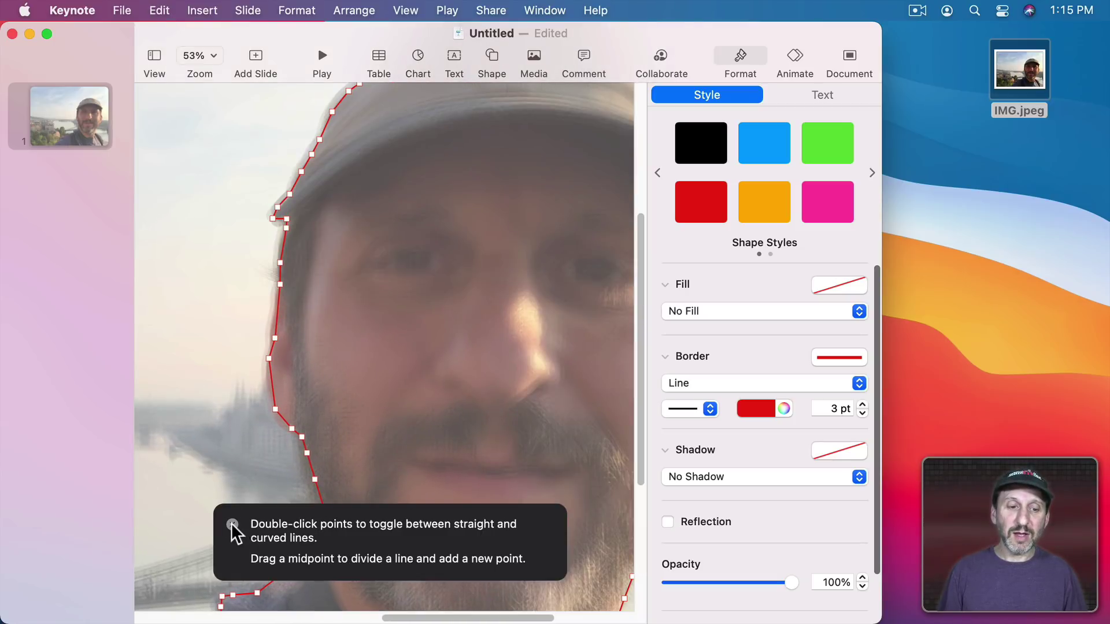
pyautogui.click(231, 524)
# Nudge the outline, drop IMG.jpeg into it as a mask, and align the person inside
pyautogui.scroll(-2, 484, 266)
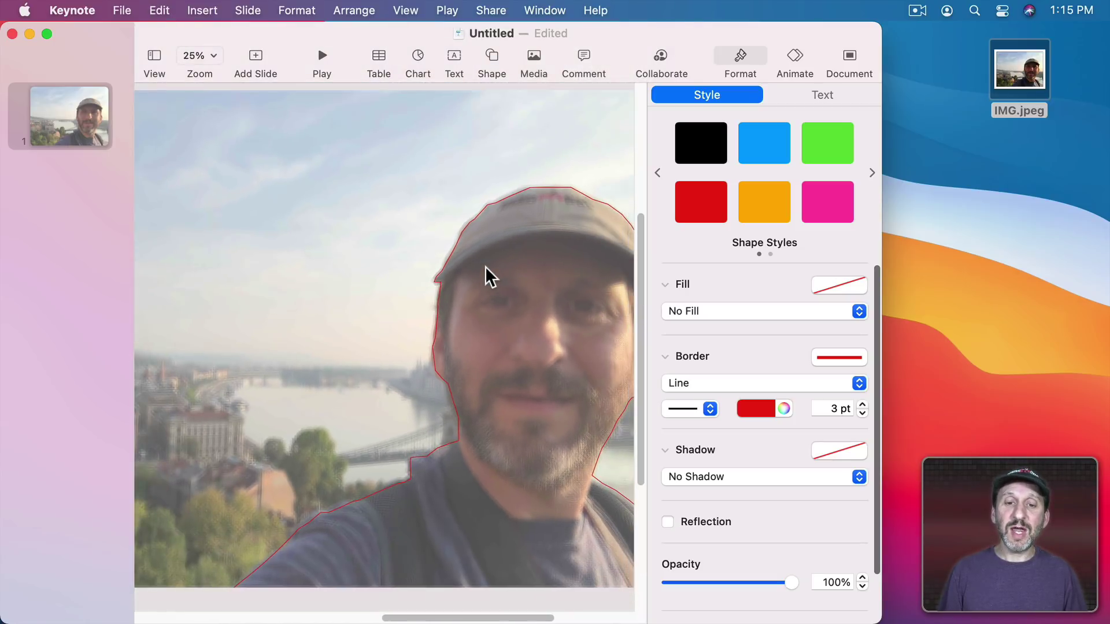
pyautogui.doubleClick(488, 276)
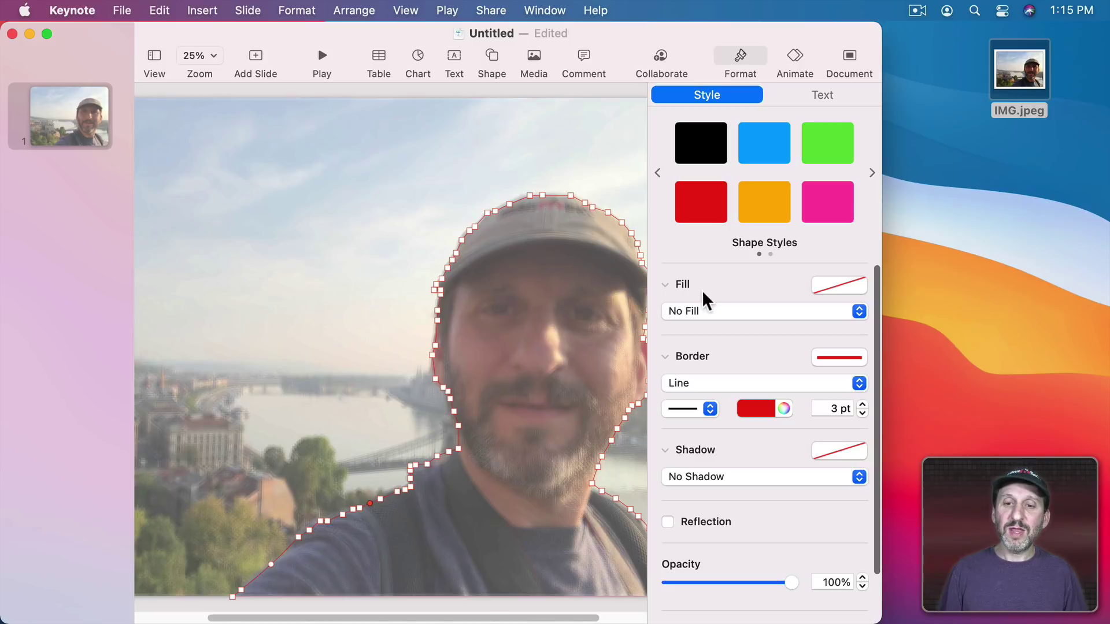
pyautogui.click(711, 312)
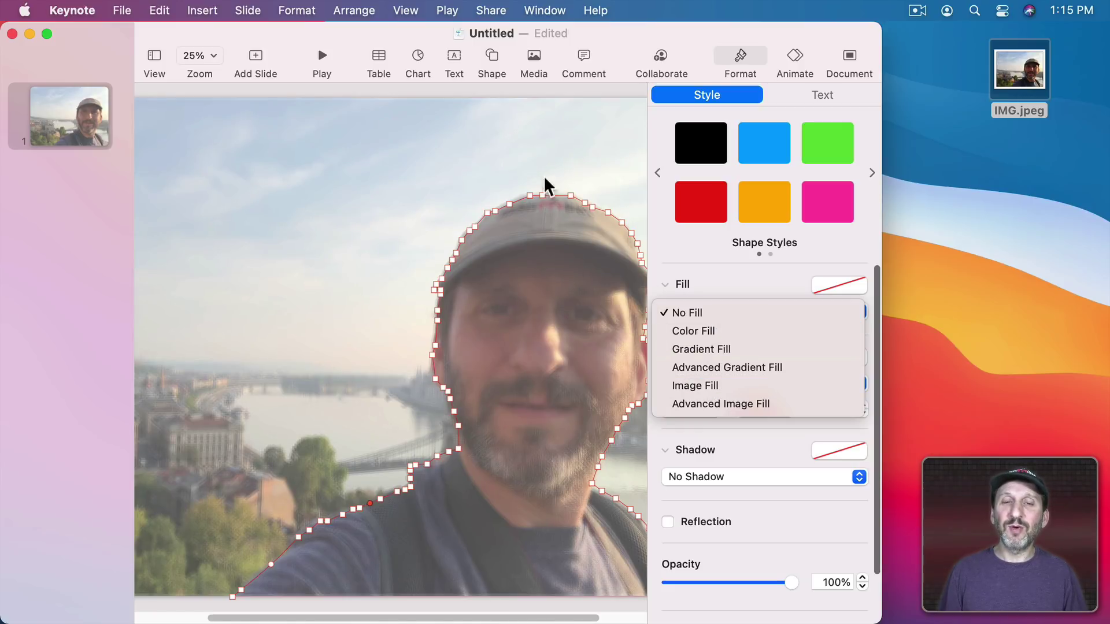
pyautogui.click(499, 155)
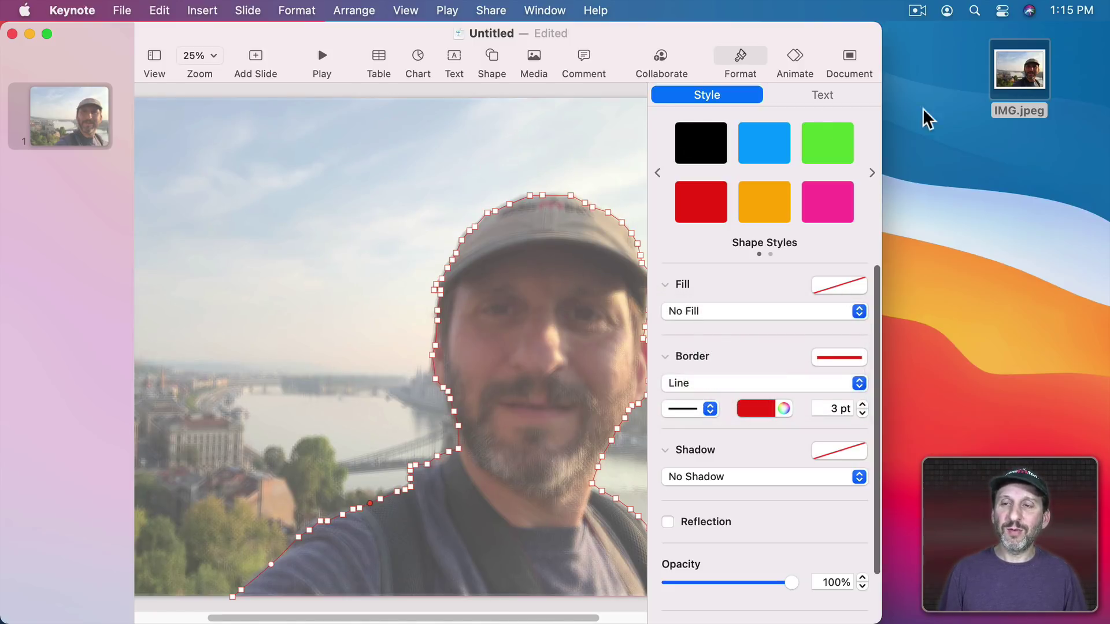
pyautogui.moveTo(457, 260)
pyautogui.mouseDown()
pyautogui.moveTo(448, 275)
pyautogui.moveTo(453, 268)
pyautogui.mouseUp()
pyautogui.moveTo(1021, 72); pyautogui.dragTo(551, 223)
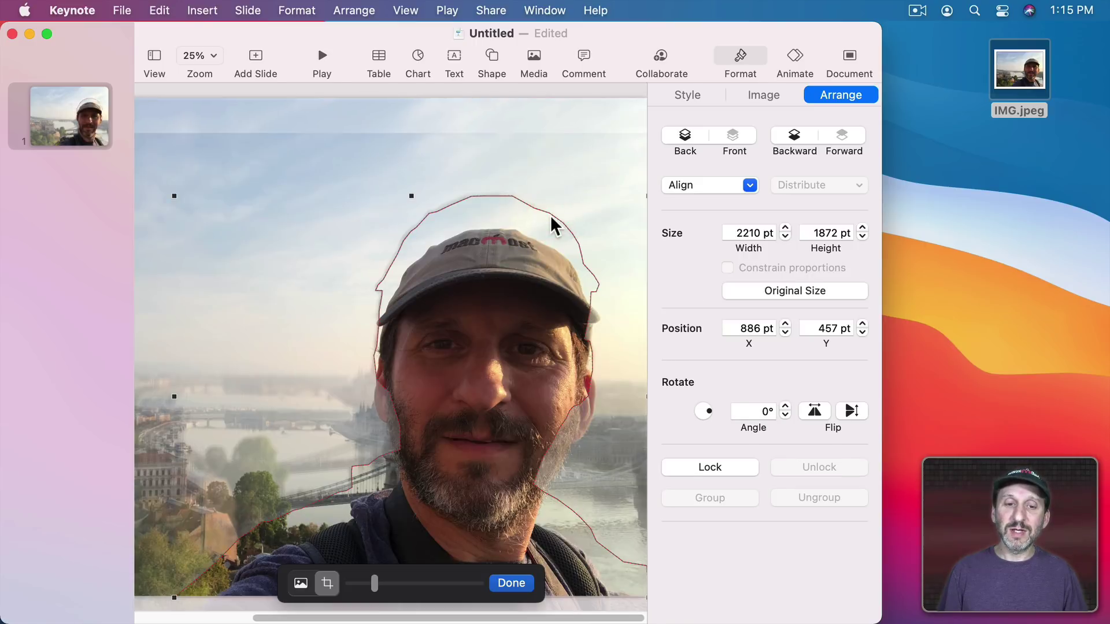
pyautogui.moveTo(468, 385); pyautogui.dragTo(474, 359)
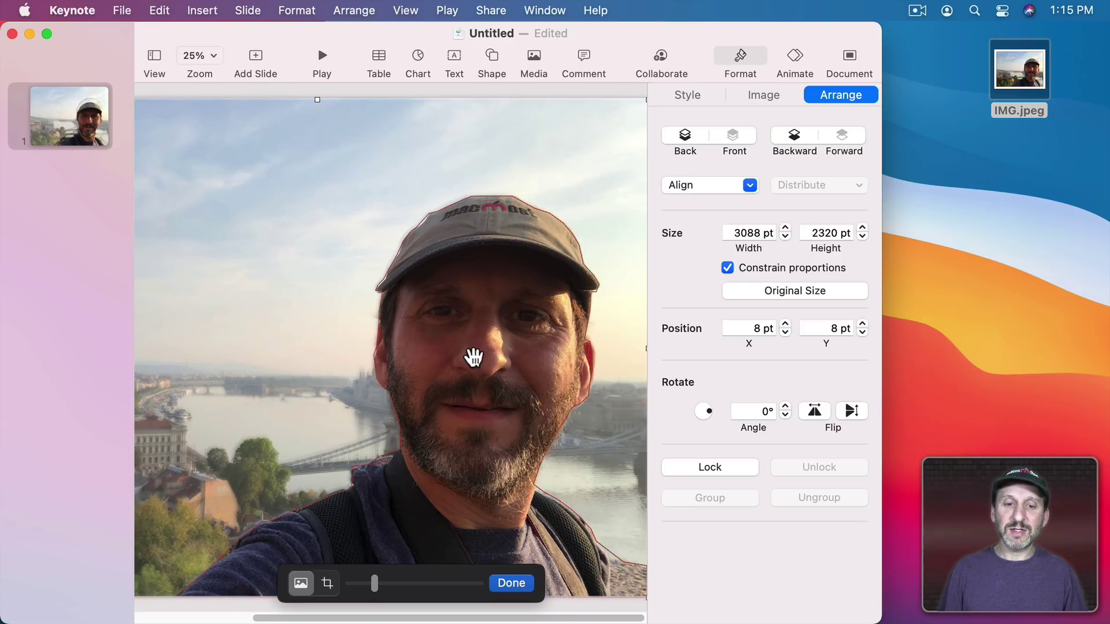
# Set the masked cutout's border to No Border, leaving a clean composite
pyautogui.click(511, 583)
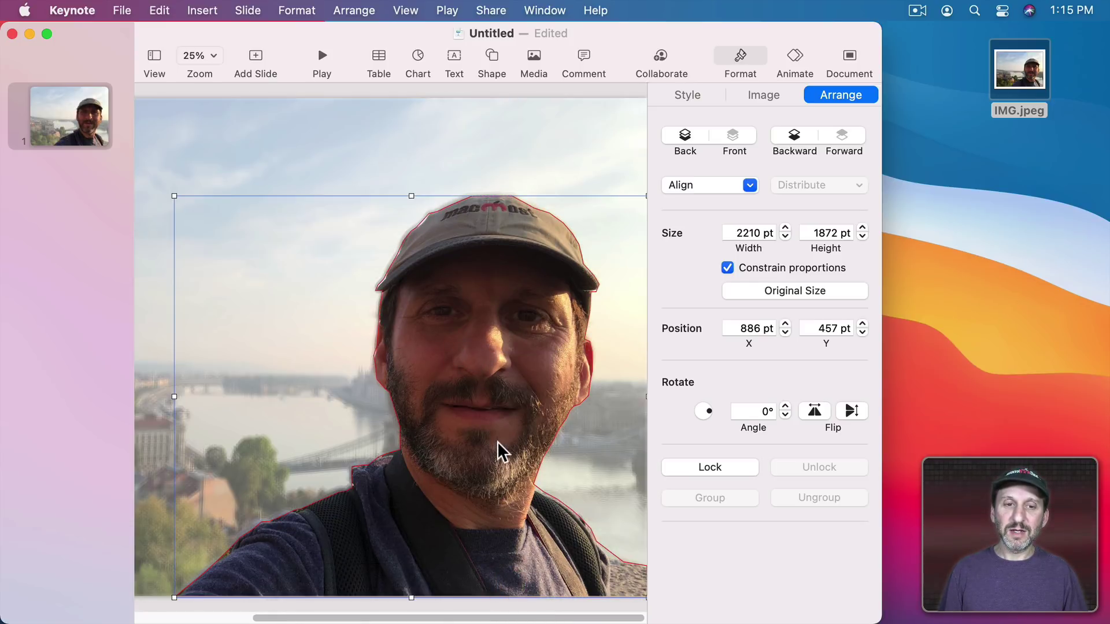
pyautogui.click(691, 97)
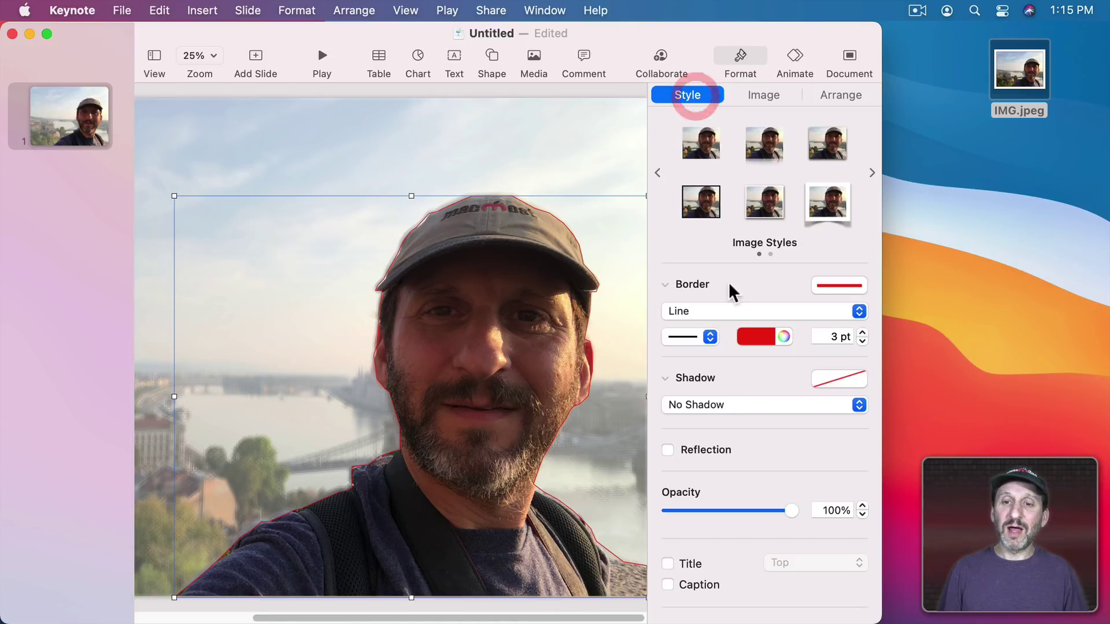
pyautogui.click(763, 312)
pyautogui.click(747, 296)
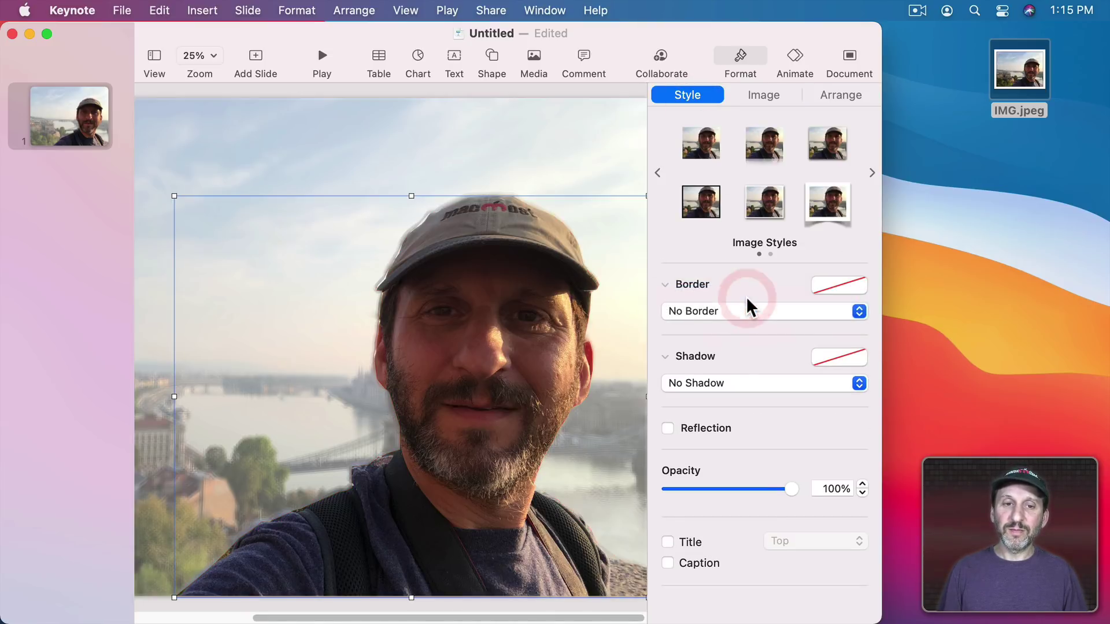
pyautogui.click(553, 167)
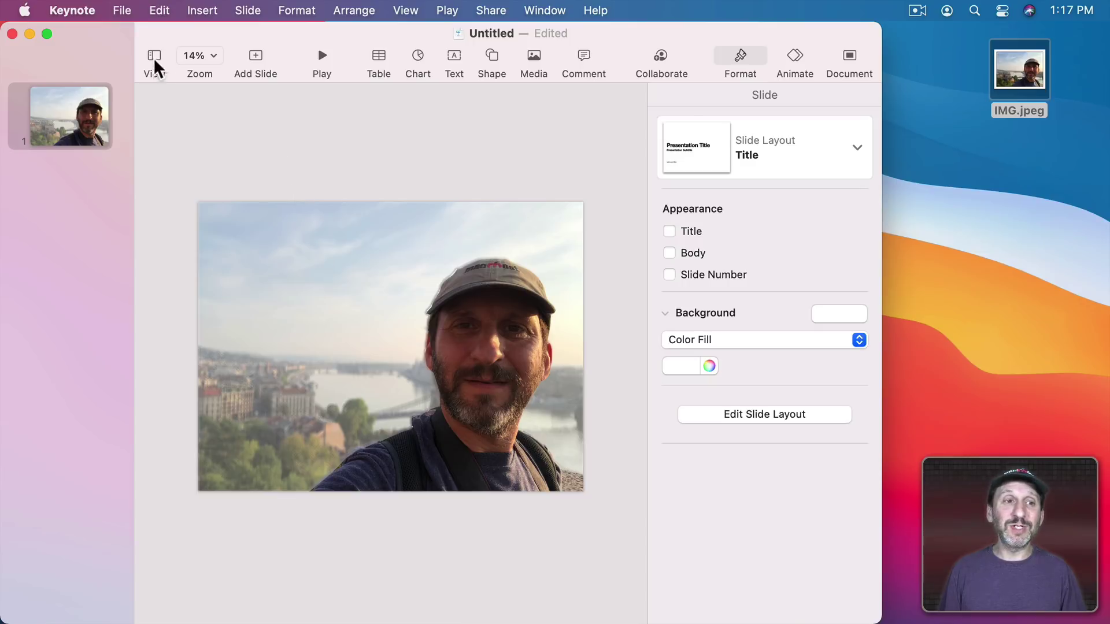
# Export the slide as a JPEG (High Quality) image to the Desktop and open the Untitled folder
pyautogui.click(121, 11)
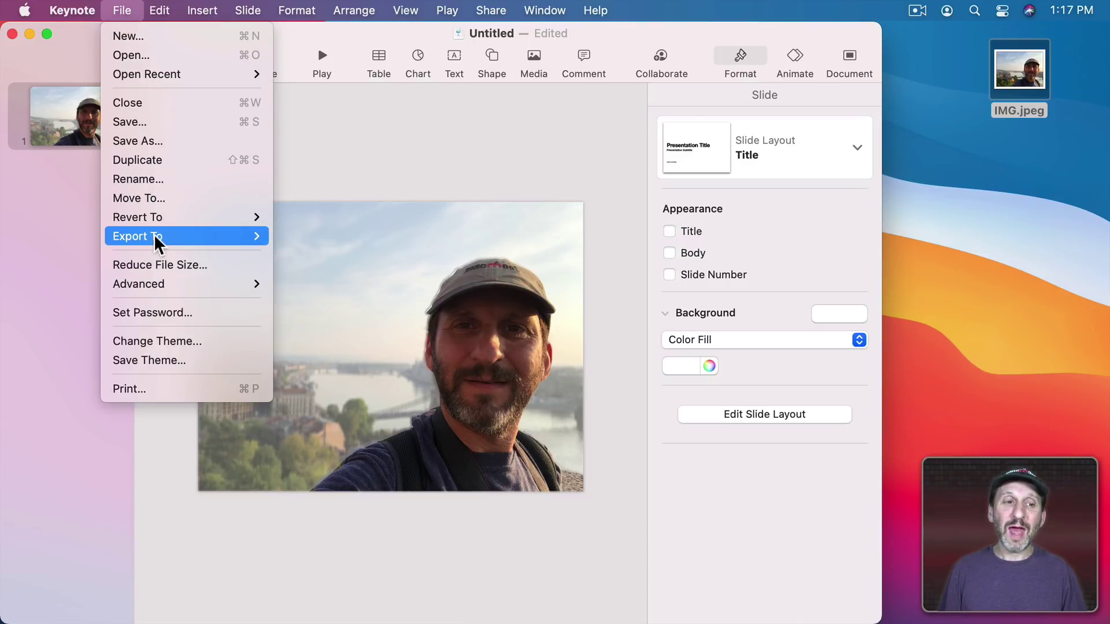
pyautogui.moveTo(240, 237)
pyautogui.click(312, 315)
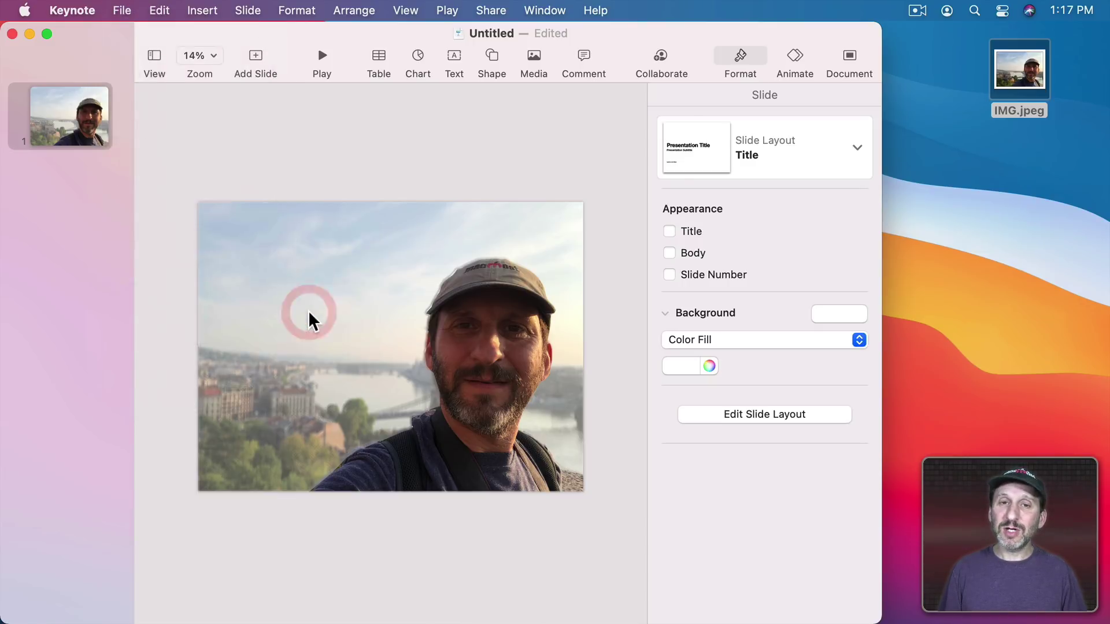
pyautogui.click(408, 322)
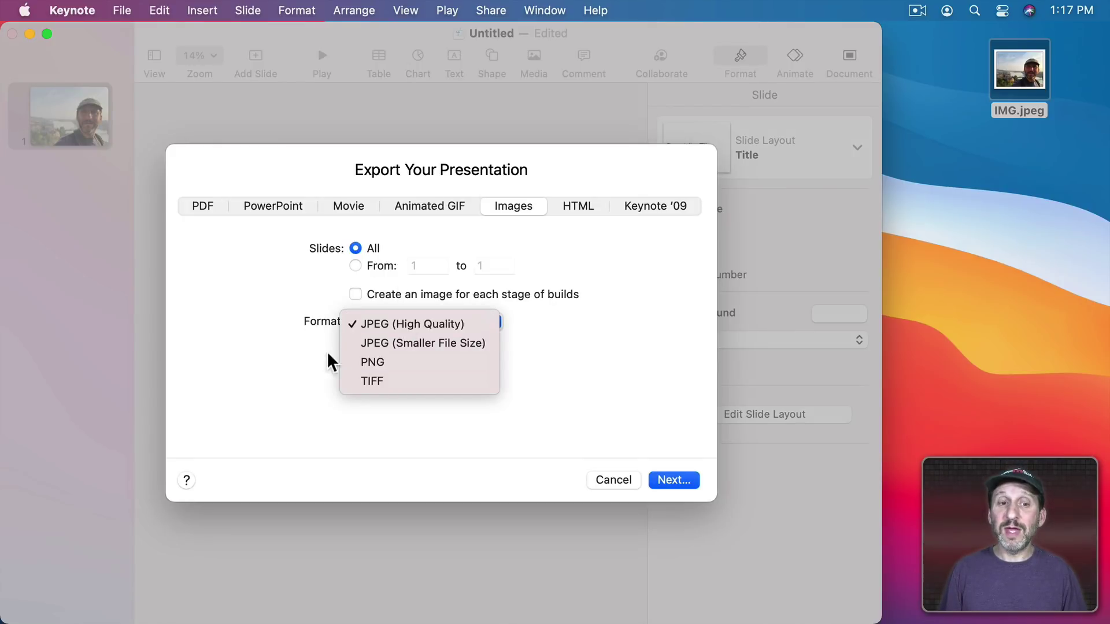
pyautogui.click(304, 357)
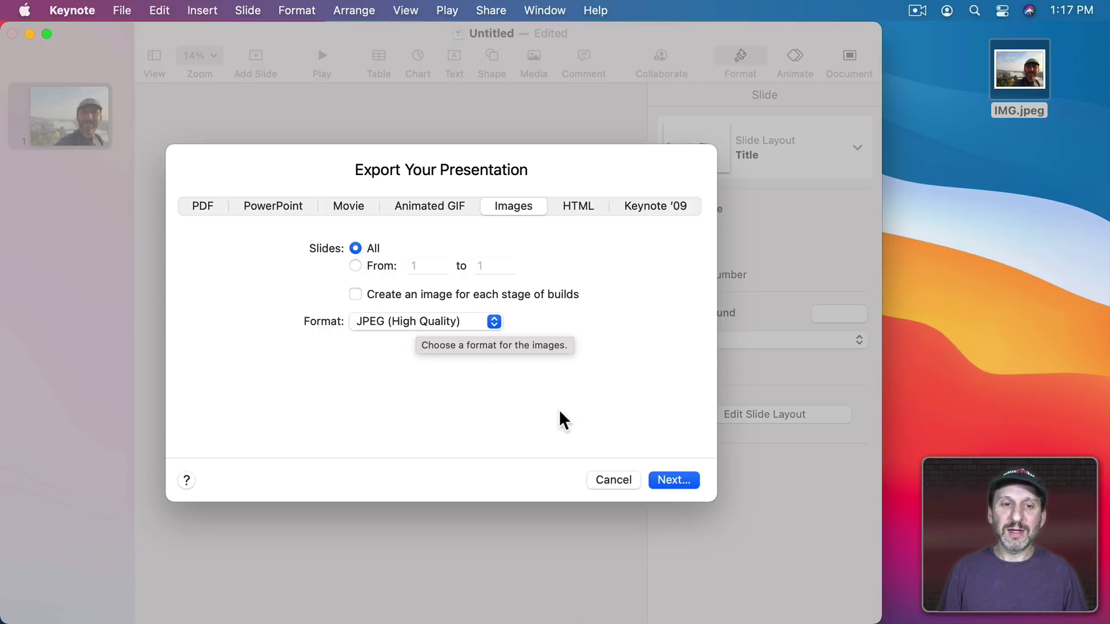
pyautogui.click(666, 480)
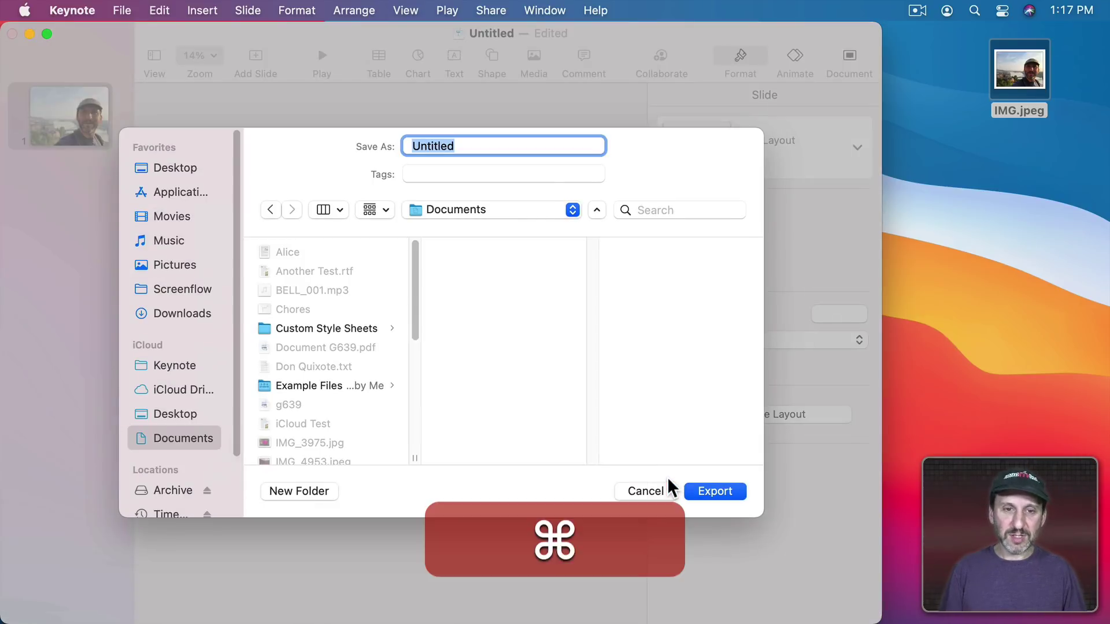
pyautogui.press('super+d')
pyautogui.press('super+Return')
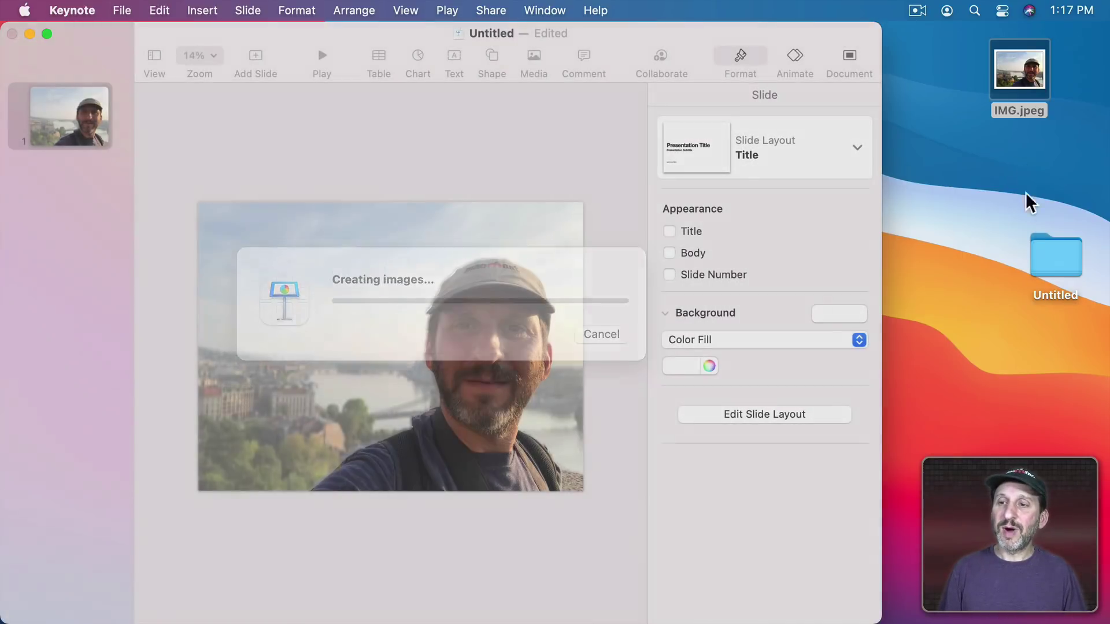
pyautogui.click(1044, 258)
pyautogui.doubleClick(1044, 257)
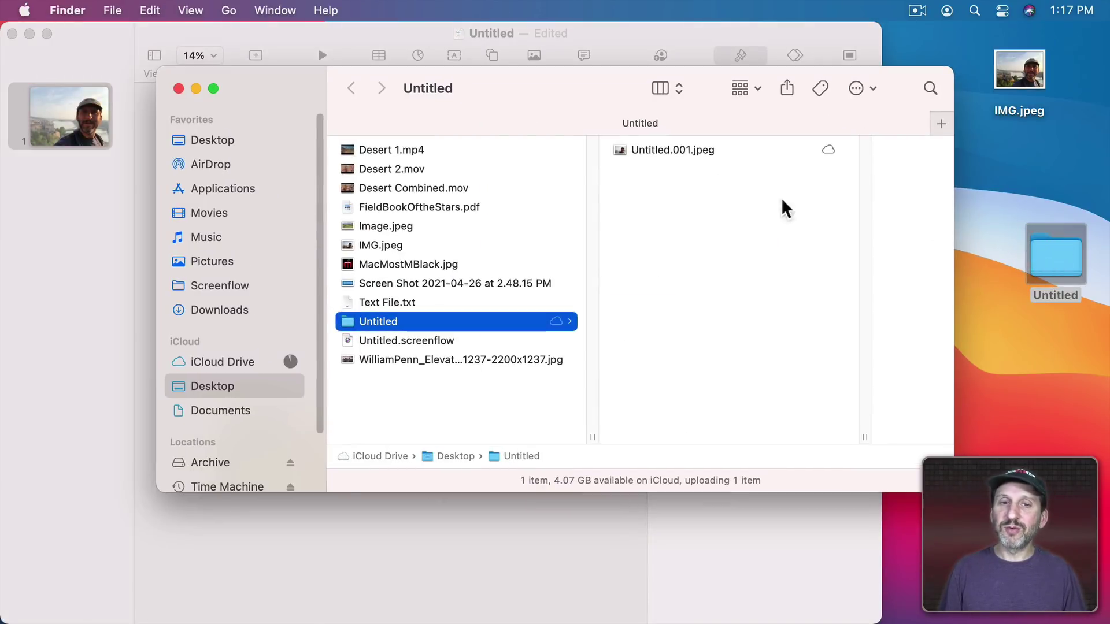
# Move Untitled.001.jpeg onto the desktop and trash the empty Untitled folder
pyautogui.moveTo(664, 154); pyautogui.dragTo(1044, 169)
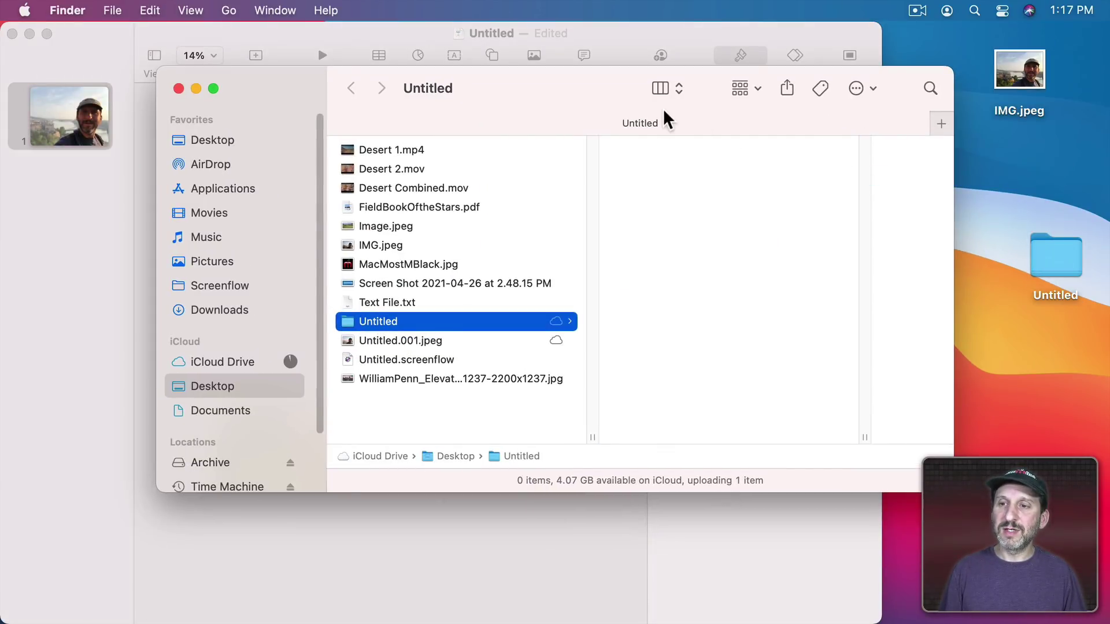
pyautogui.click(179, 88)
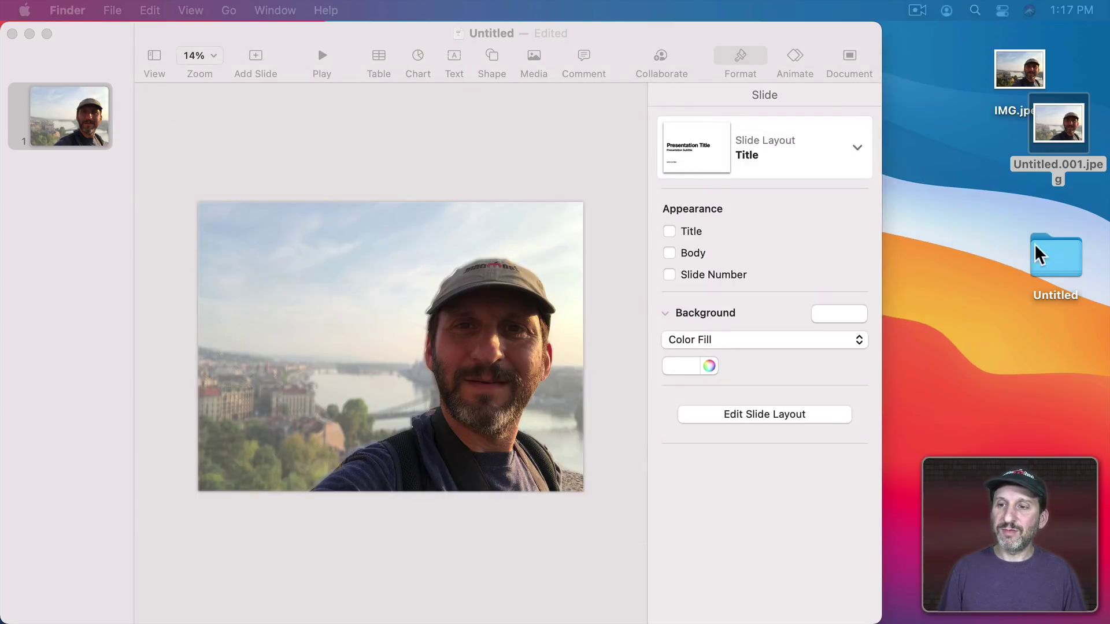
pyautogui.click(1035, 247)
pyautogui.moveTo(1066, 617)
pyautogui.press('super+BackSpace')
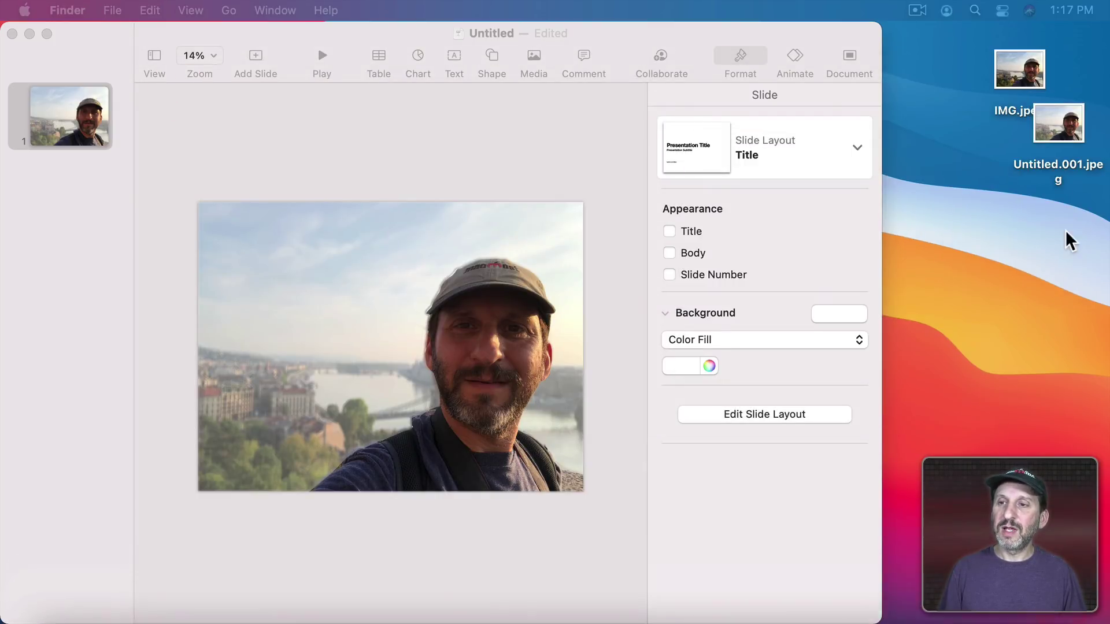
# Place Untitled.001.jpeg below IMG.jpeg and preview IMG.jpeg in Quick Look
pyautogui.moveTo(1051, 141); pyautogui.dragTo(994, 170)
pyautogui.click(1006, 76)
pyautogui.press('space')
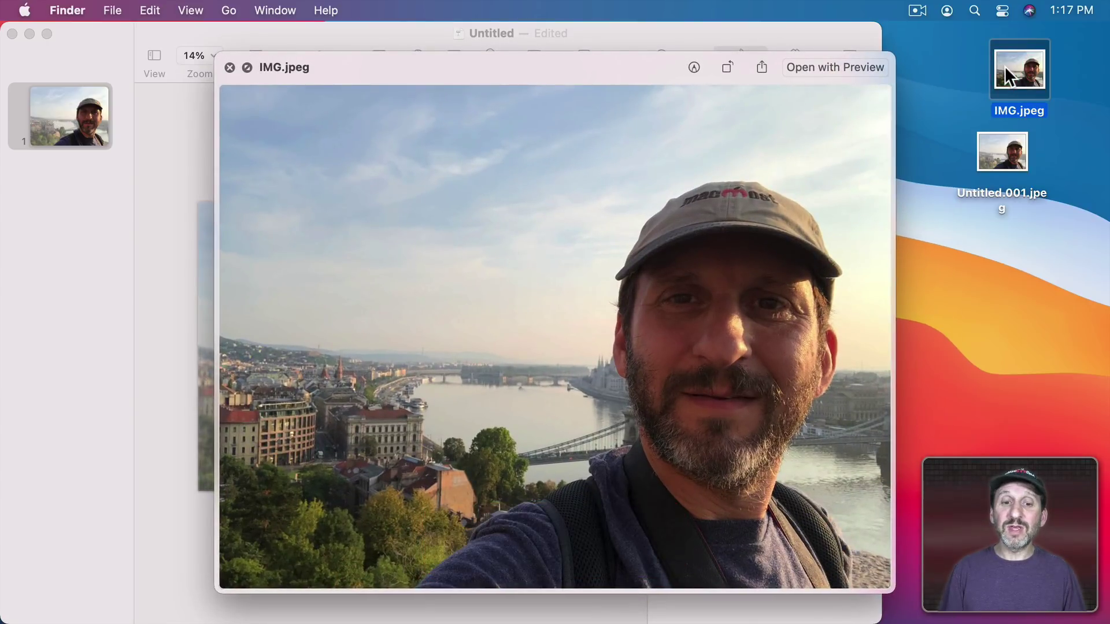
# Switch the Quick Look preview from IMG.jpeg to the exported Untitled.001.jpeg
pyautogui.press('Down')
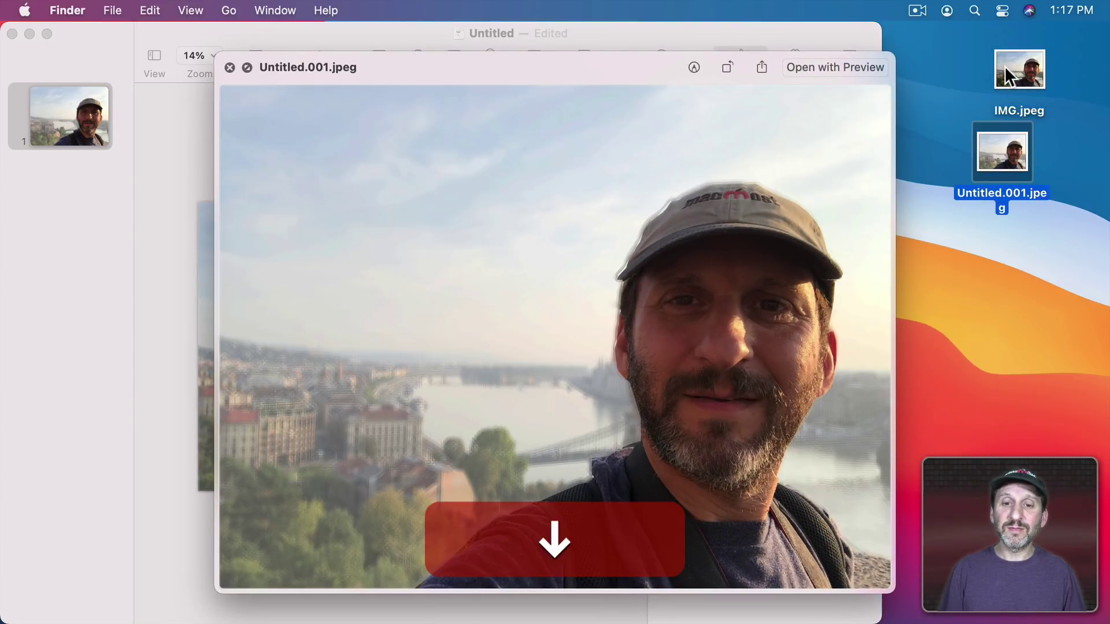